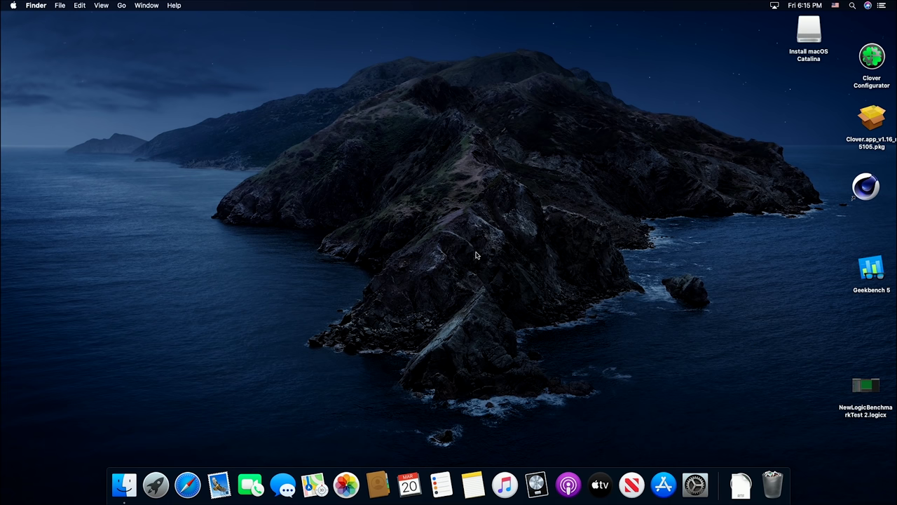
- Look through the Applications folder for the Install macOS Catalina installer, and close the folder
click(124, 9)
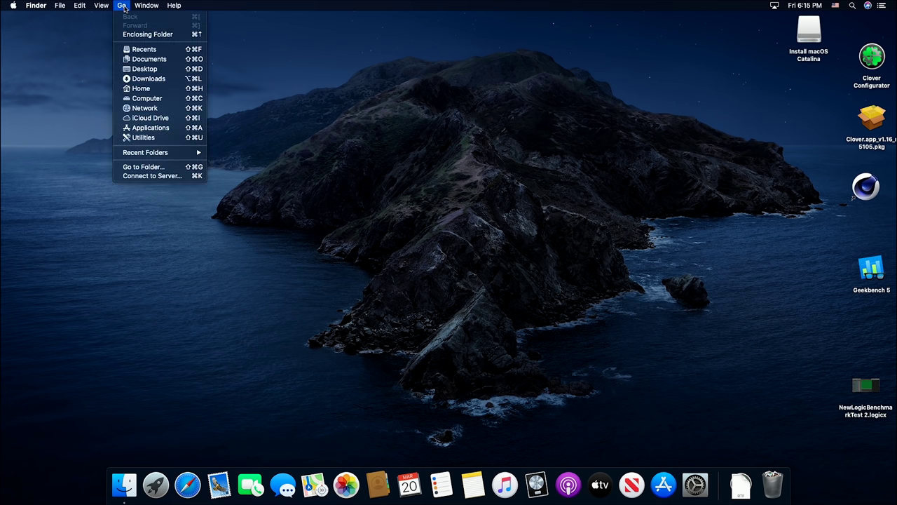
click(180, 127)
scroll(317, 232, down, 10)
scroll(318, 231, up, 5)
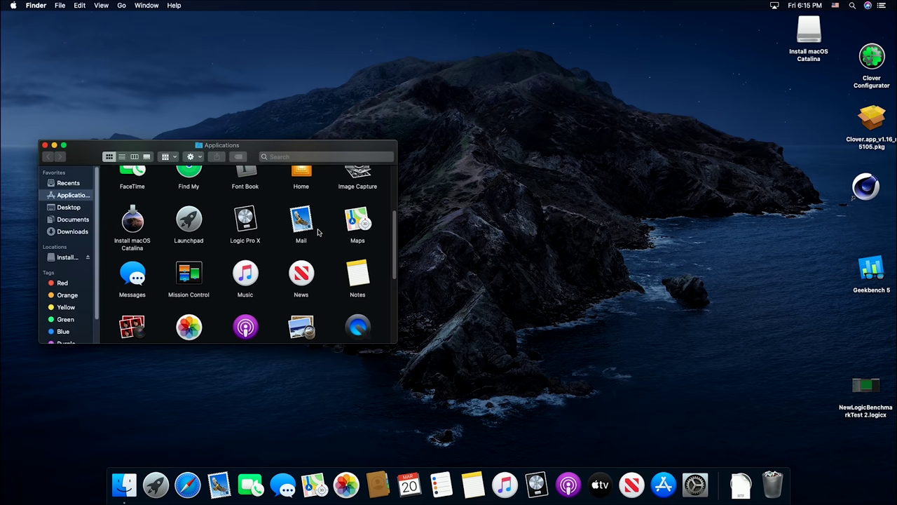
drag(254, 149, 397, 147)
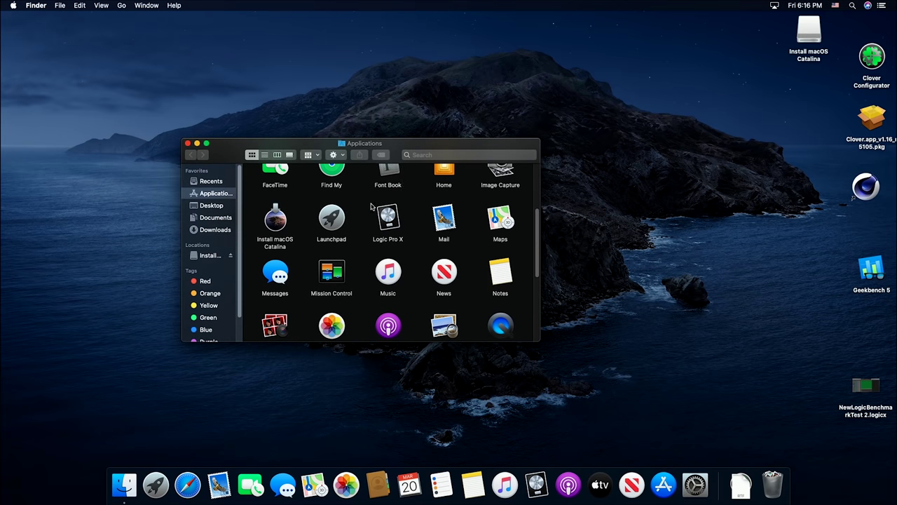
scroll(371, 203, down, 2)
scroll(371, 203, up, 4)
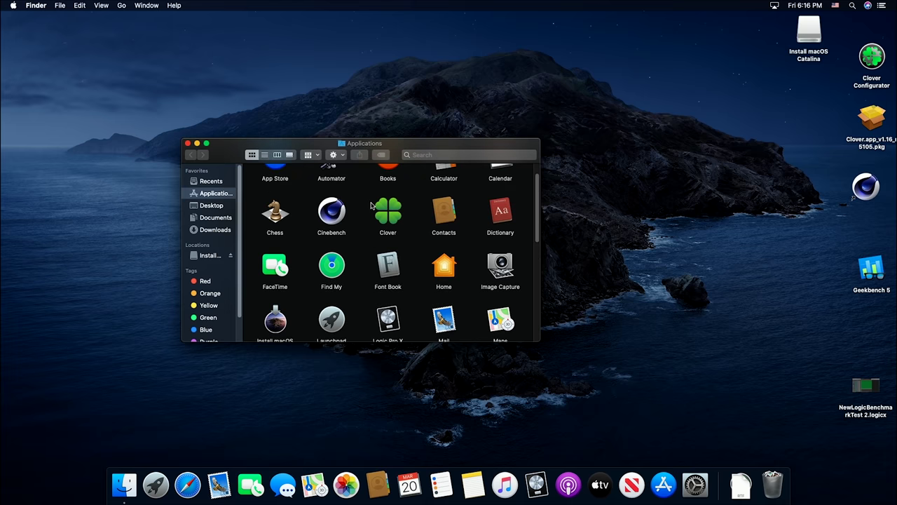
scroll(363, 257, down, 1)
scroll(362, 257, up, 2)
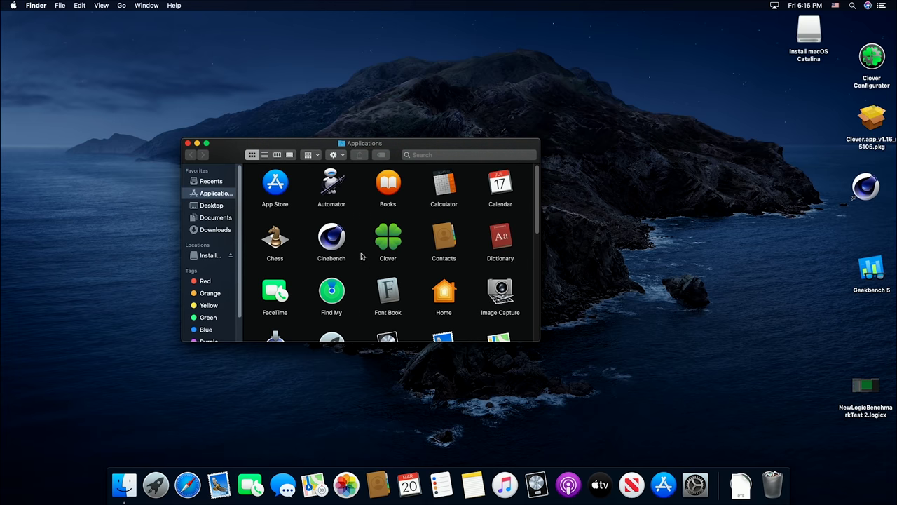
drag(312, 143, 324, 129)
scroll(328, 224, down, 5)
scroll(326, 228, down, 1)
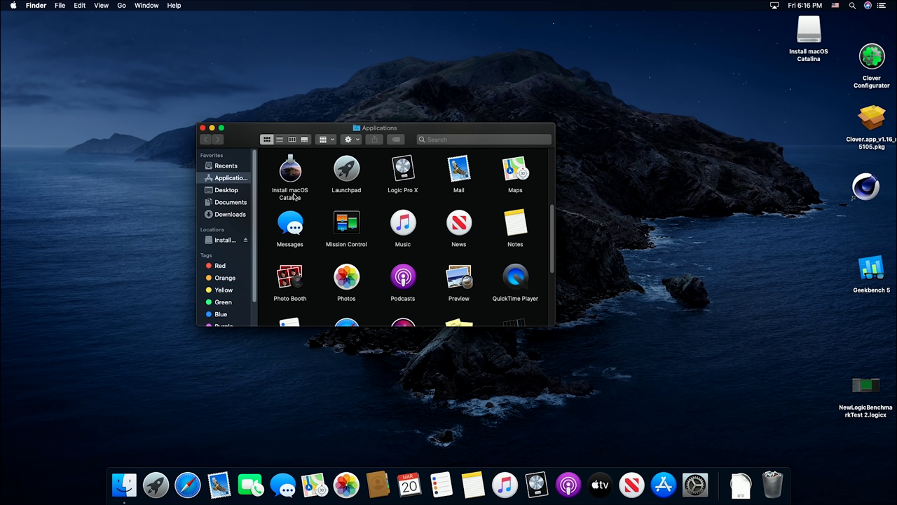
click(203, 128)
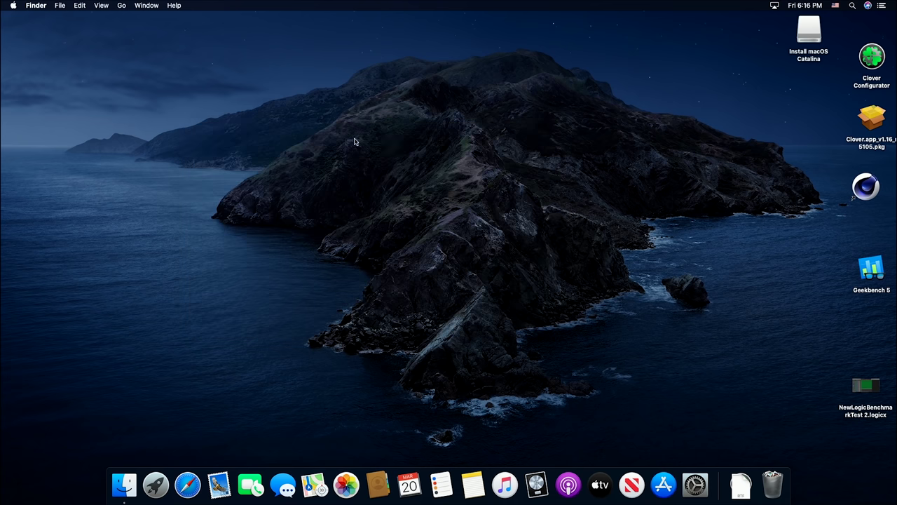
- Open Disk Utility from the Utilities folder and show all devices
click(122, 6)
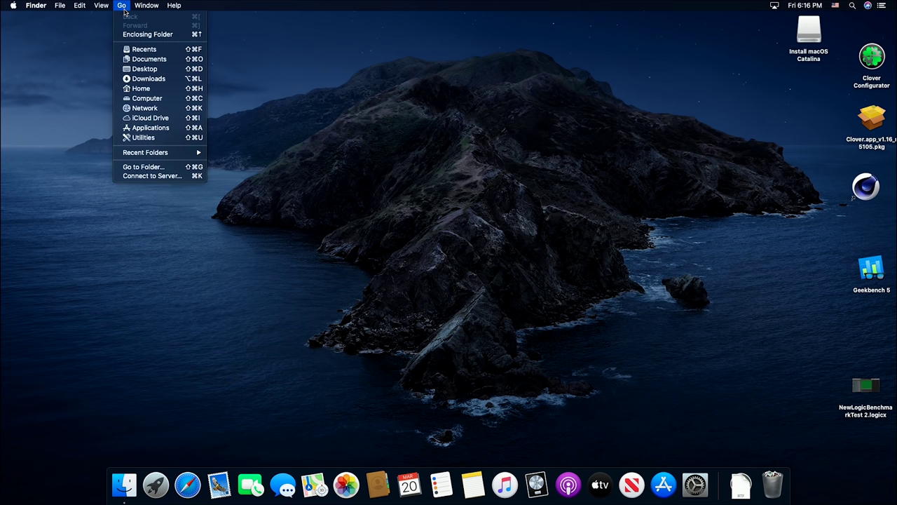
click(168, 138)
double_click(533, 187)
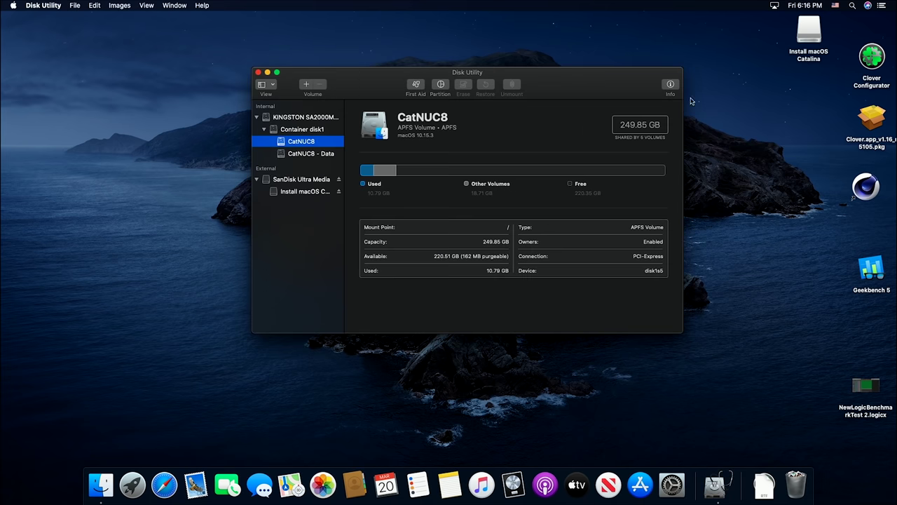
drag(809, 35, 757, 121)
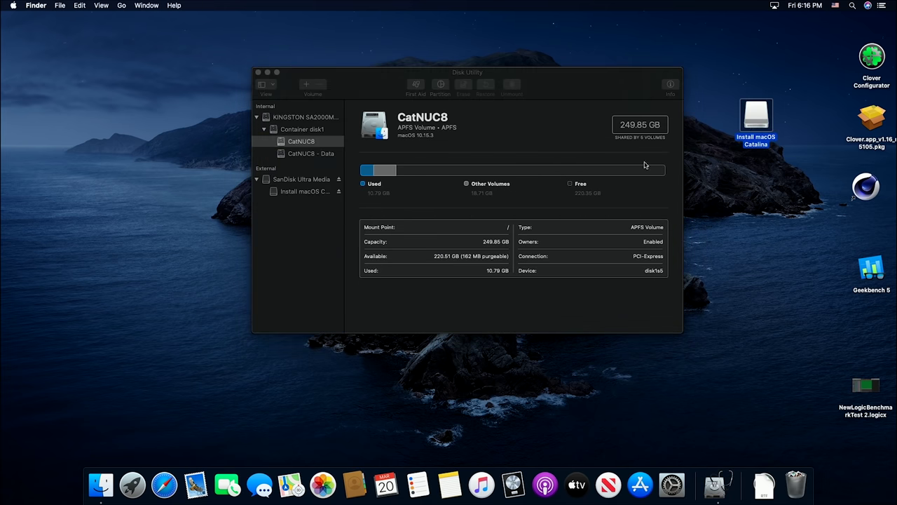
click(270, 91)
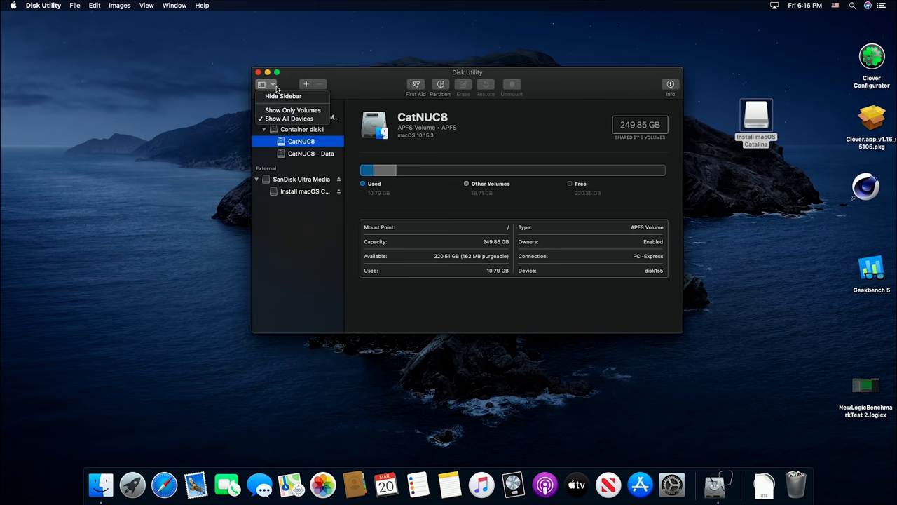
click(278, 119)
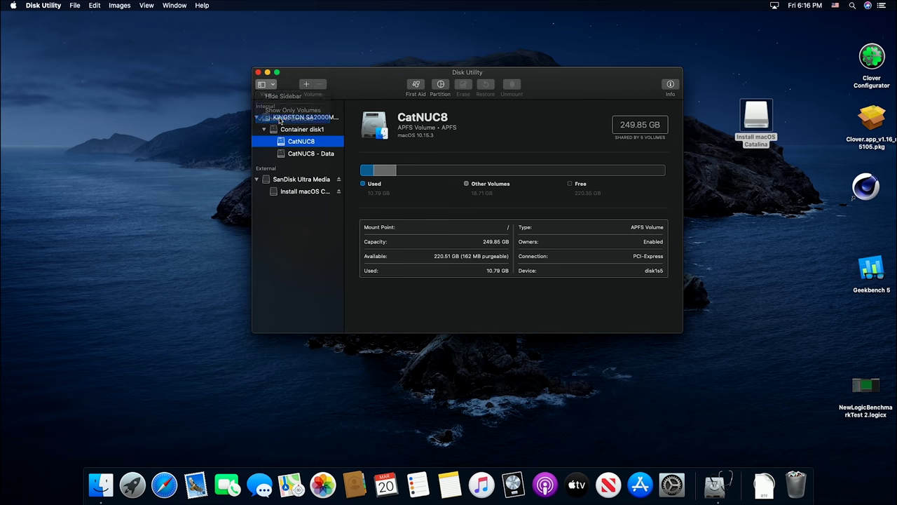
- Erase the SanDisk Ultra Media drive with the name USB, Mac OS Extended (Journaled) format and GUID Partition Map scheme, and close Disk Utility
click(304, 180)
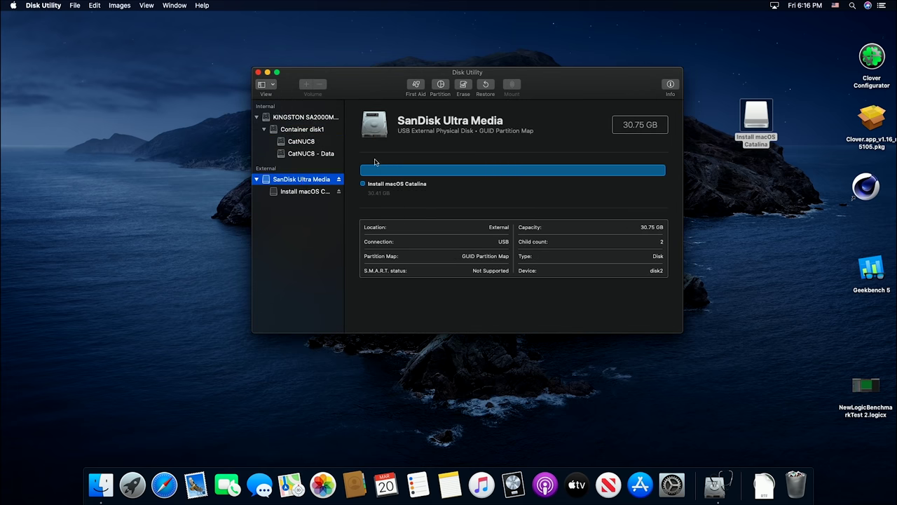
click(464, 86)
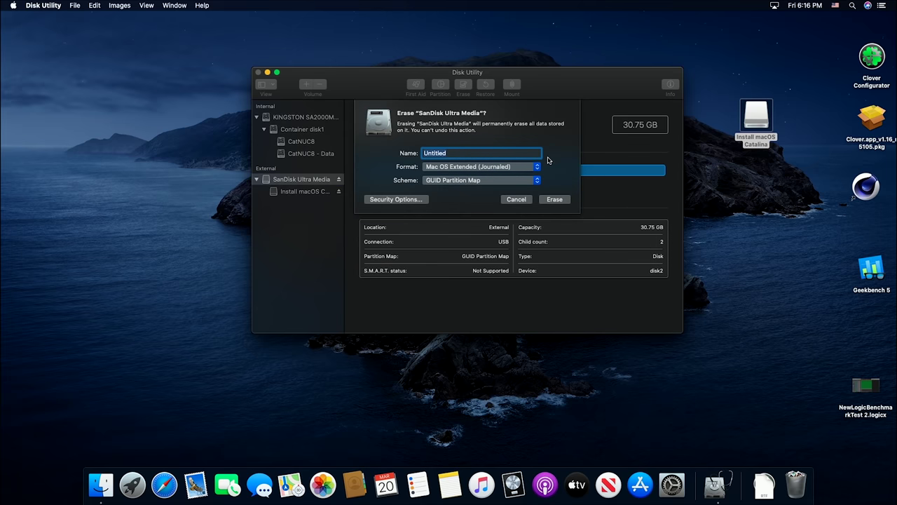
text(USB)
click(553, 203)
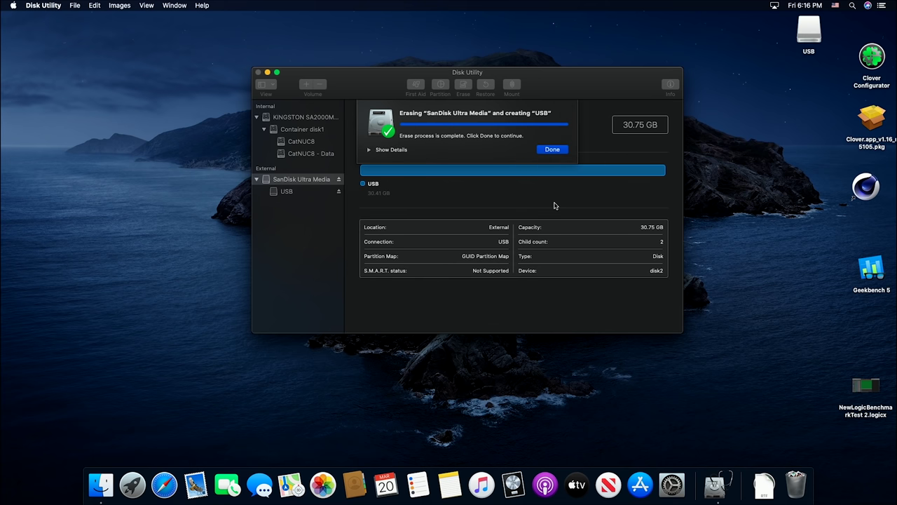
click(554, 150)
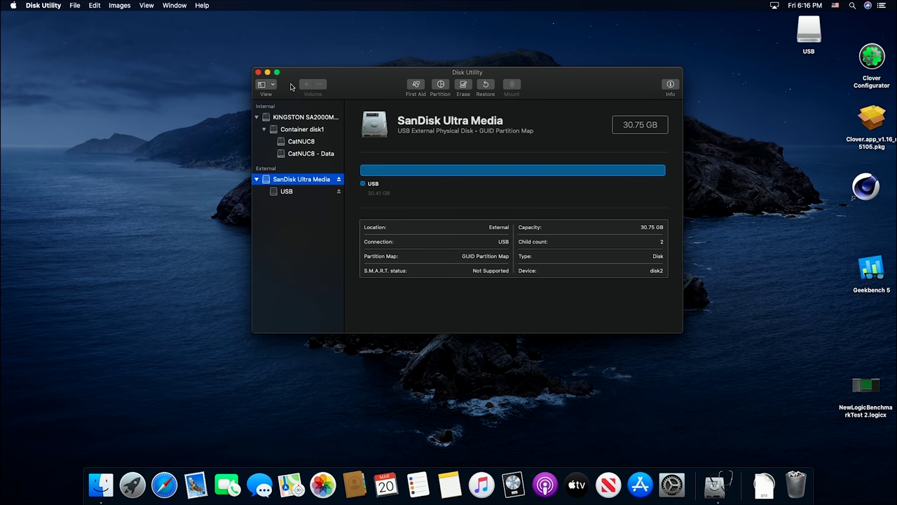
click(258, 73)
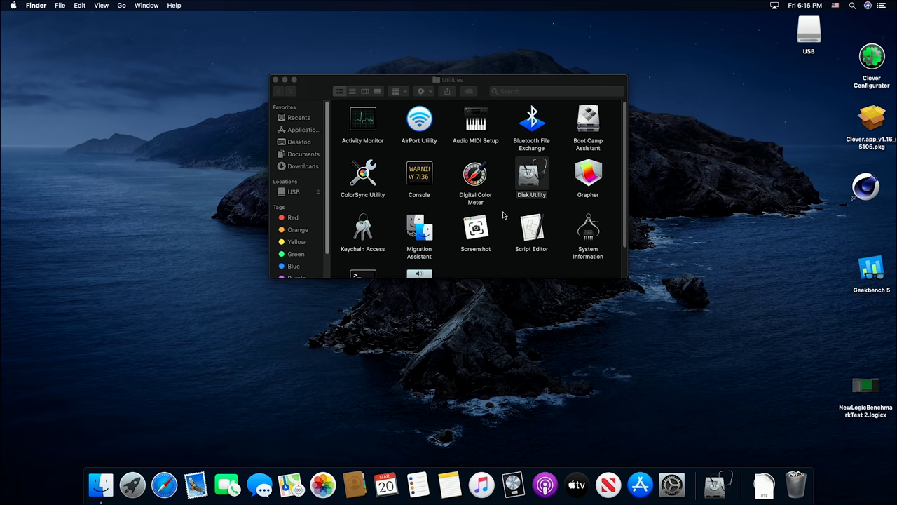
drag(514, 82, 495, 121)
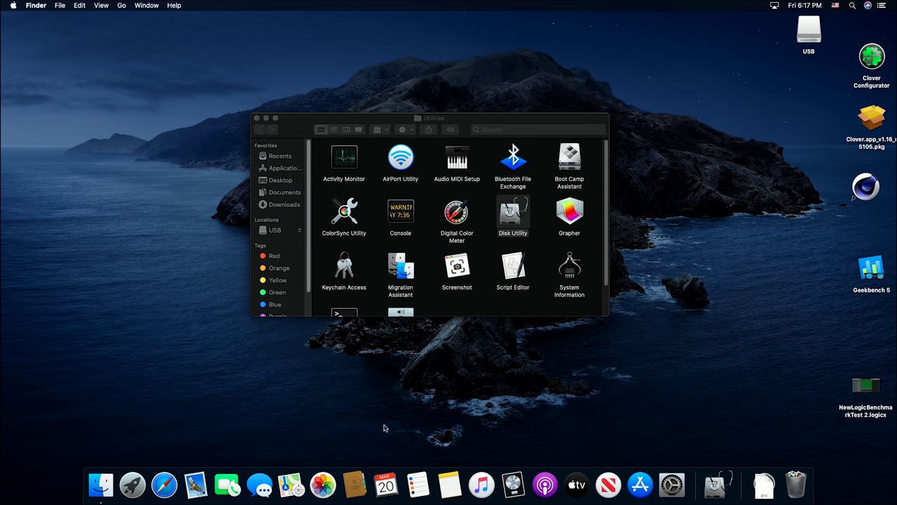
- Switch to Safari and search Google for "make a usb bootable mac"
click(164, 484)
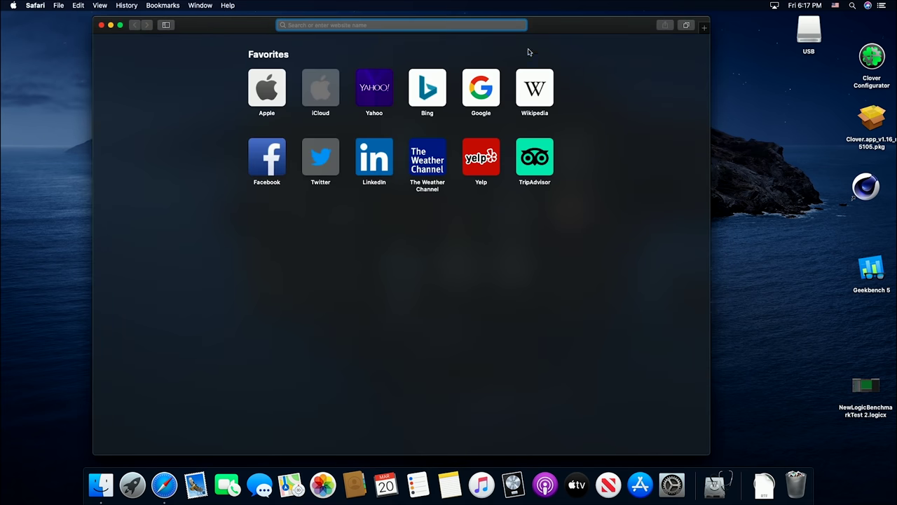
click(493, 83)
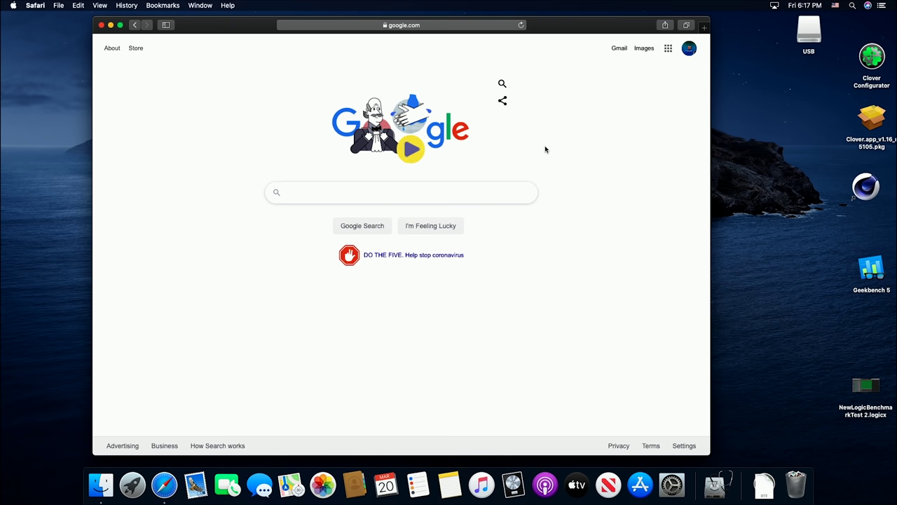
text(make a u)
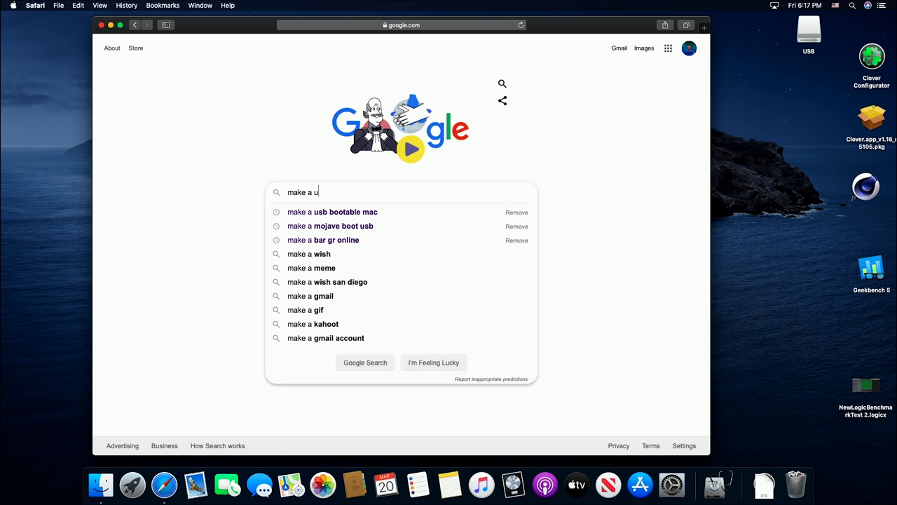
text(sb)
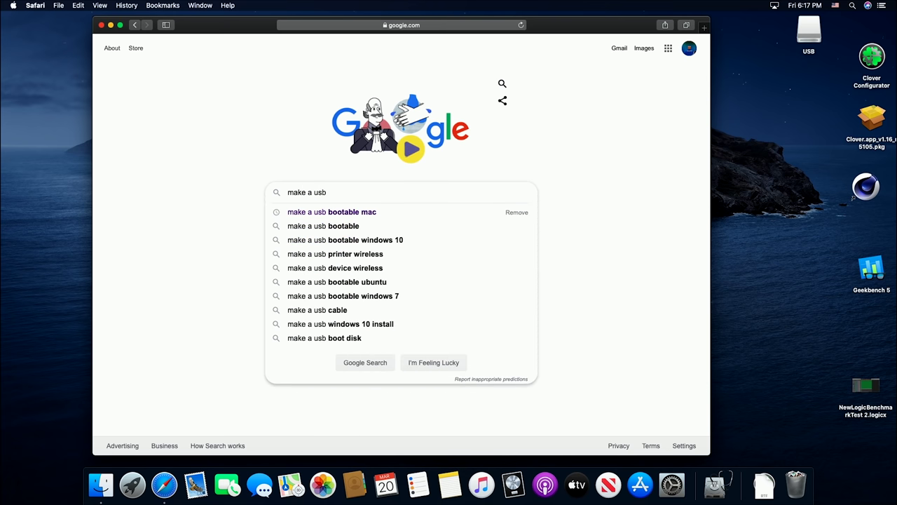
key(Down)
key(Return)
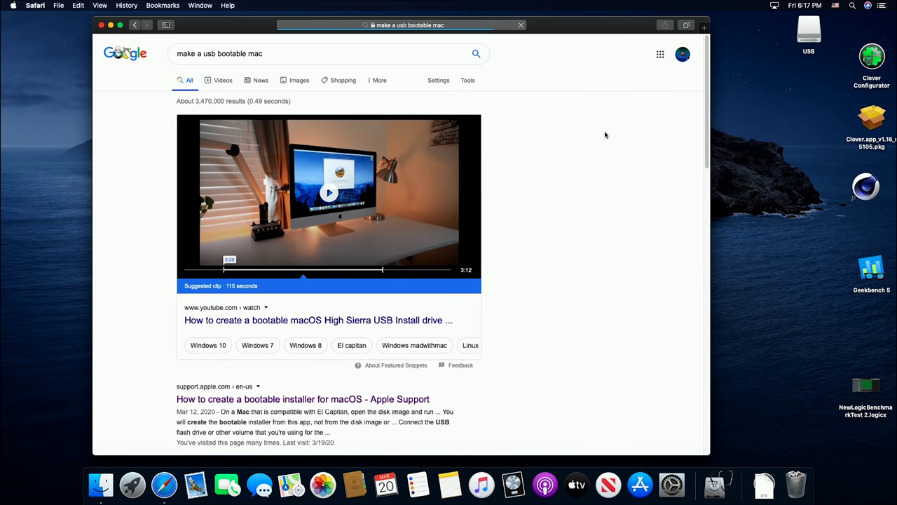
- Open the Apple Support article "How to create a bootable installer for macOS" from the search results
scroll(538, 234, down, 2)
scroll(538, 233, down, 4)
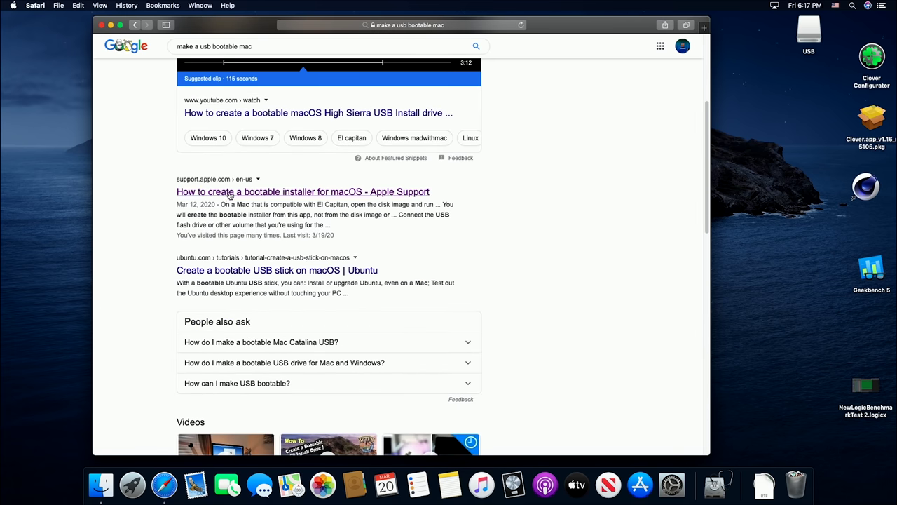
click(230, 192)
- Copy the article's Catalina createinstallmedia command up to /Volumes/, leaving out MyVolume, and close the browser window
scroll(440, 262, down, 3)
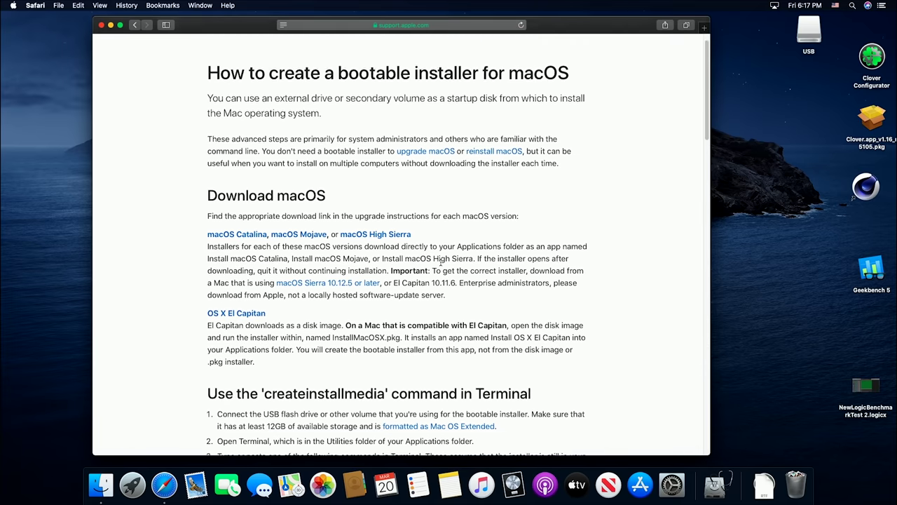
scroll(441, 262, down, 10)
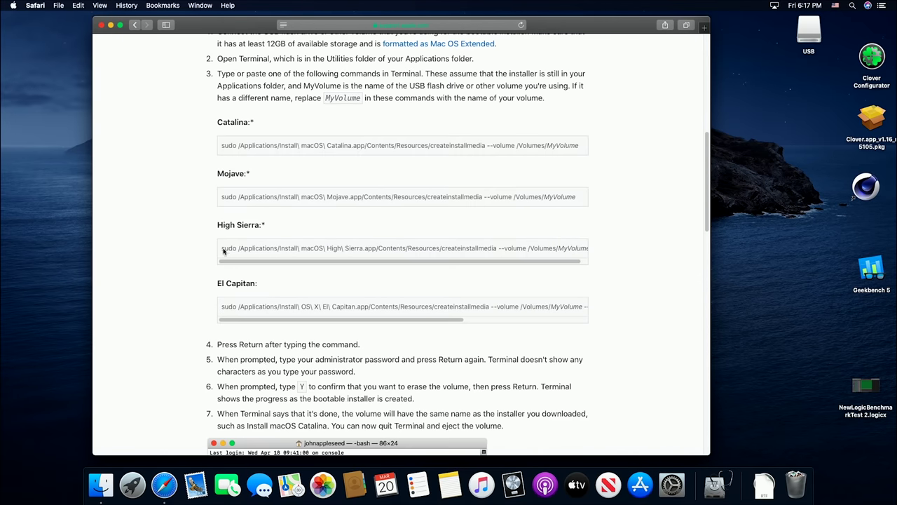
drag(222, 147, 545, 145)
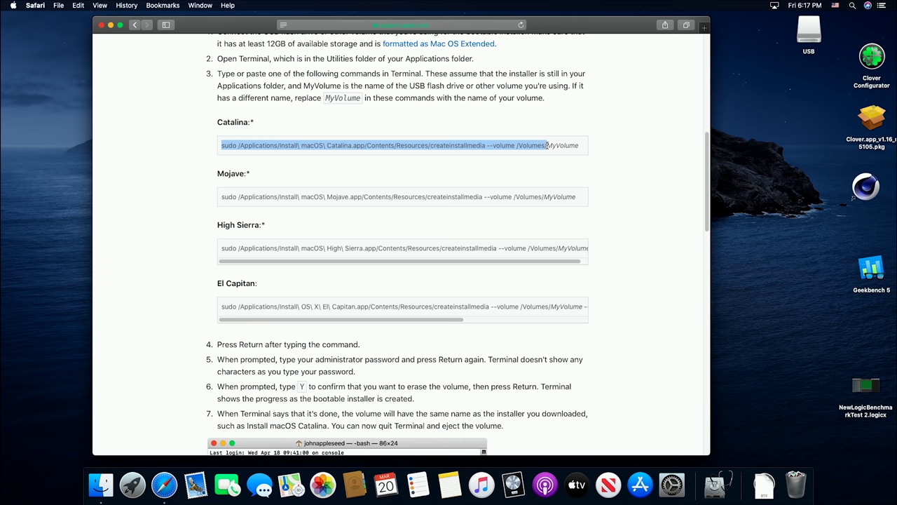
right_click(532, 144)
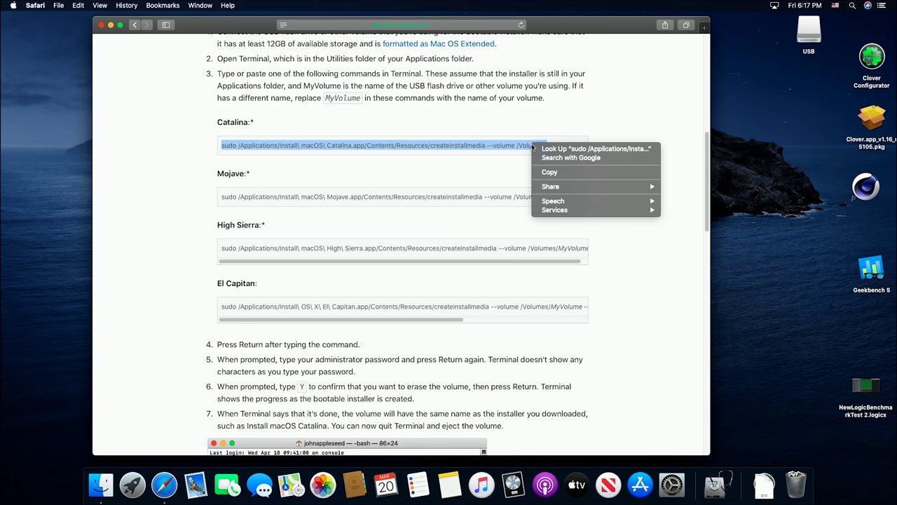
click(551, 173)
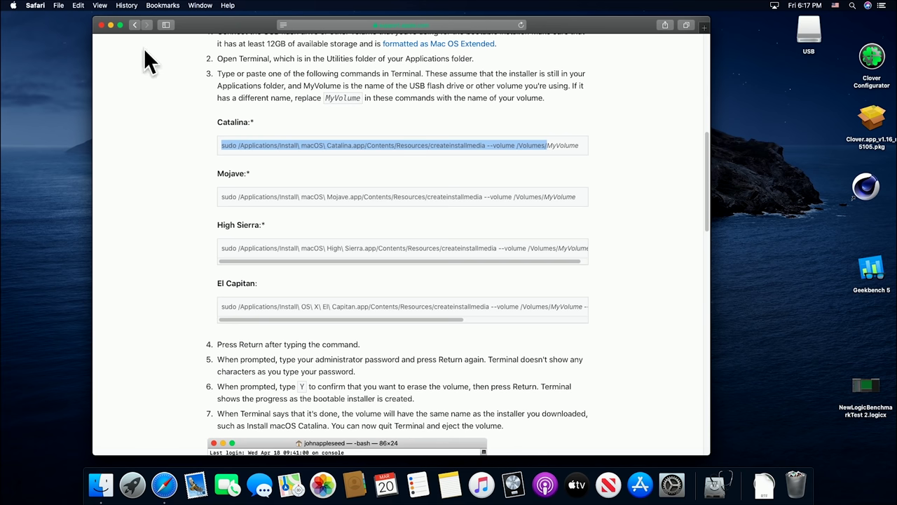
click(102, 25)
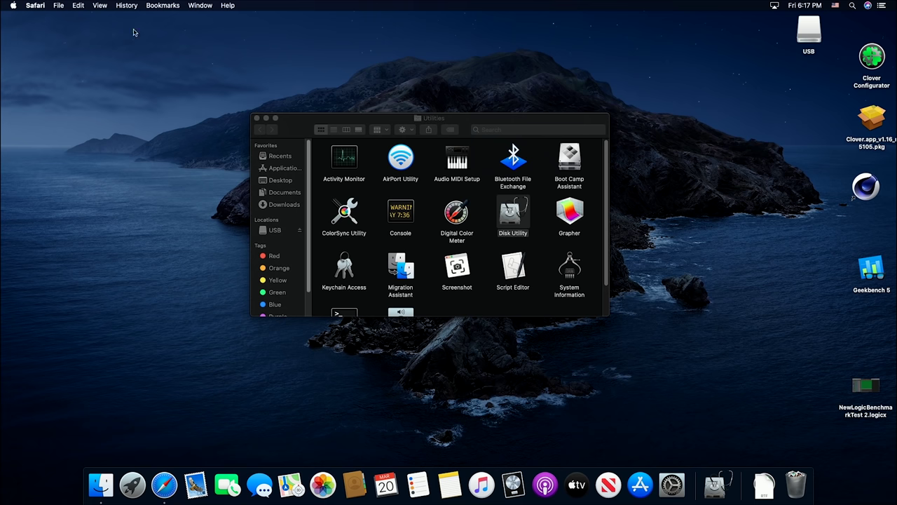
- Find and open Terminal with a Spotlight search, and move its window toward the middle of the desktop
click(853, 6)
text(Terminal)
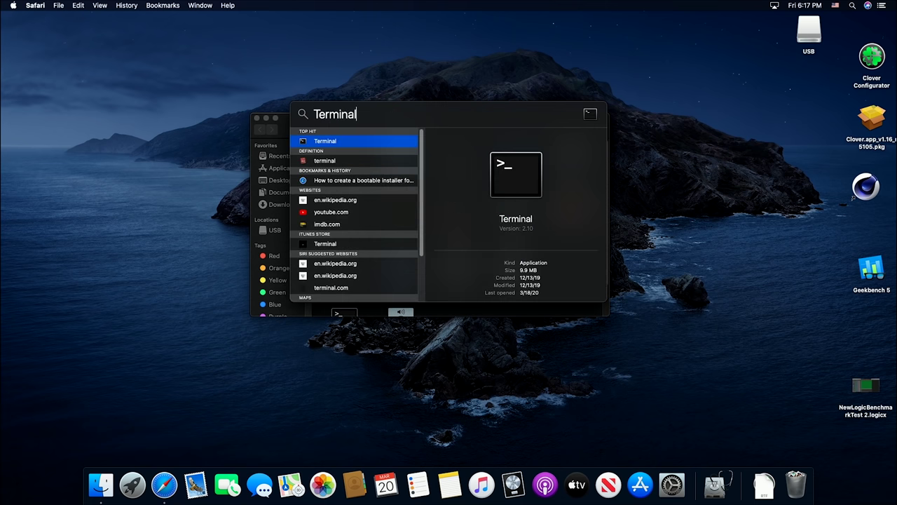
key(Return)
drag(214, 37, 444, 91)
- Paste the copied createinstallmedia command at the Terminal prompt, complete its volume path with USB, and bring the USB drive icon closer to the window
right_click(347, 106)
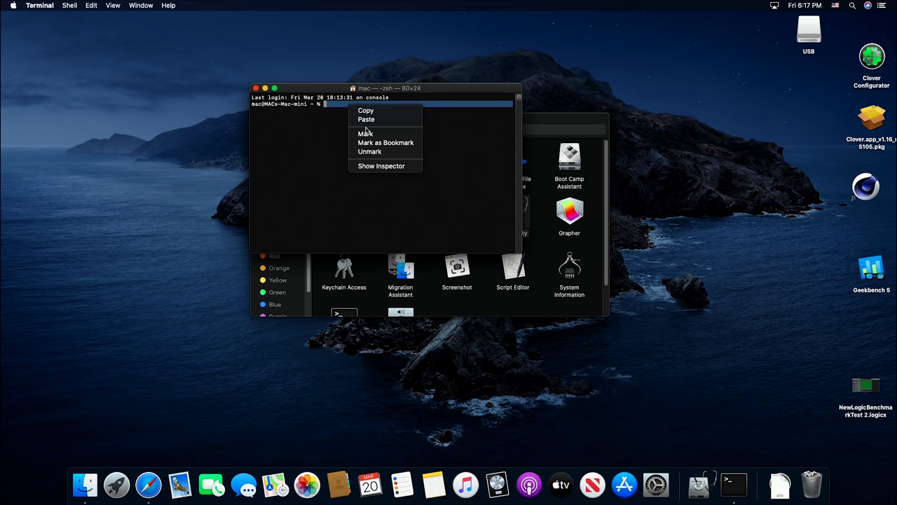
click(366, 120)
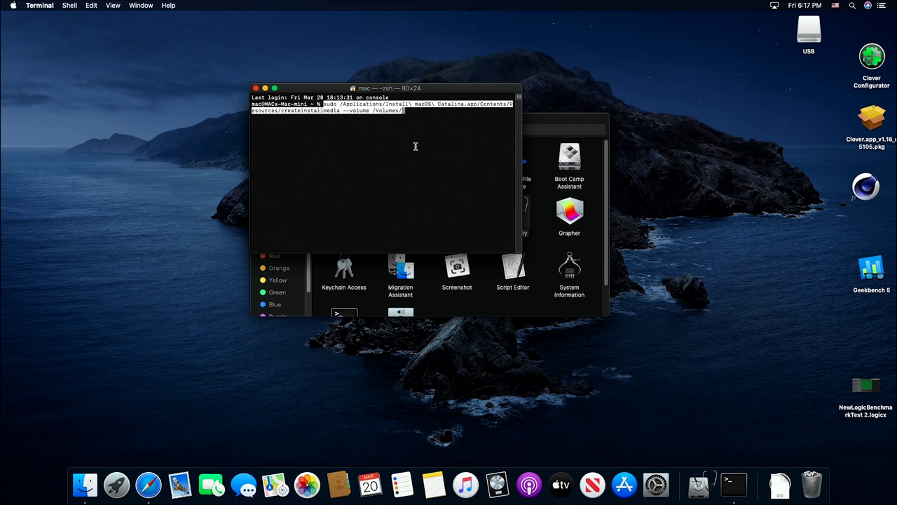
key(Right)
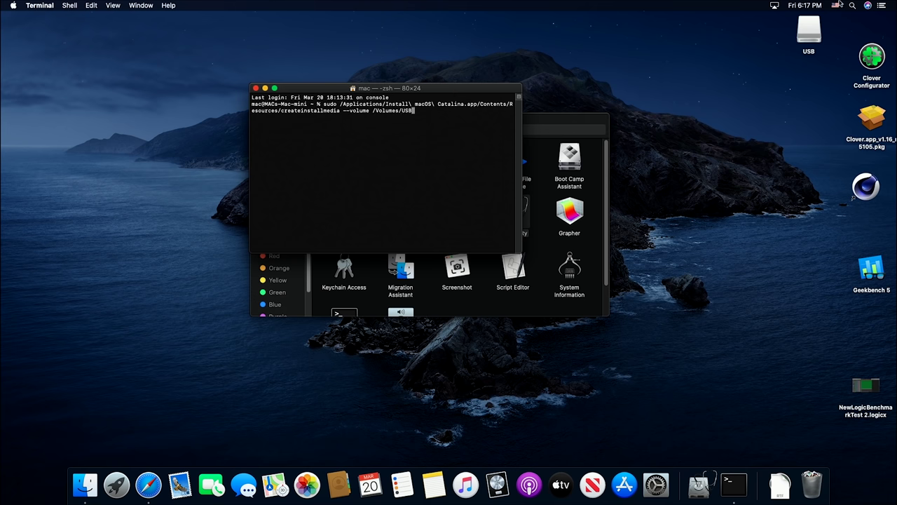
drag(824, 35, 671, 62)
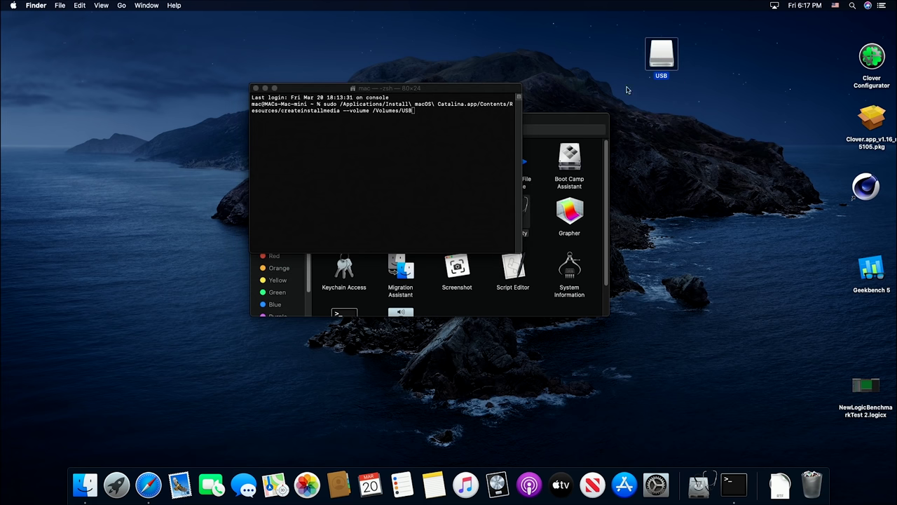
- Run the createinstallmedia command in Terminal, enter the administrator password, and agree to erase the USB volume with y
click(435, 121)
key(Return)
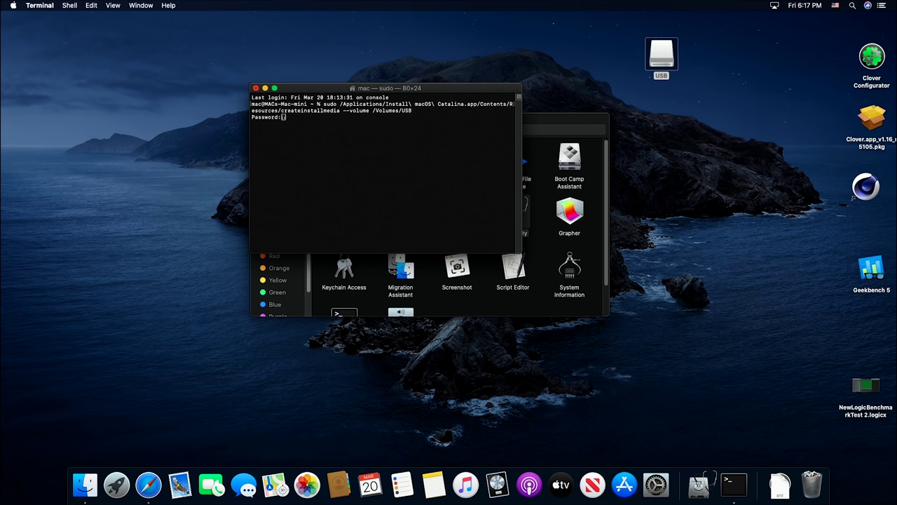
key(Return)
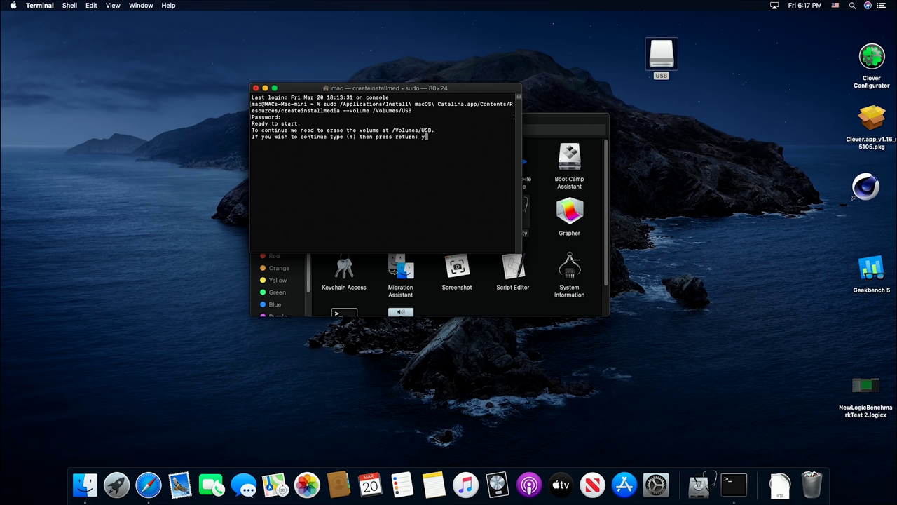
text(y)
key(Return)
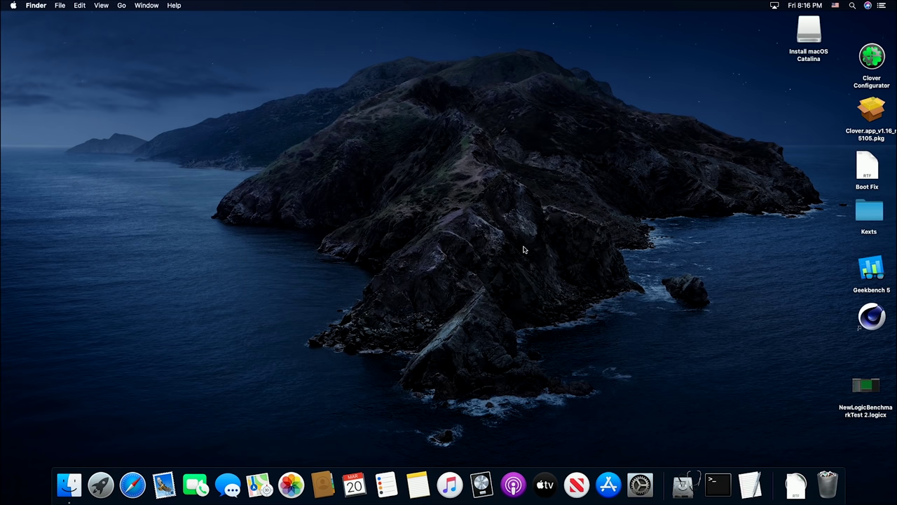
drag(812, 31, 617, 133)
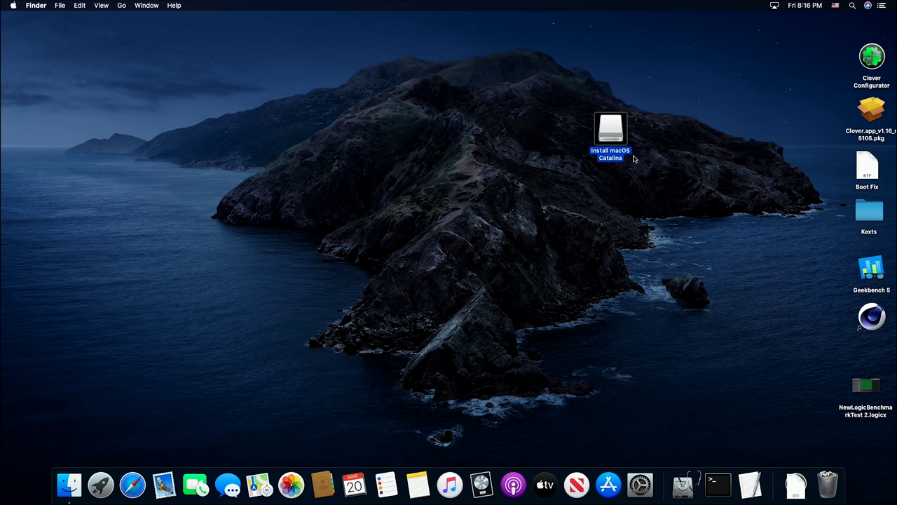
drag(612, 128, 807, 35)
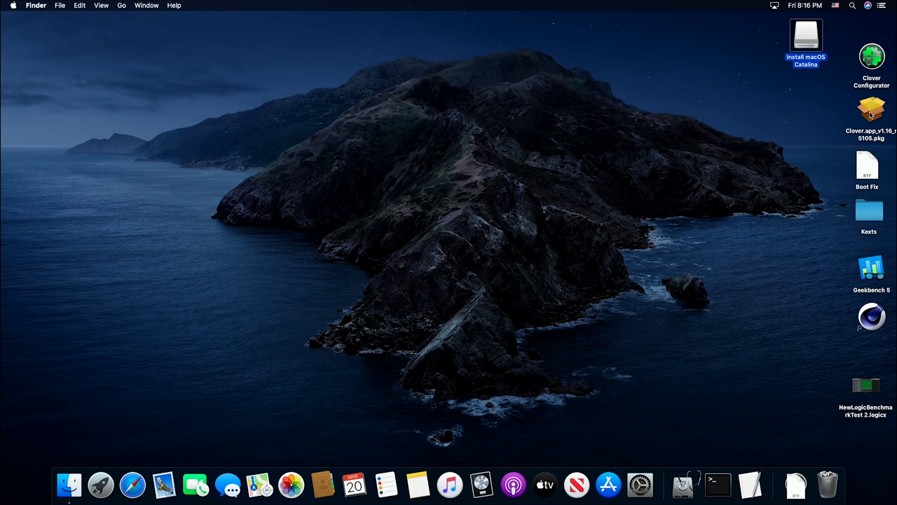
- Install Clover.app v1.16 from its desktop package with a standard installation, authorising it with the account password, and close the installer
double_click(870, 116)
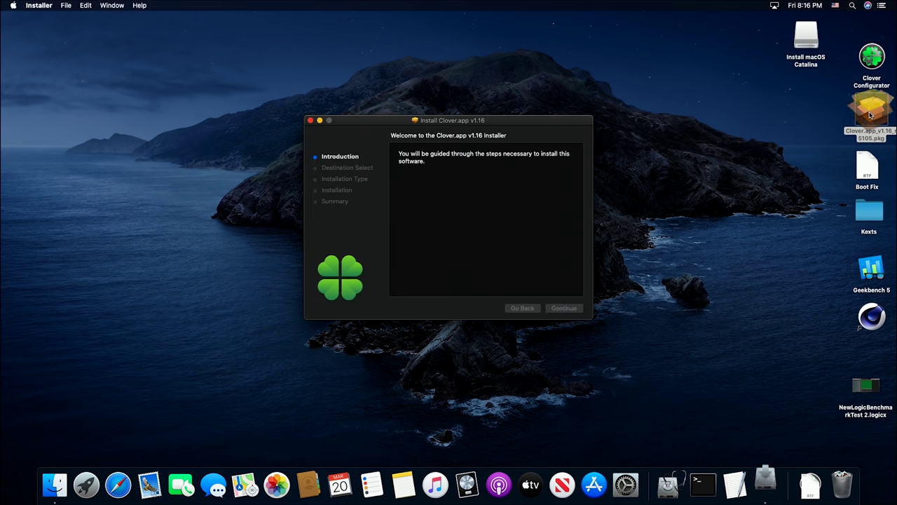
drag(551, 124, 560, 110)
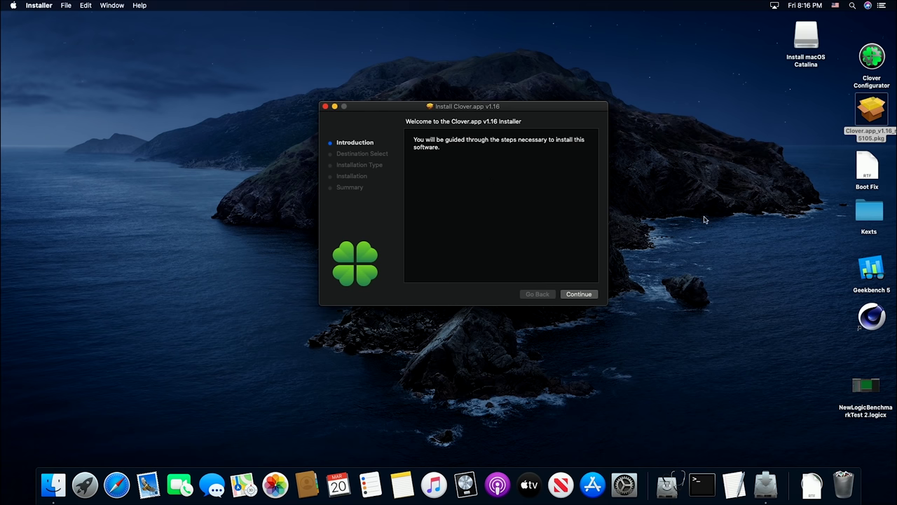
click(579, 297)
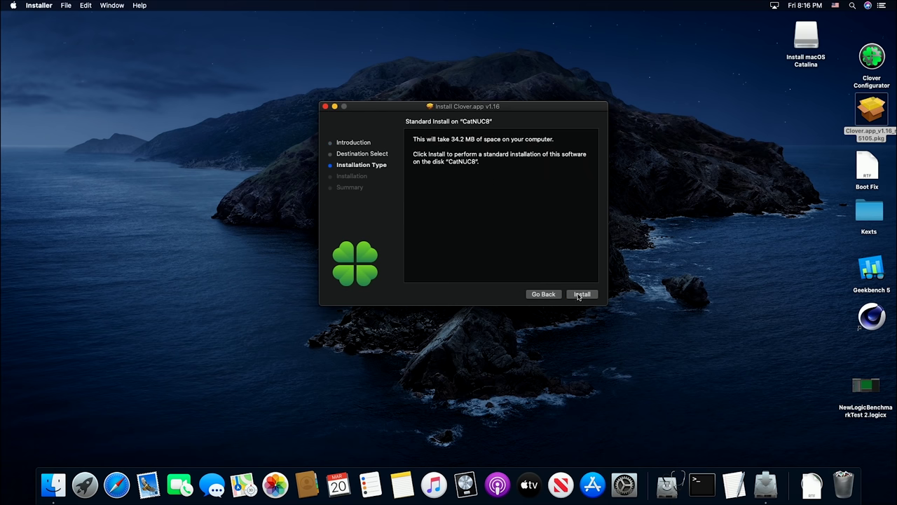
click(581, 293)
text(•••••)
key(Return)
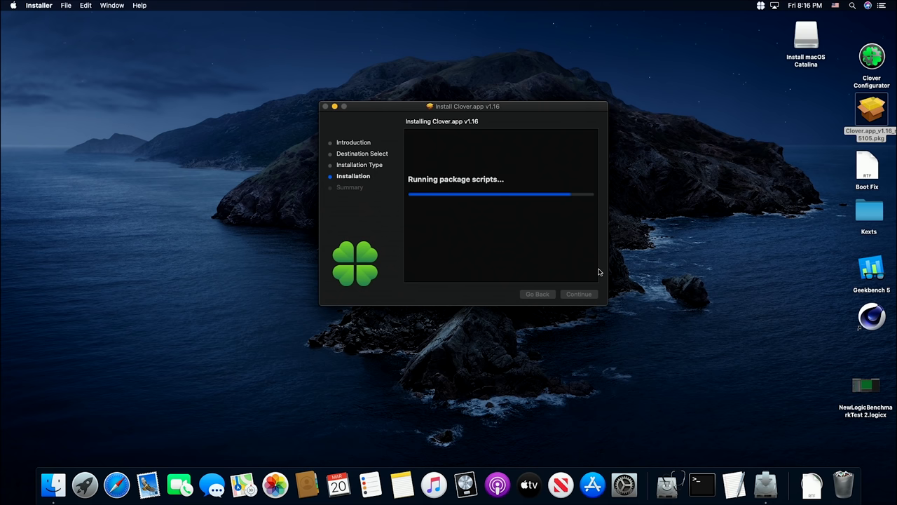
click(580, 295)
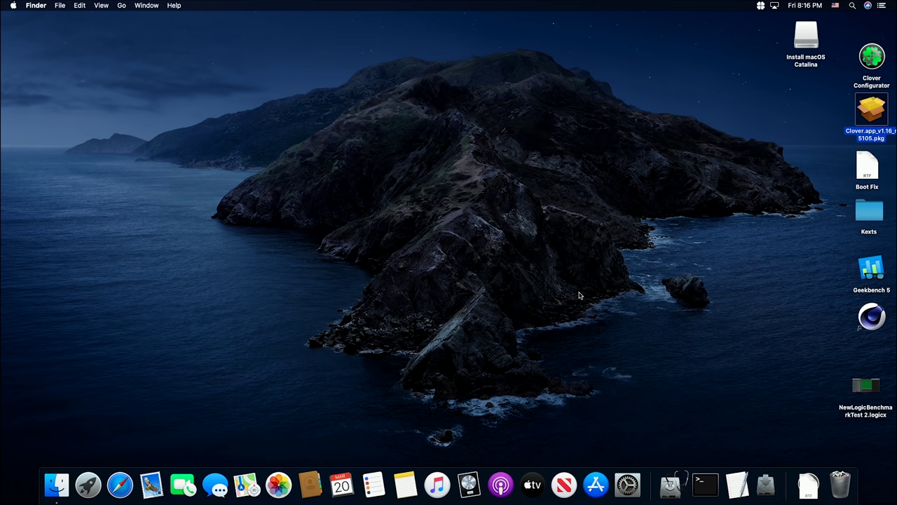
click(583, 250)
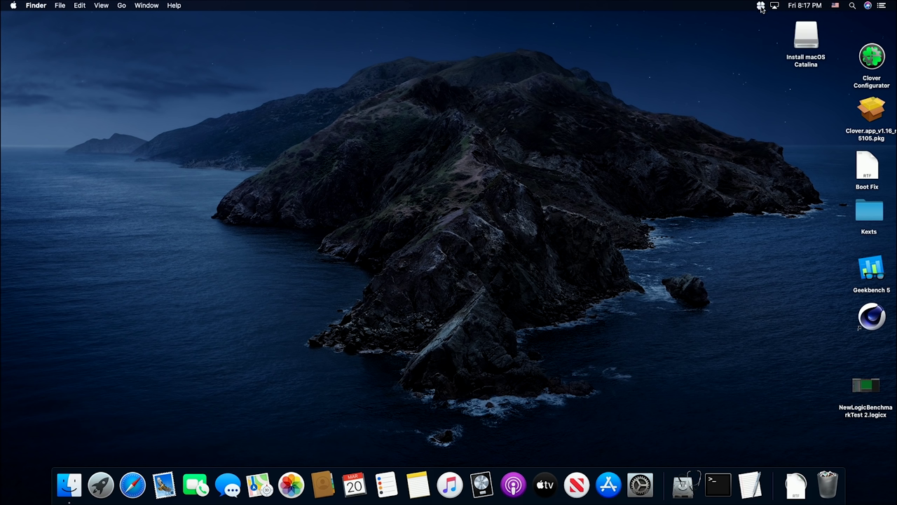
- Mount the EFI partition of Install macOS Catalina in Clover Configurator, authorise with the account password, and close the window
double_click(876, 56)
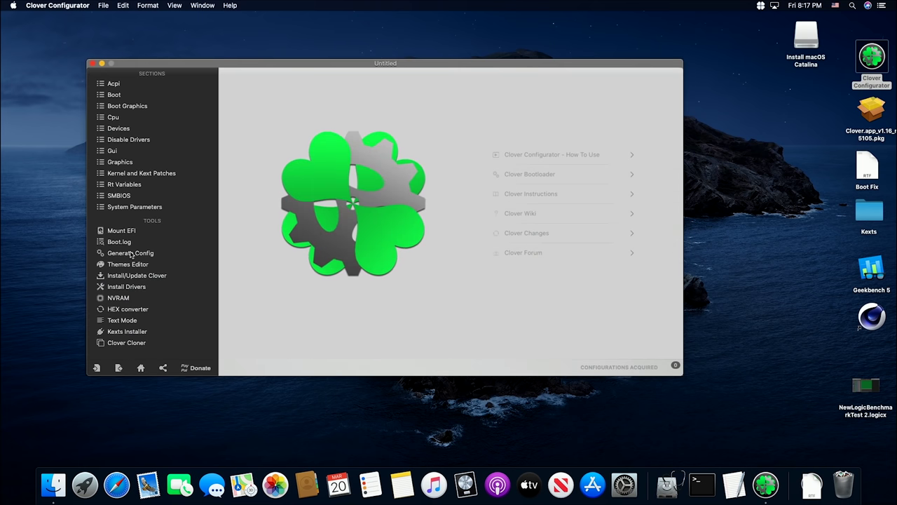
click(133, 230)
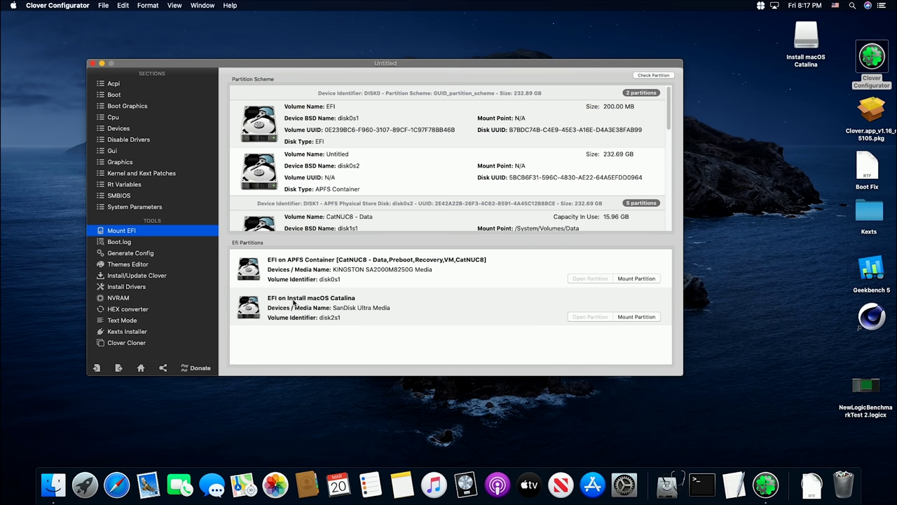
click(636, 316)
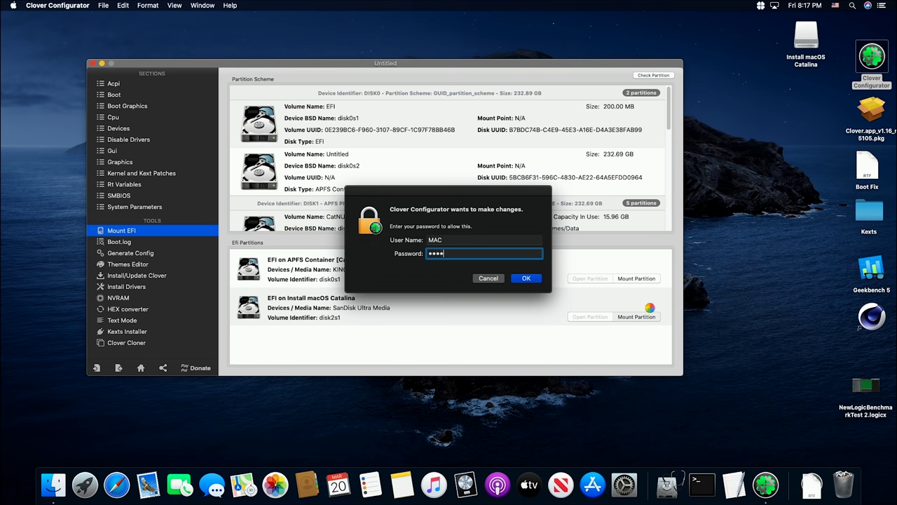
key(Return)
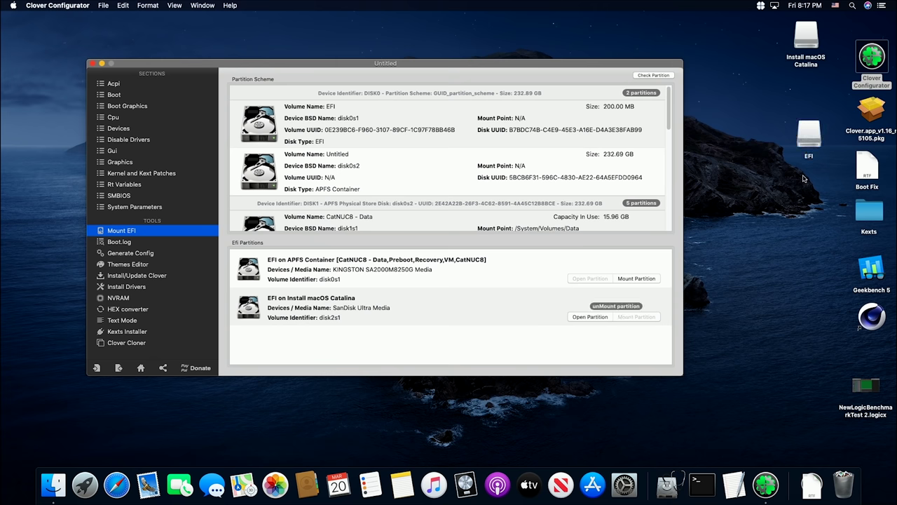
click(93, 64)
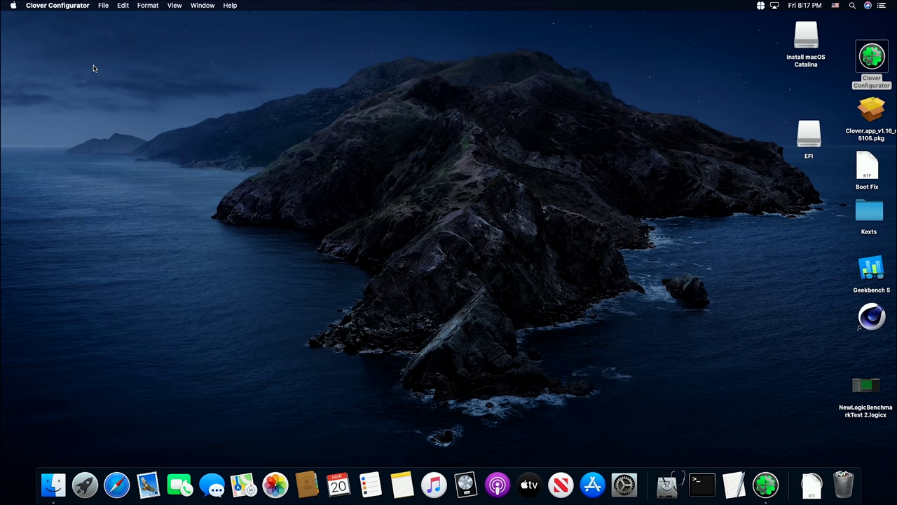
- Open the Clover Installer and choose disk2s1, the SanDisk Ultra Media EFI partition, as the target disk
click(760, 7)
click(761, 286)
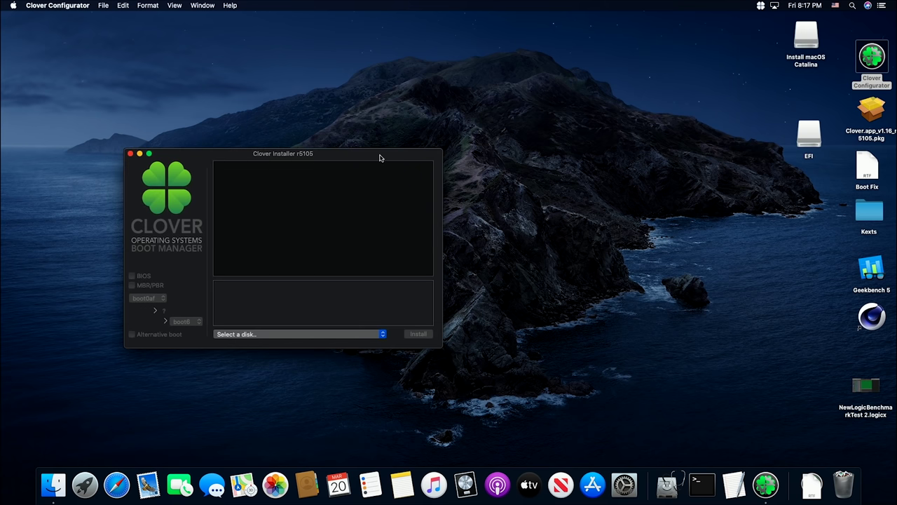
drag(381, 155, 521, 109)
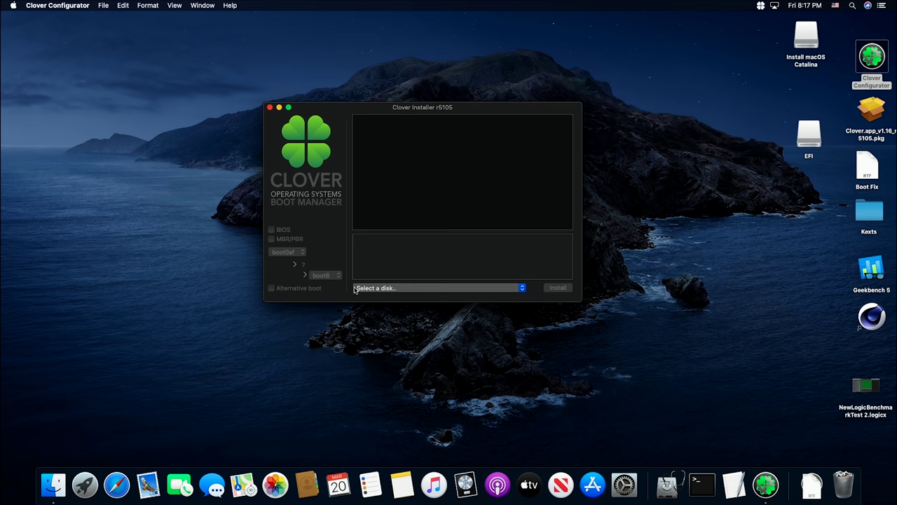
click(523, 289)
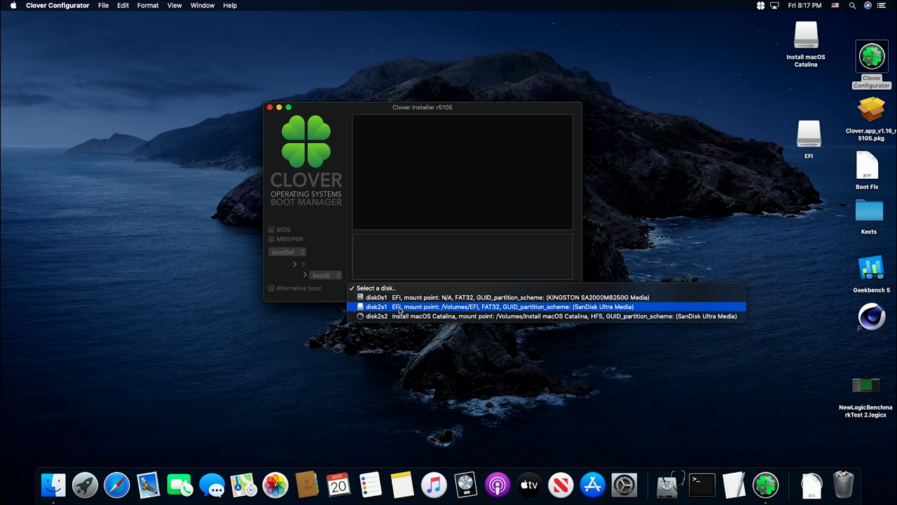
click(586, 308)
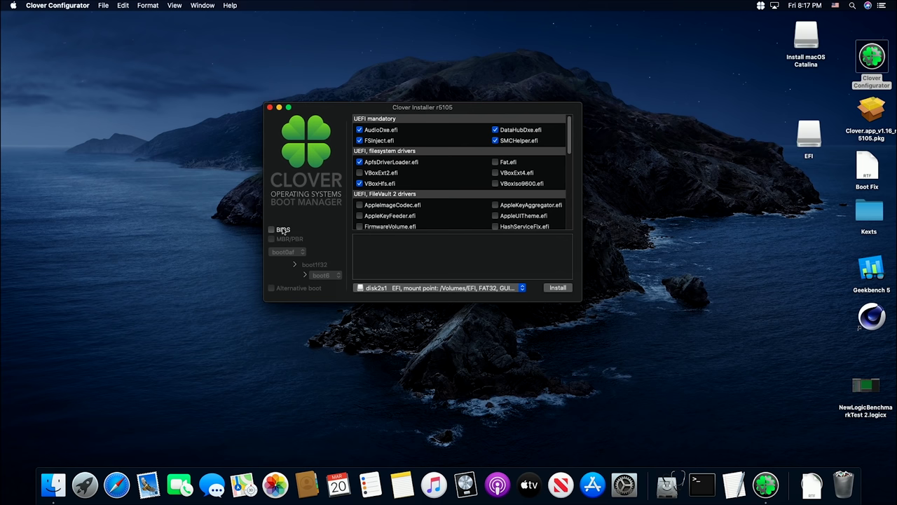
- Enable the BIOS option for the Clover installation and add the EmuVariableUefi.efi driver
click(283, 230)
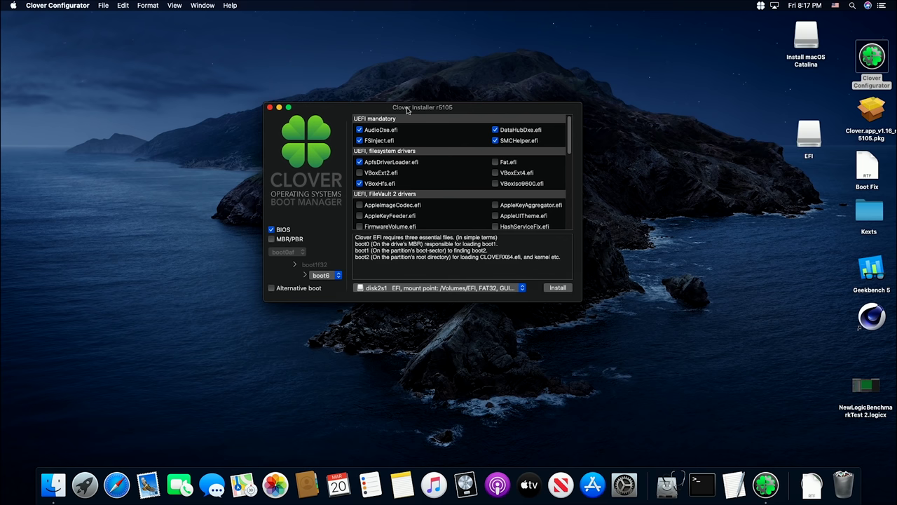
drag(407, 110, 368, 119)
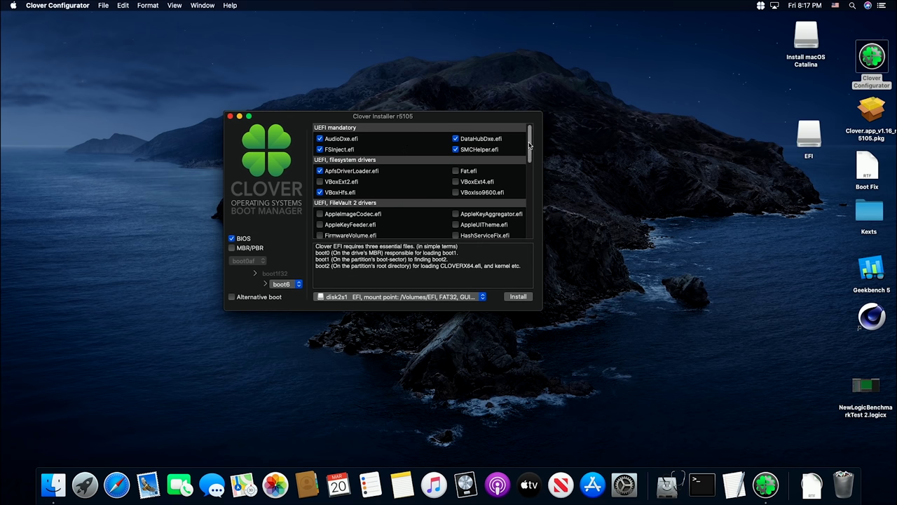
scroll(529, 145, down, 1)
drag(529, 145, 531, 176)
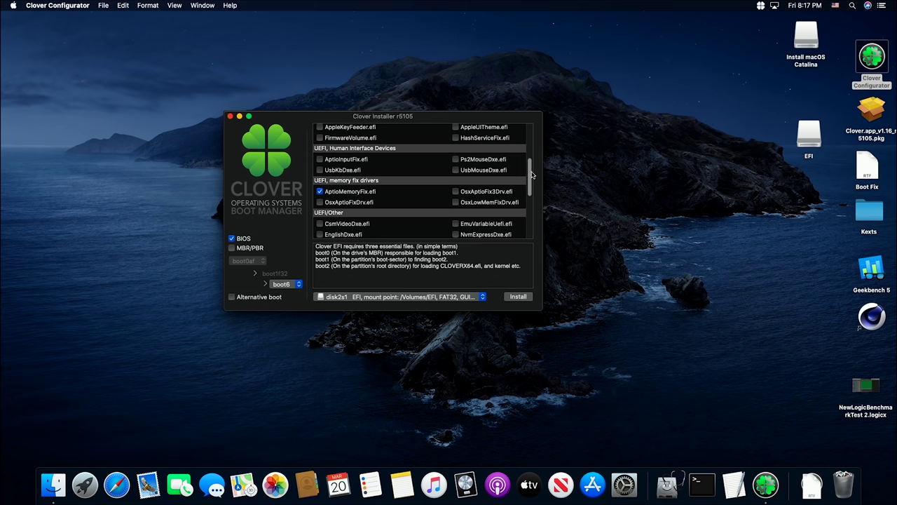
scroll(530, 174, down, 5)
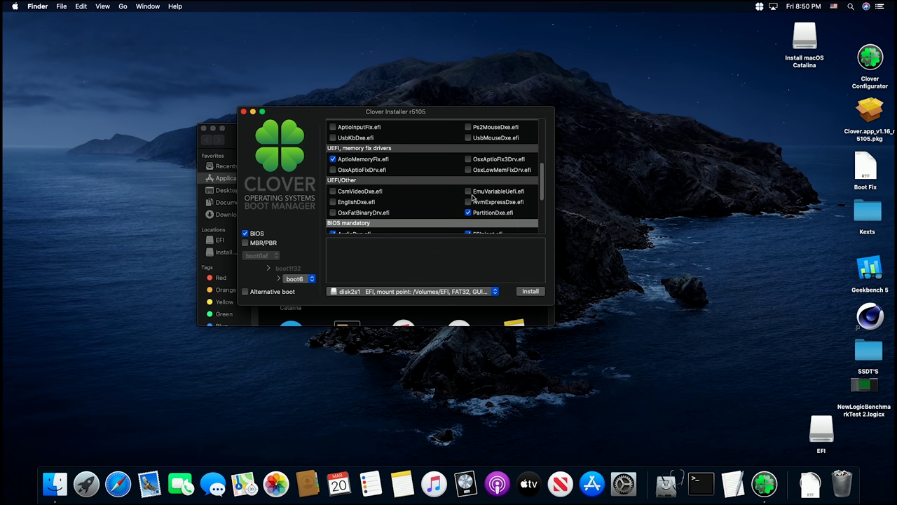
mouse_move(483, 196)
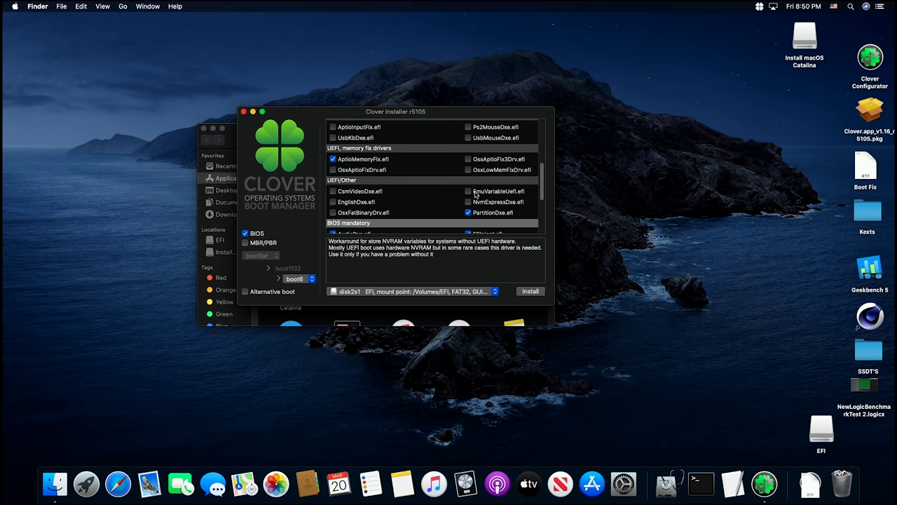
click(469, 192)
scroll(489, 199, down, 3)
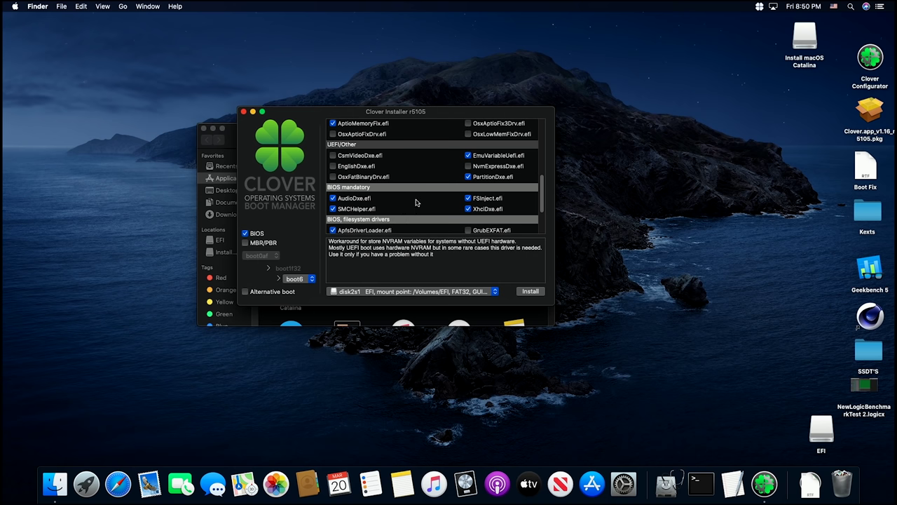
scroll(416, 202, down, 3)
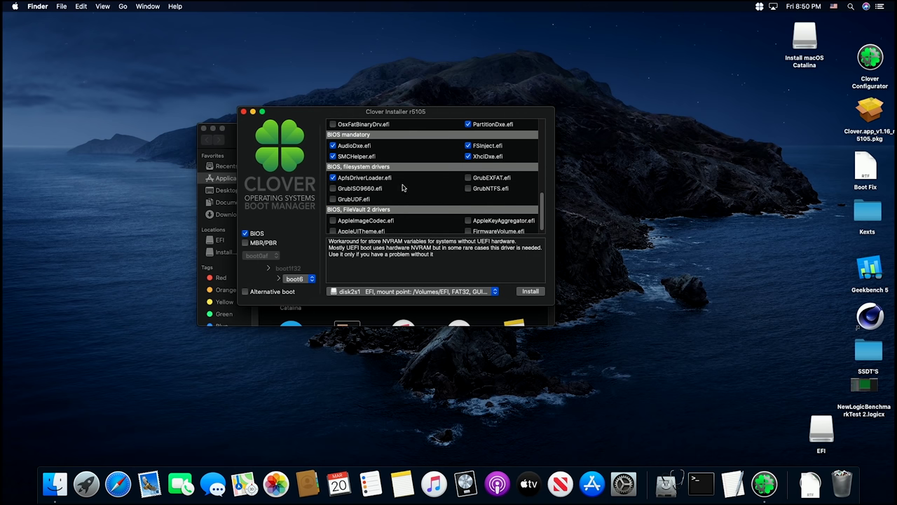
scroll(404, 188, down, 1)
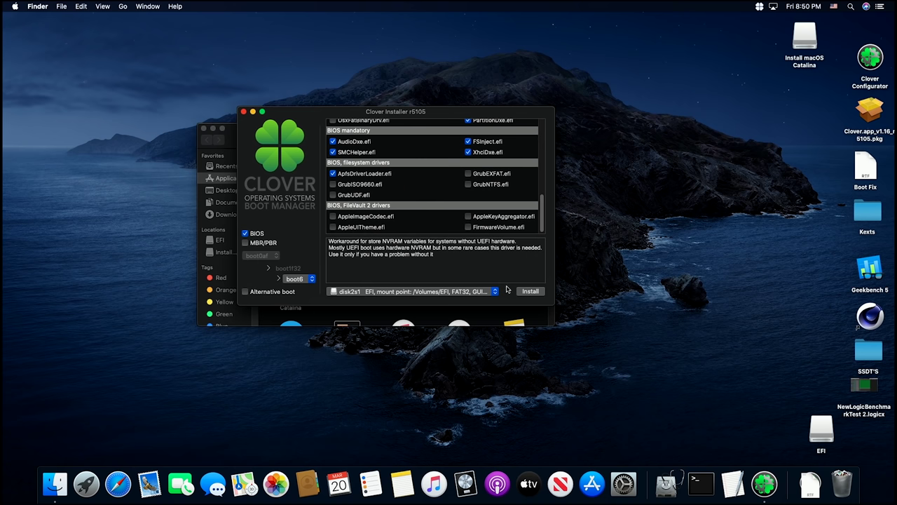
- Install Clover on the USB drive's EFI partition, authorising with the account password, and dismiss the completion dialog
click(531, 291)
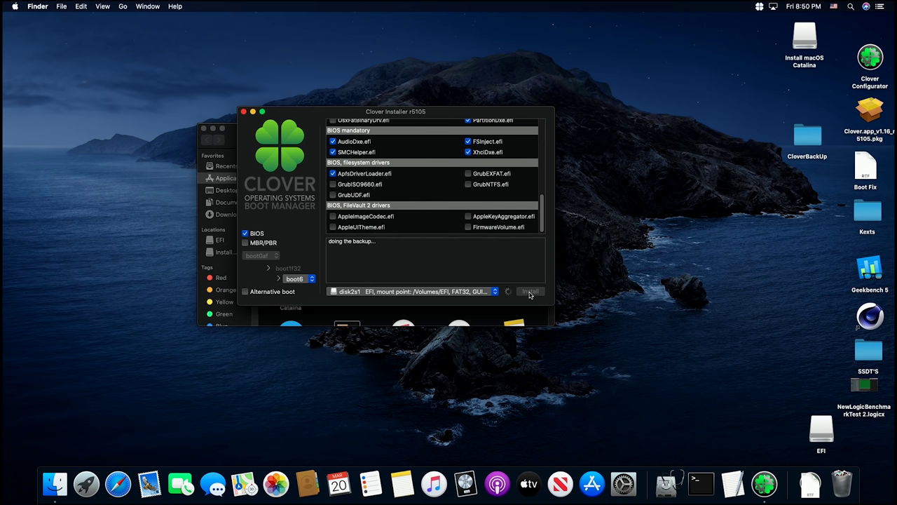
text(****)
key(Return)
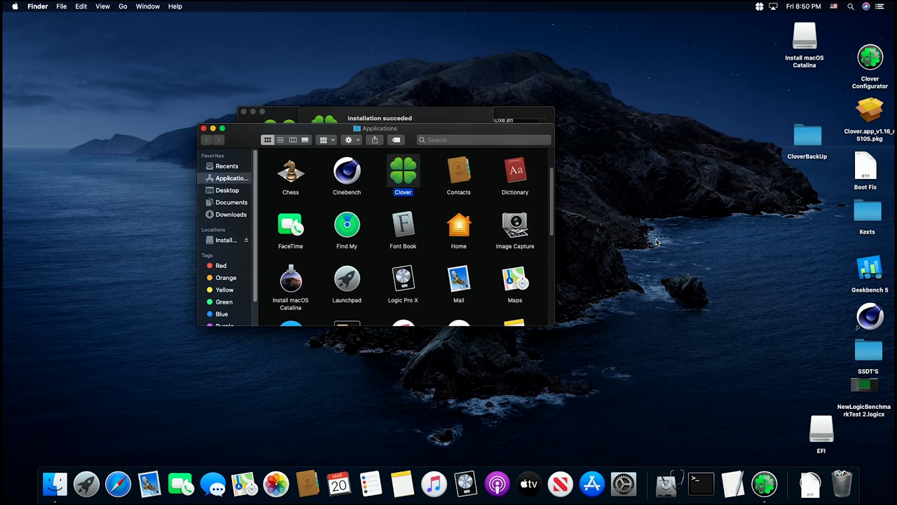
drag(505, 134, 535, 335)
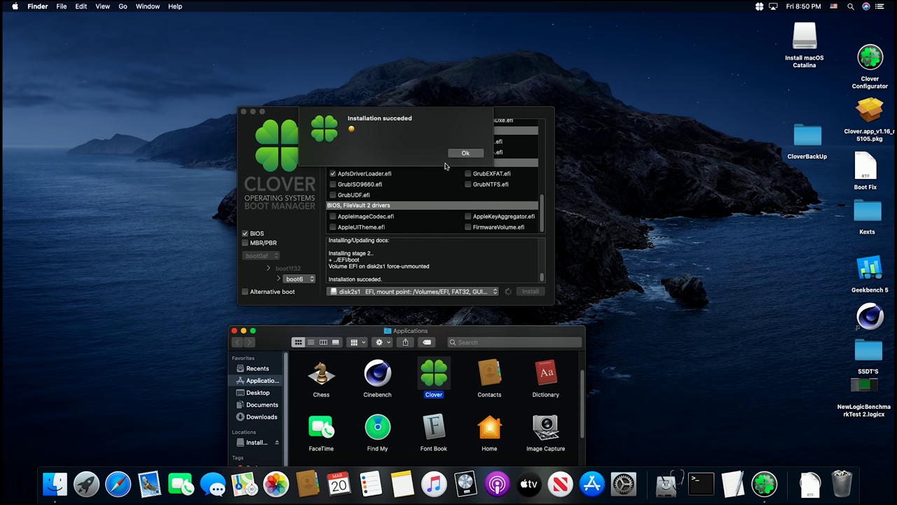
click(466, 154)
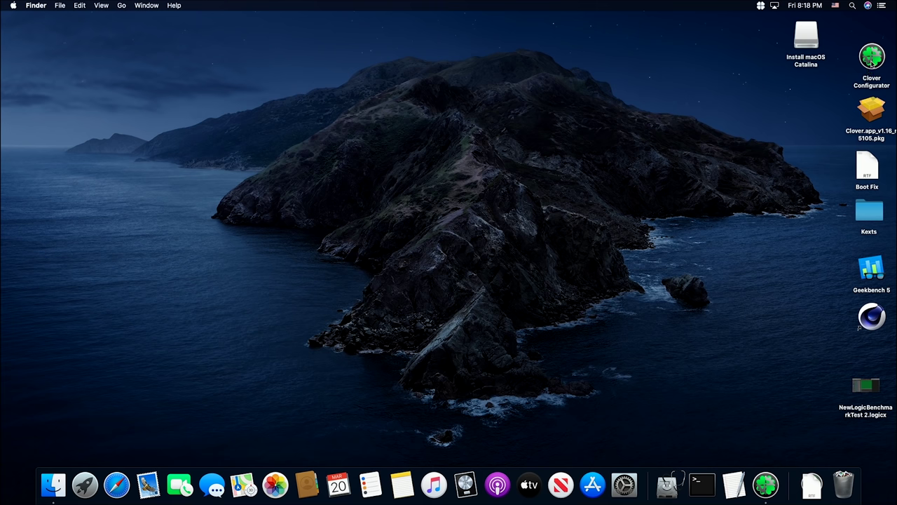
- Open Clover Configurator and mount the EFI partition on Install macOS Catalina (disk2s1), authorising with the account password
double_click(873, 61)
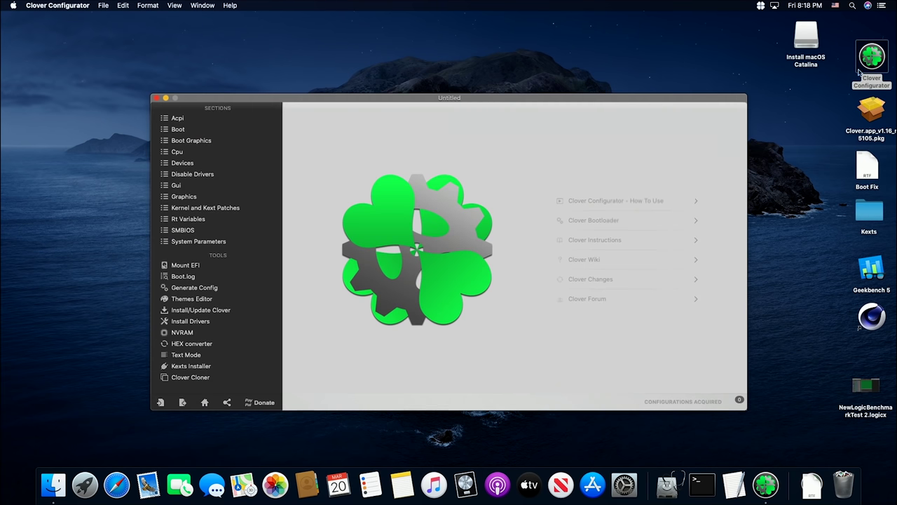
drag(536, 100, 498, 90)
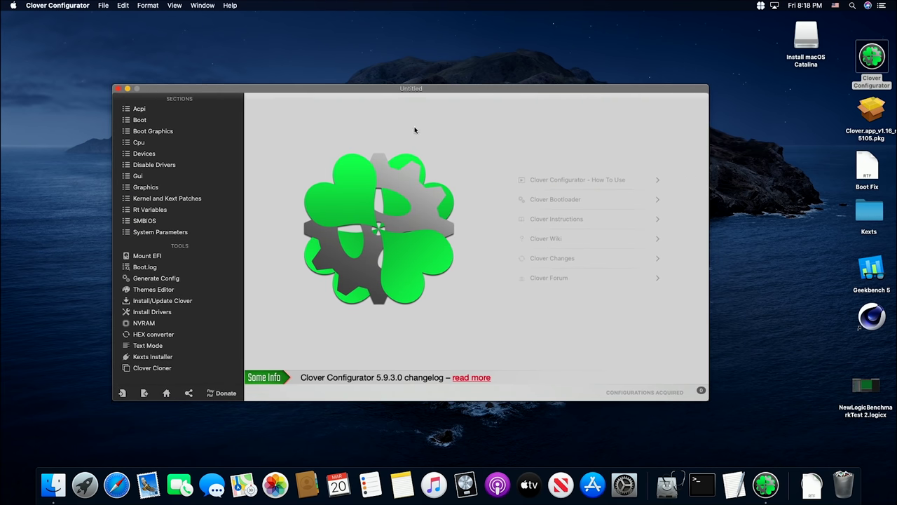
click(153, 257)
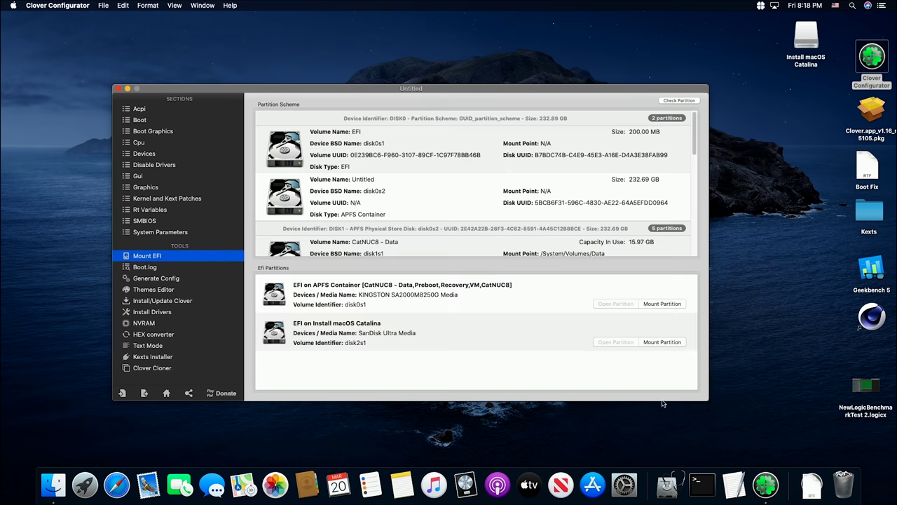
click(663, 342)
text(••••)
key(Return)
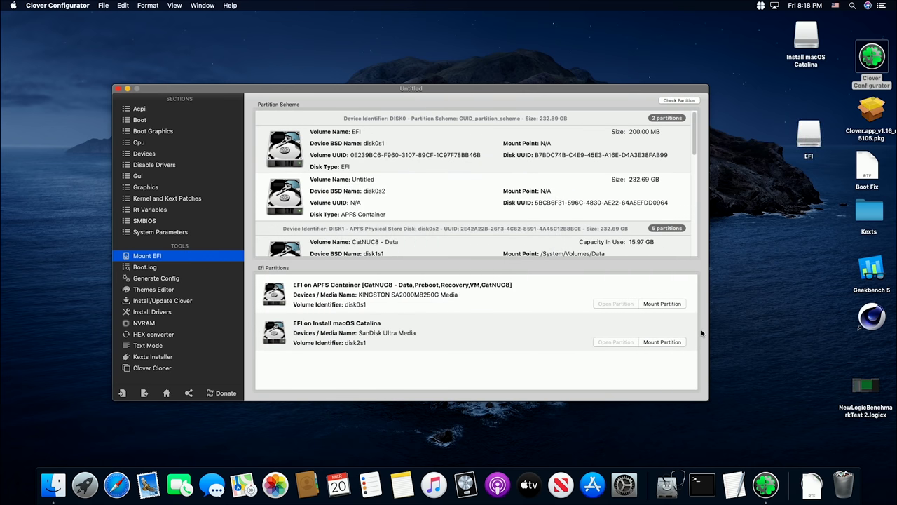
- Open config.plist from the mounted volume's EFI/CLOVER folder in Clover Configurator
double_click(808, 136)
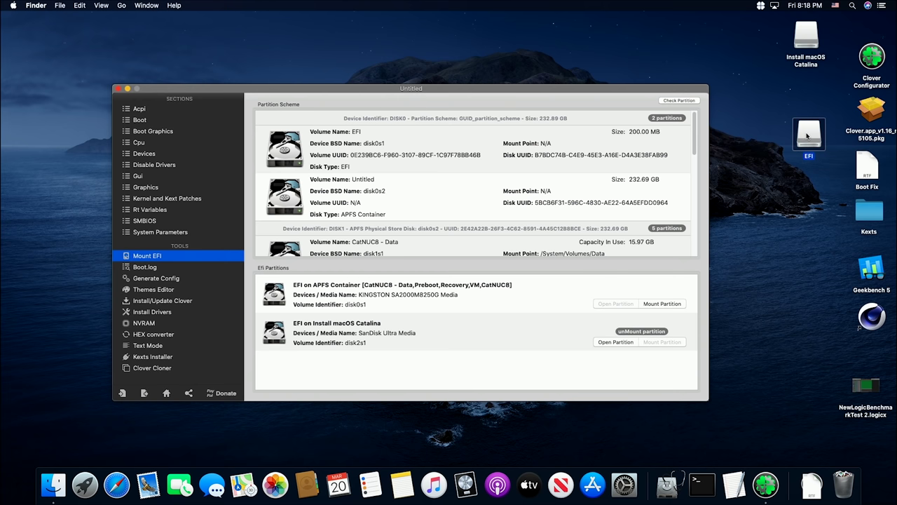
double_click(410, 119)
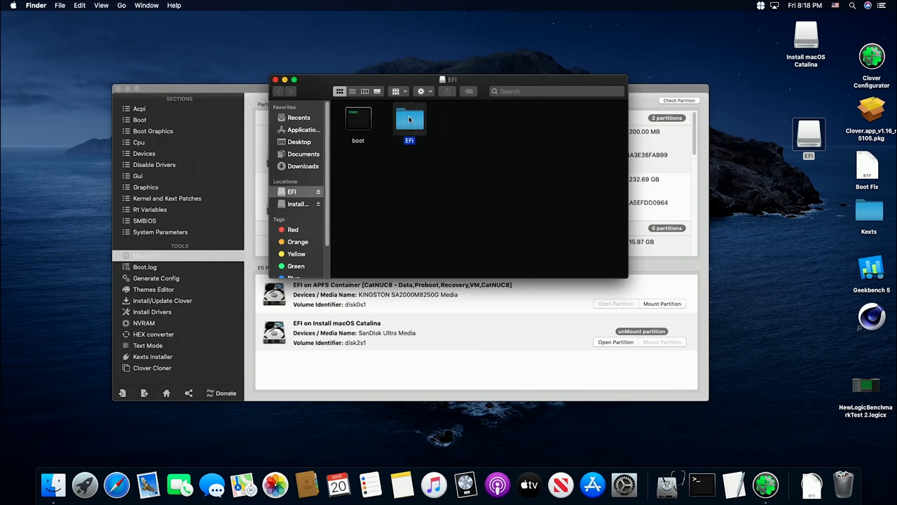
double_click(410, 120)
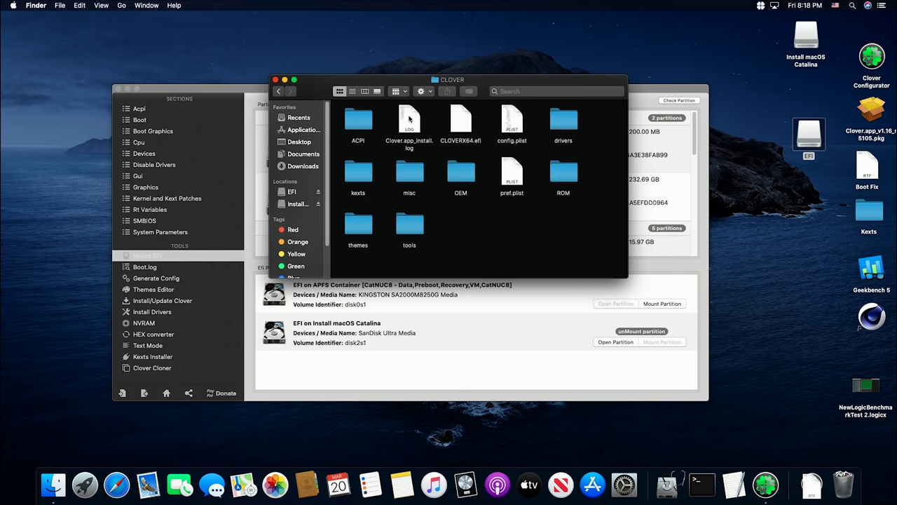
click(513, 126)
right_click(514, 126)
mouse_move(604, 133)
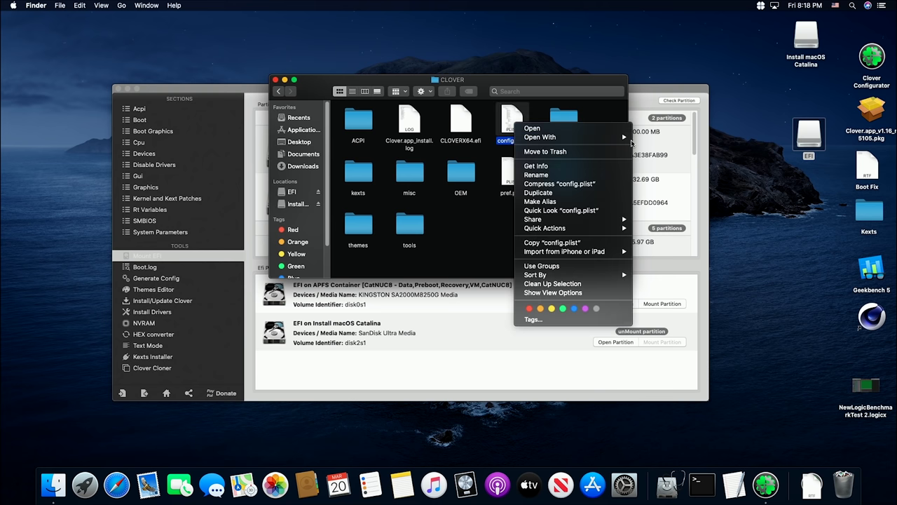
click(665, 137)
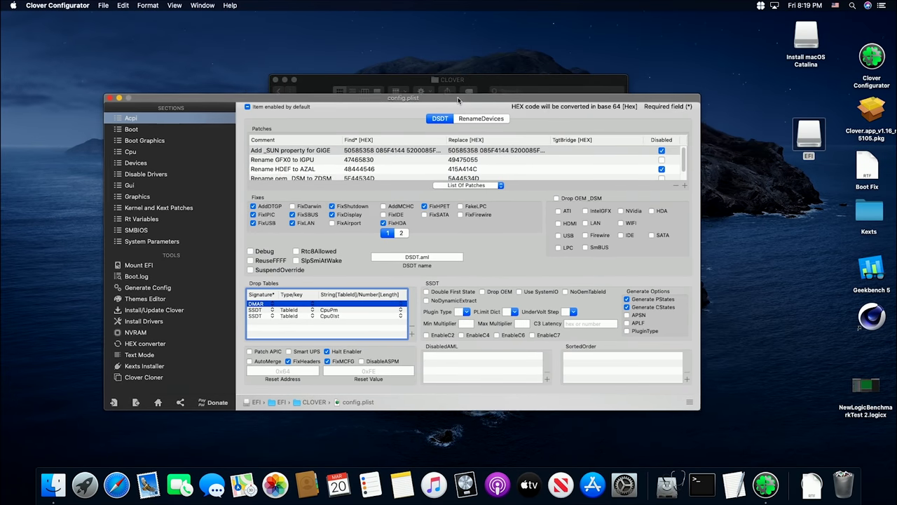
drag(518, 112, 452, 98)
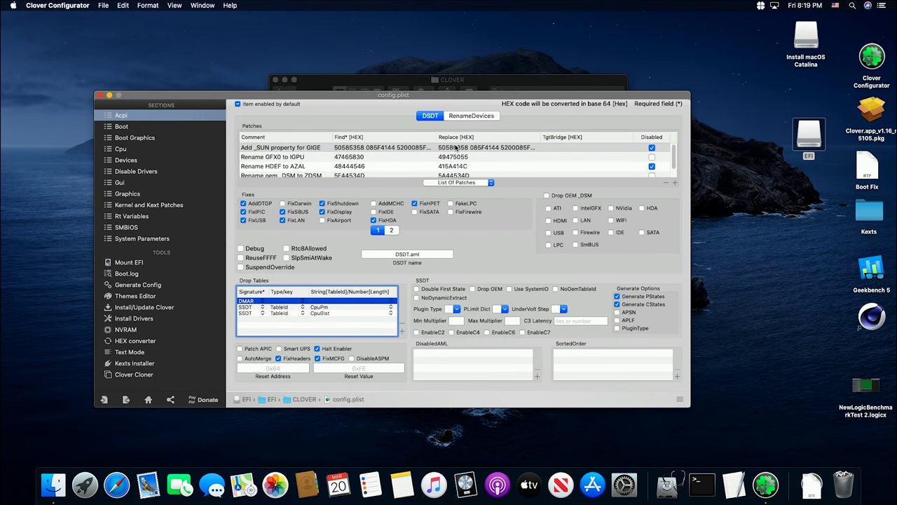
- Add the DSDT patches change EHC1 to EH01, change EHC2 to EH02 and change HDAS to HDEF from the predefined patches
scroll(456, 147, down, 2)
scroll(455, 145, up, 3)
scroll(455, 145, down, 3)
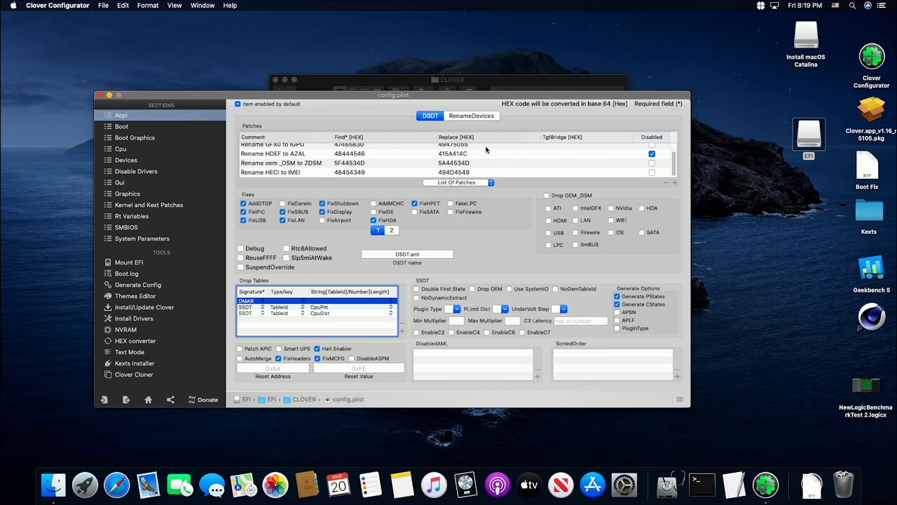
scroll(489, 150, up, 3)
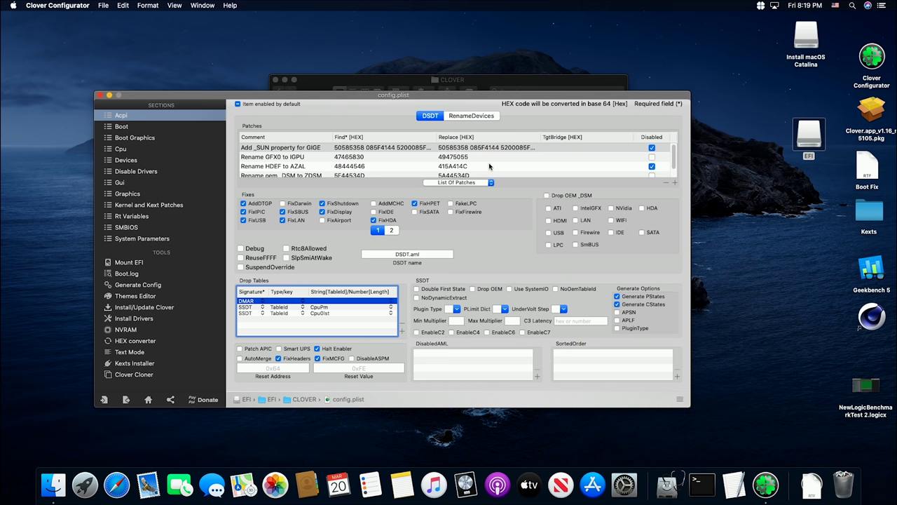
scroll(491, 172, down, 2)
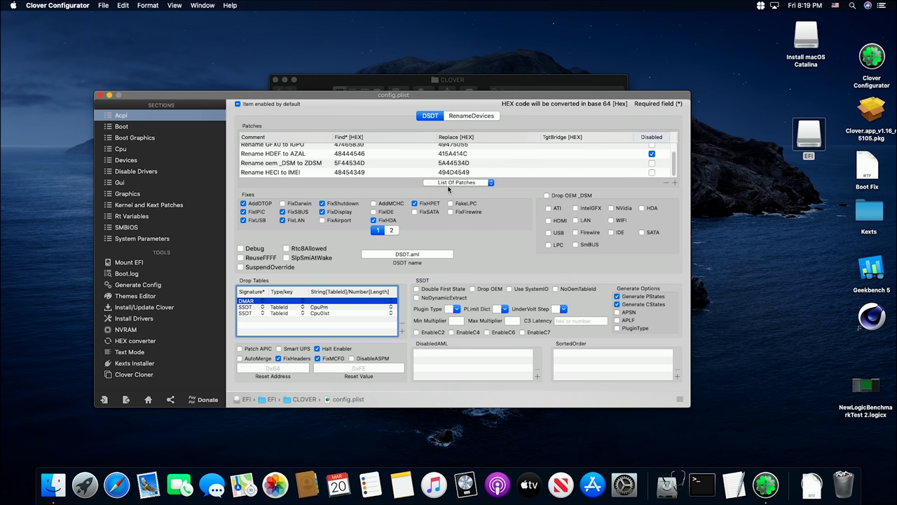
click(492, 183)
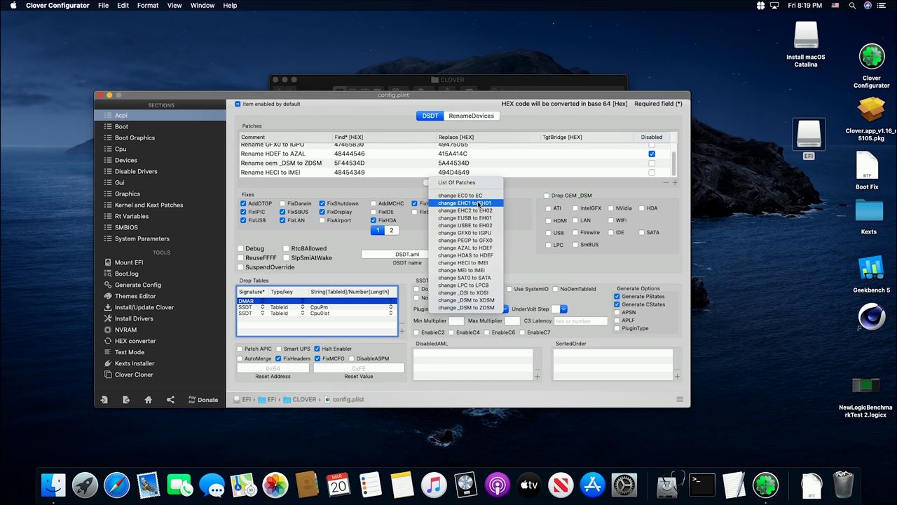
click(479, 203)
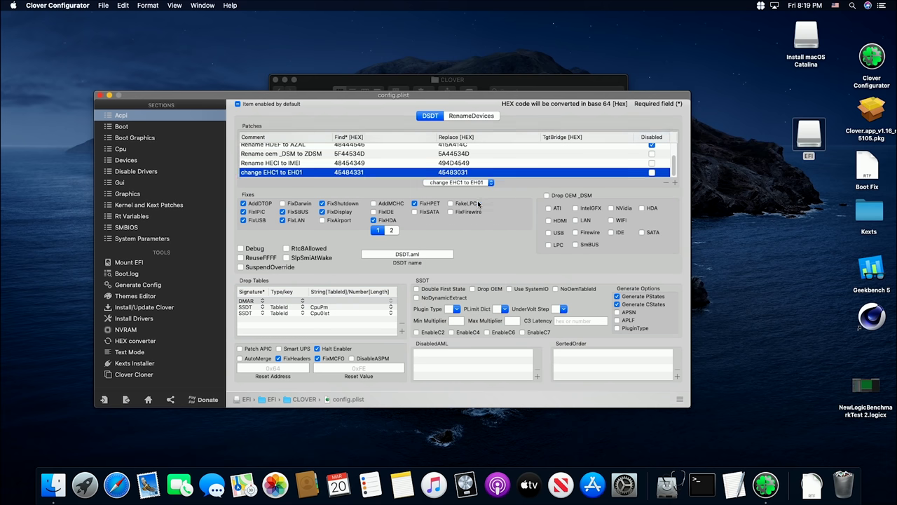
click(488, 185)
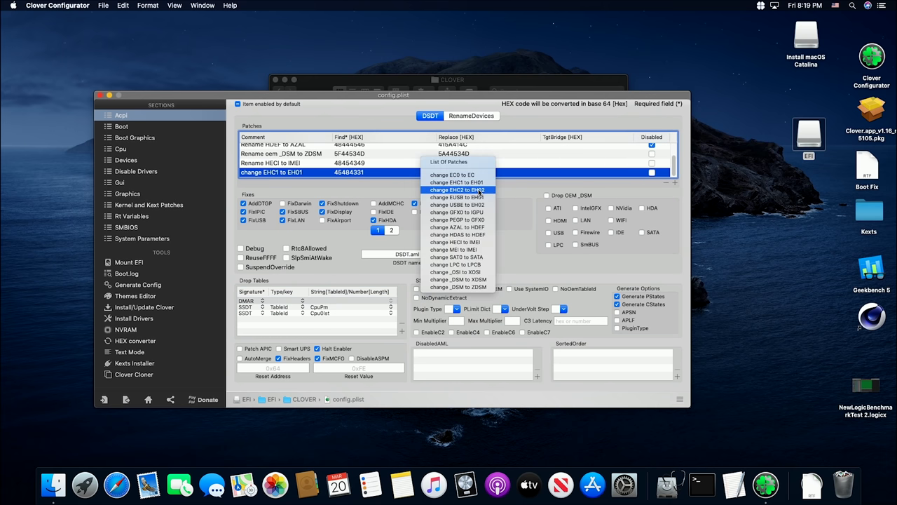
click(480, 190)
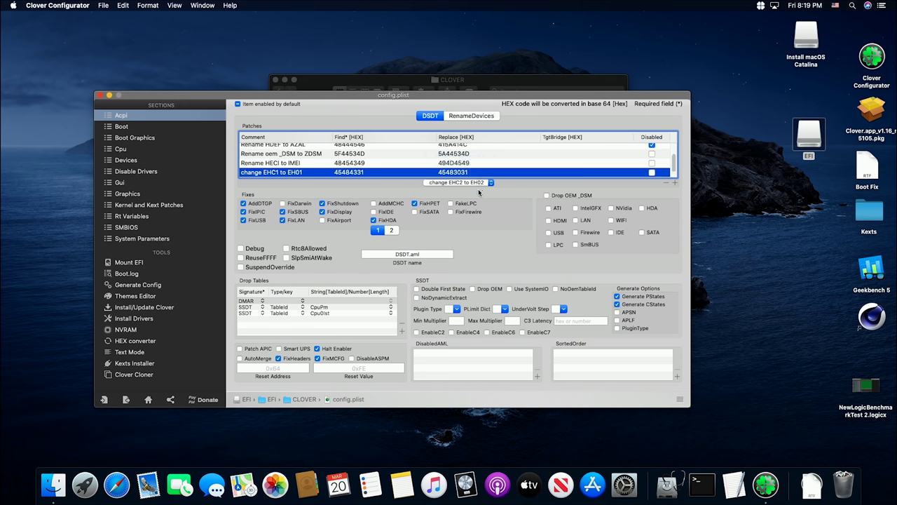
click(491, 185)
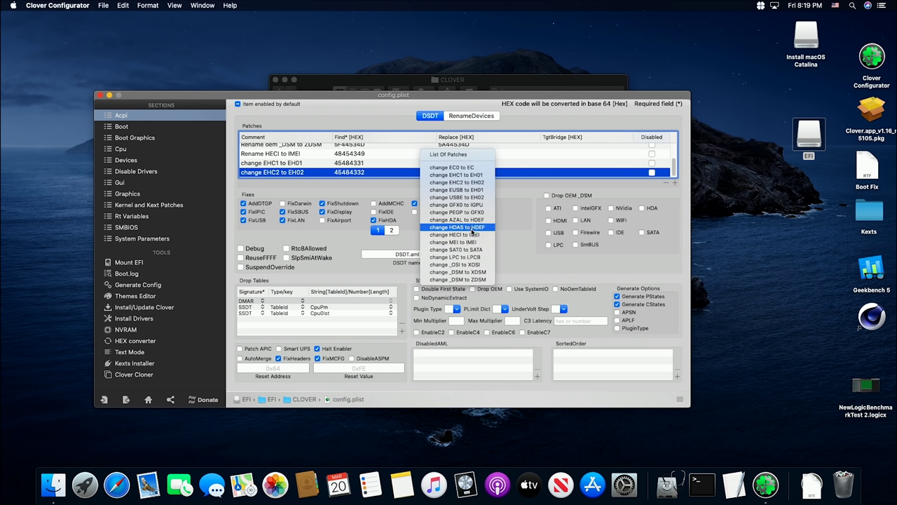
click(472, 228)
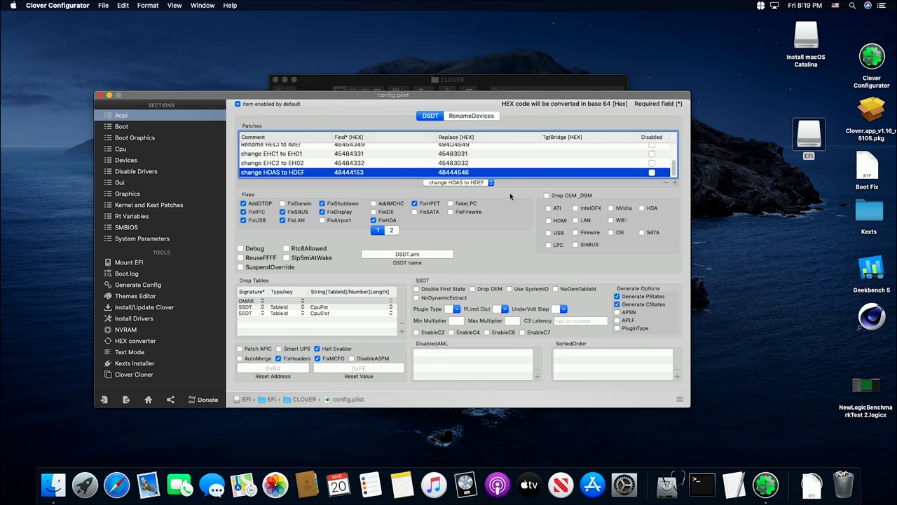
- Add a blank DSDT patch below the HDAS to HDEF entry and set its comment to Boot Fix
scroll(554, 148, up, 5)
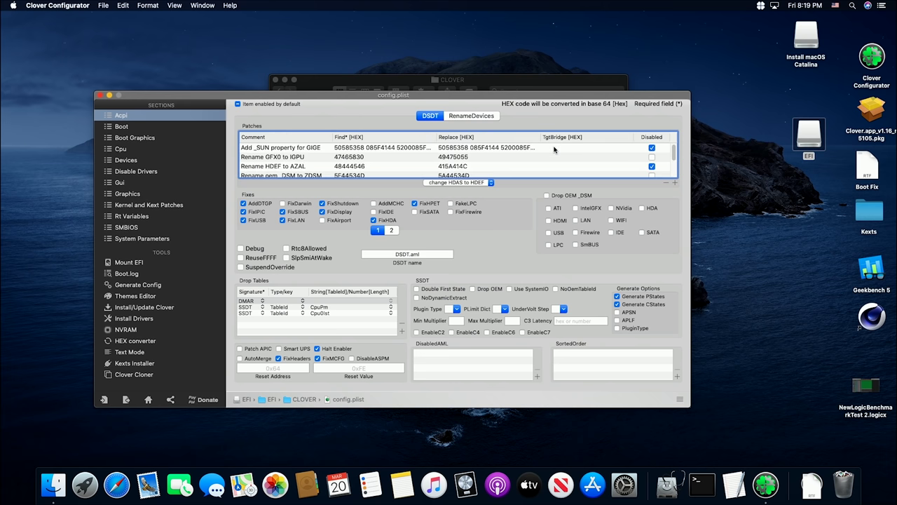
scroll(554, 148, down, 5)
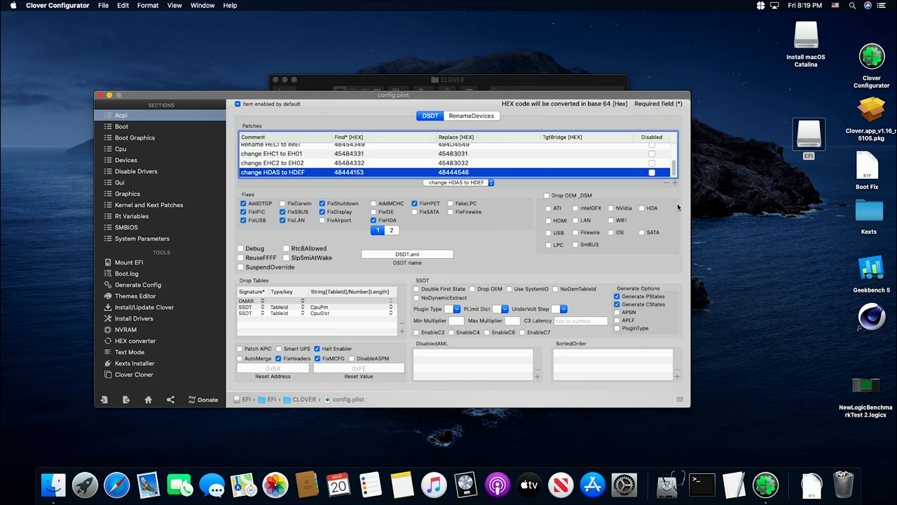
click(675, 184)
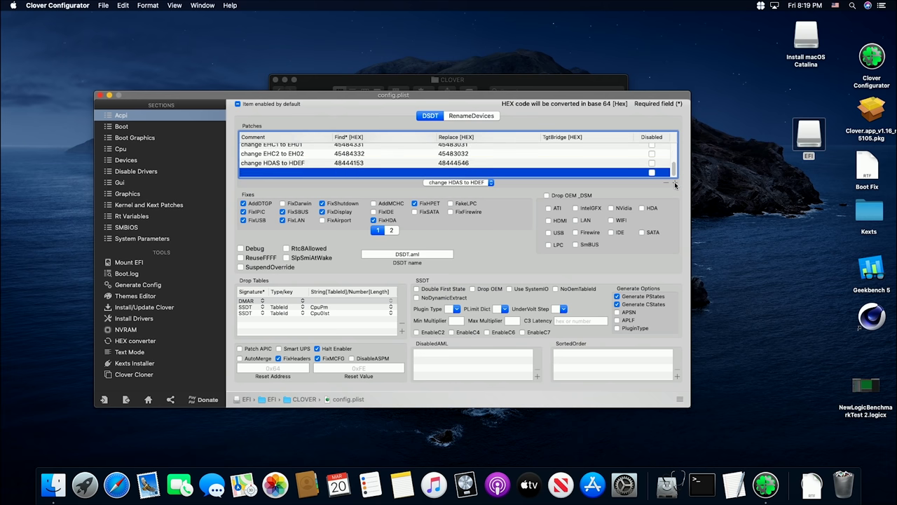
double_click(272, 173)
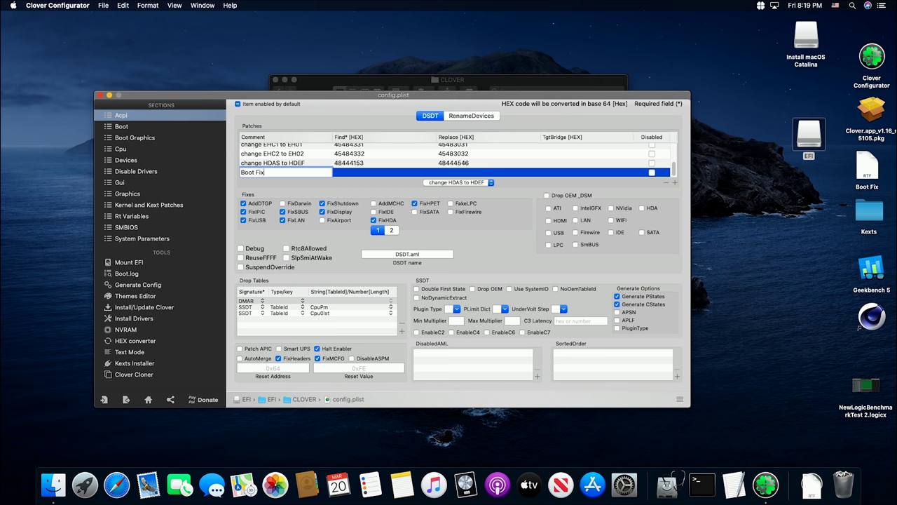
key(Tab)
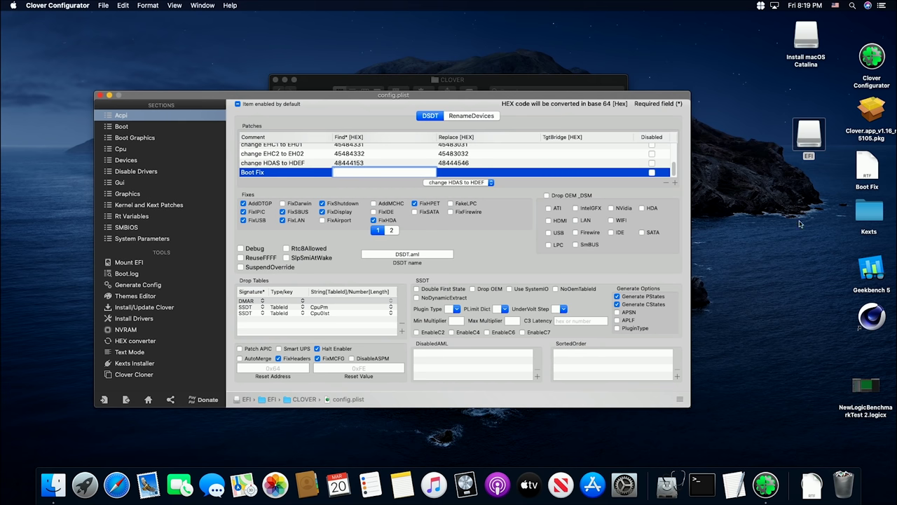
double_click(872, 176)
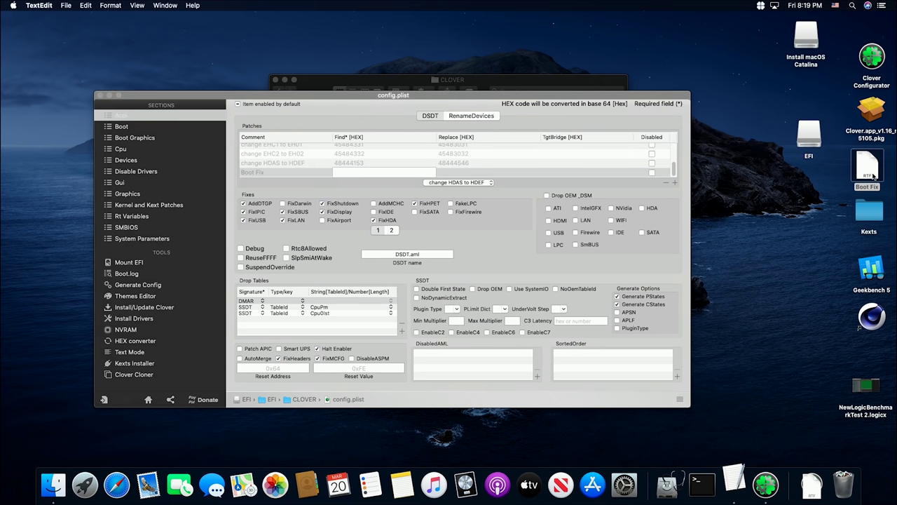
drag(295, 43, 846, 239)
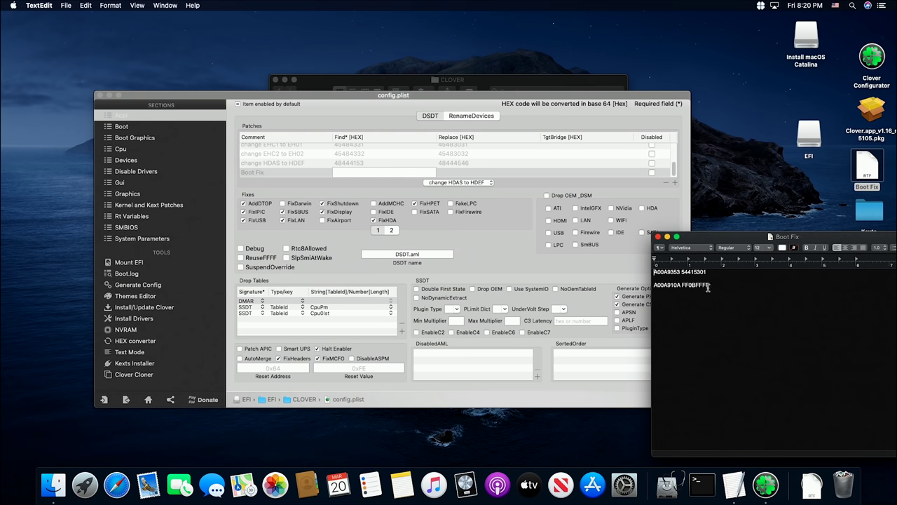
drag(709, 272, 646, 272)
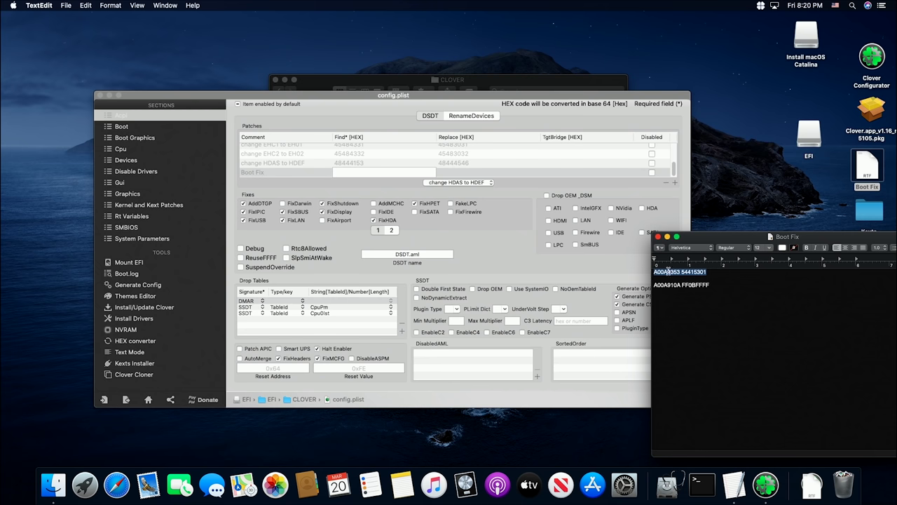
right_click(669, 272)
click(689, 313)
click(358, 173)
right_click(358, 171)
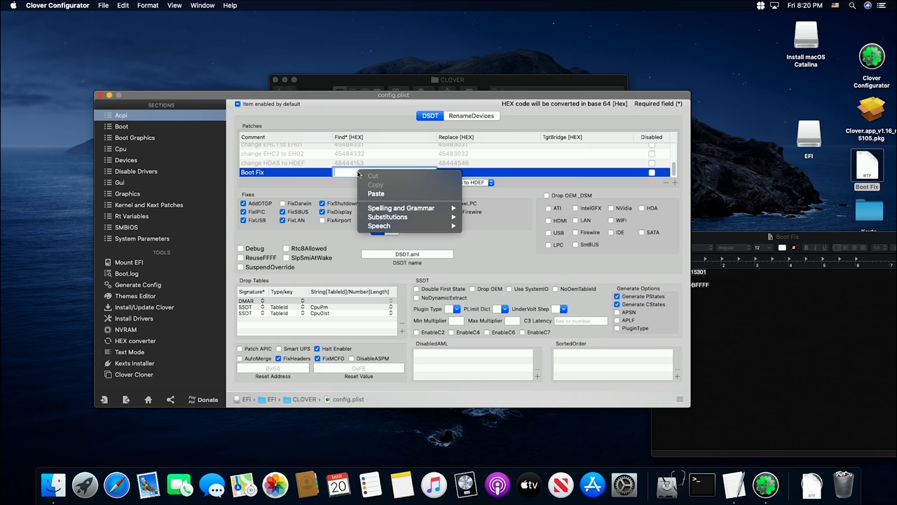
click(376, 194)
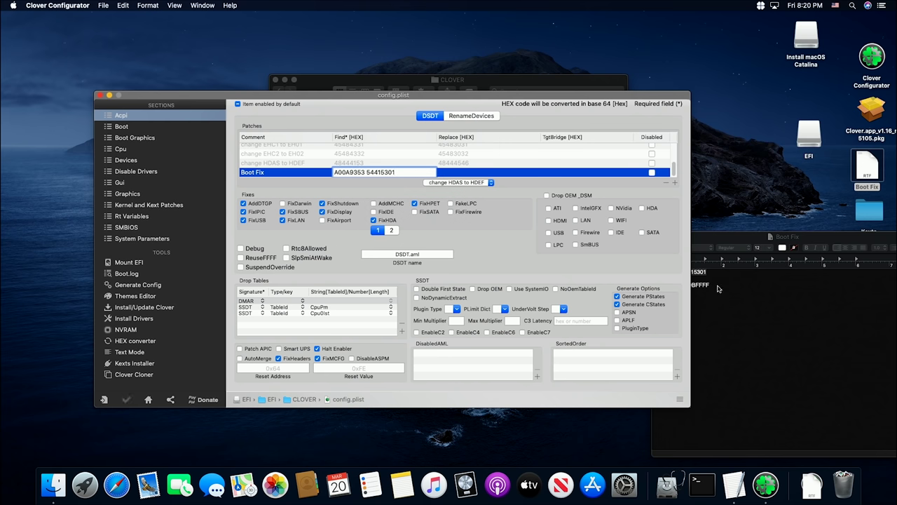
- Copy A00A910A FF0BFFFF from the Boot Fix document into the Boot Fix patch's Replace value
key(super+Tab)
click(469, 173)
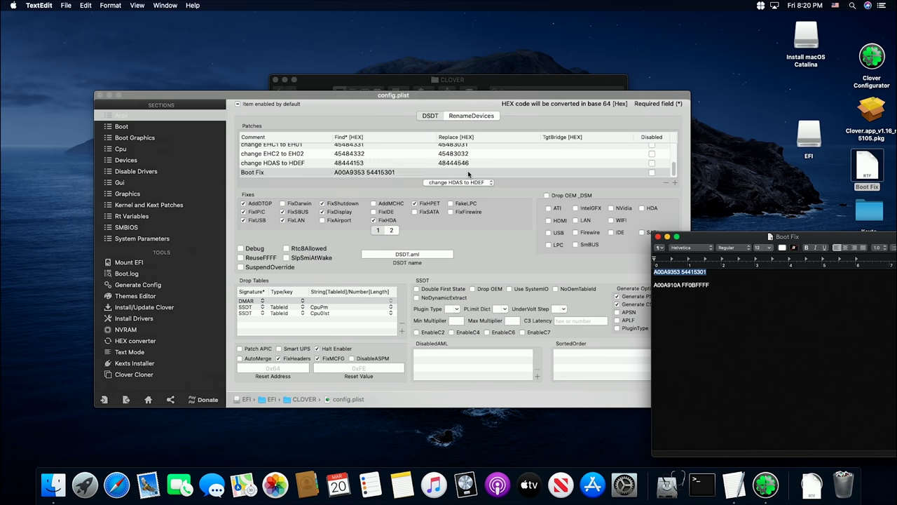
click(717, 286)
drag(717, 286, 654, 285)
right_click(666, 285)
click(685, 327)
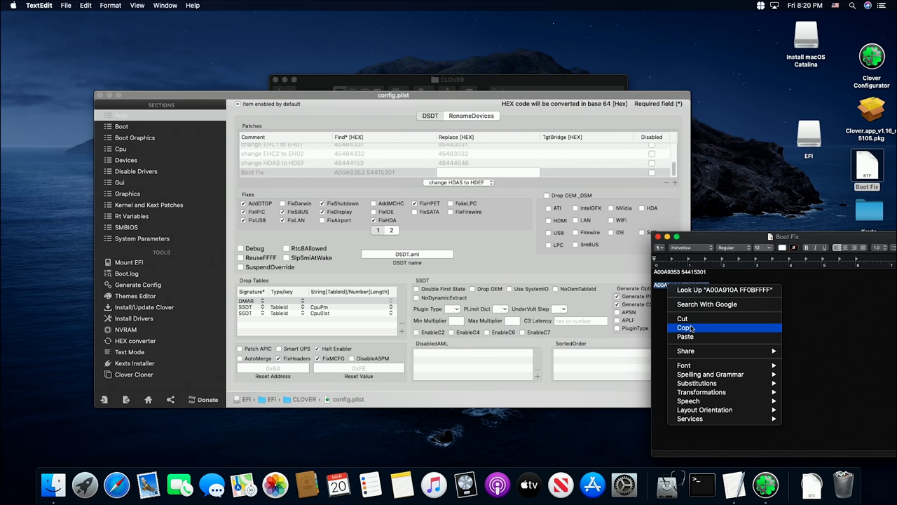
click(469, 173)
right_click(470, 173)
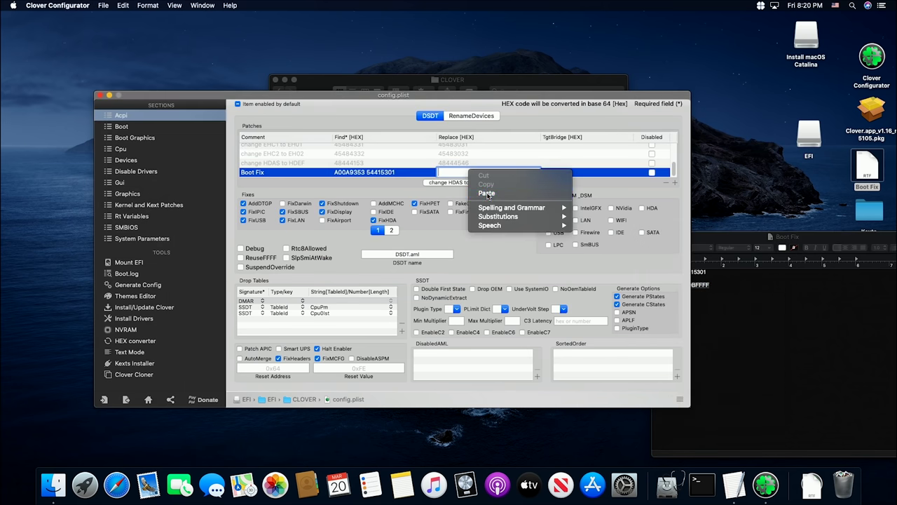
click(487, 192)
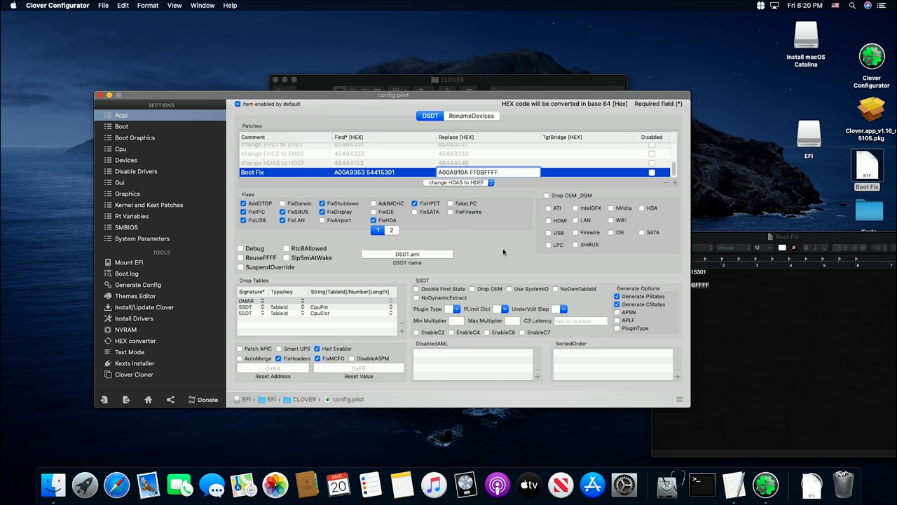
- Disable the AddDTGP, FixIPIC, FixUSB, FixLAN, FixSBUS, FixDisplay, FixShutdown and FixHDA fixes, and switch the SSDT generate options from PStates and CStates to PluginType
click(261, 203)
click(260, 212)
click(261, 220)
click(284, 221)
click(284, 212)
click(338, 213)
click(345, 204)
click(390, 220)
click(631, 308)
- Disable the FixACST, AddHDMI, FixWAK, FixS3D and AddPNLF fixes on the second page of DSDT fixes
click(391, 230)
click(398, 212)
click(437, 212)
click(437, 203)
click(371, 212)
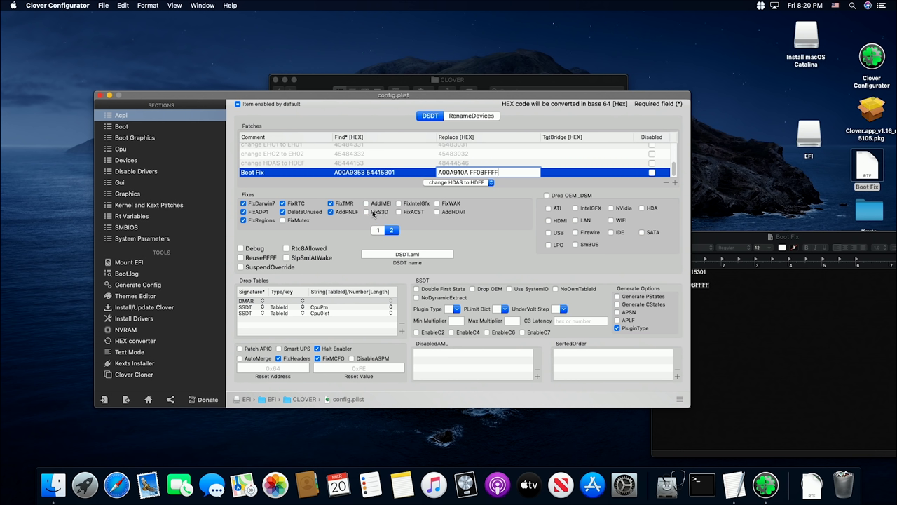
click(330, 212)
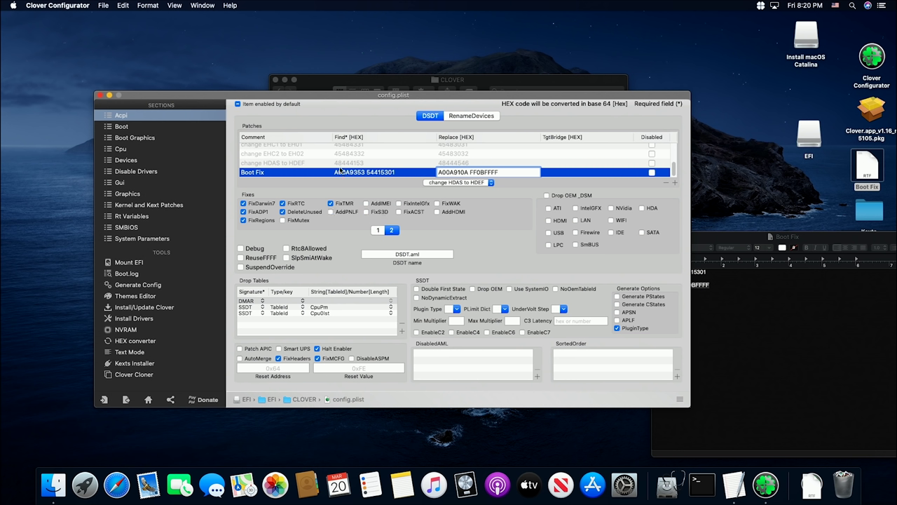
- Disable the FixTMR, FixRTC, DeleteUnused, FixADP1, FixDarwin7 and FixRegions fixes on the second page of DSDT fixes
click(330, 203)
click(291, 204)
click(291, 211)
click(267, 212)
click(266, 204)
click(261, 220)
- Add the boot arguments -v, dart=0, debug=0x100 and keepsyms=1 in the Boot section, and set XMPDetection to Yes
click(129, 128)
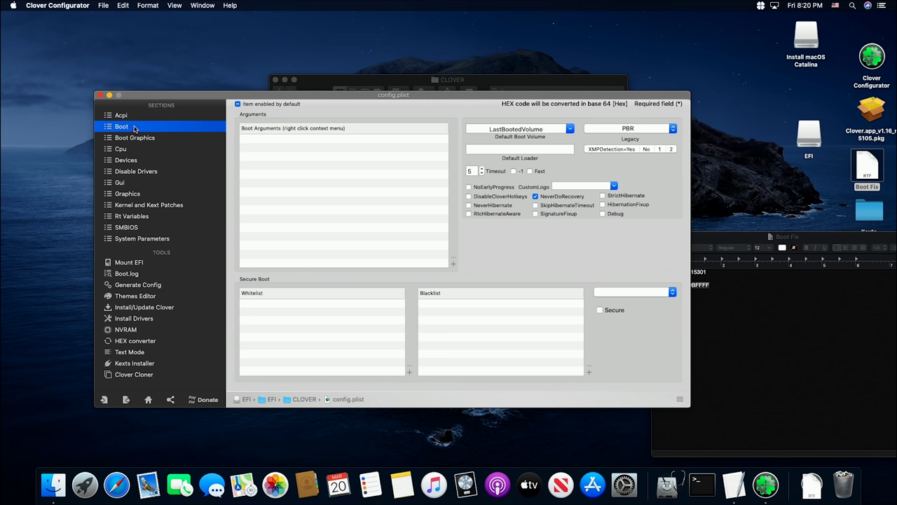
right_click(255, 148)
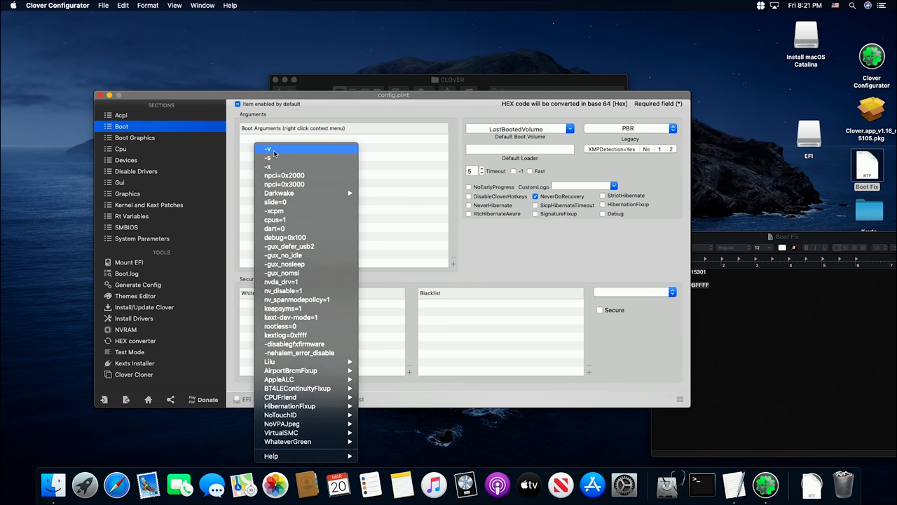
click(269, 149)
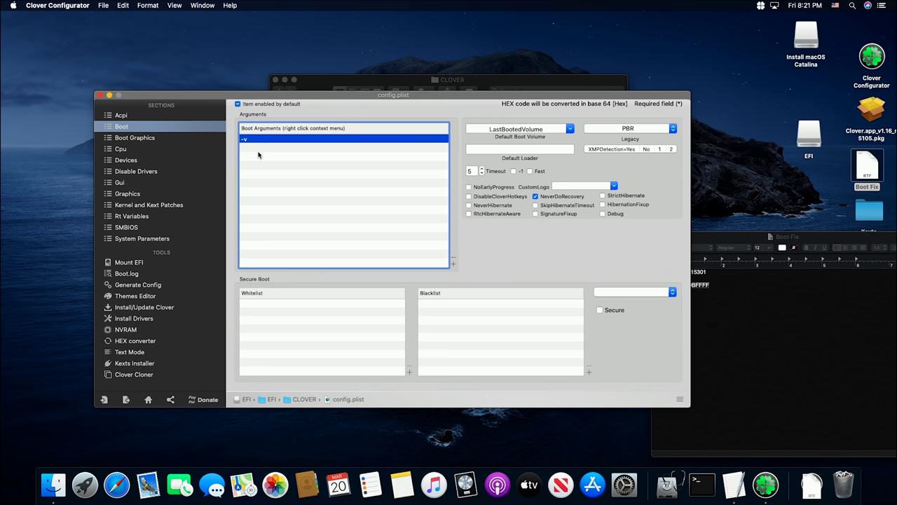
right_click(258, 155)
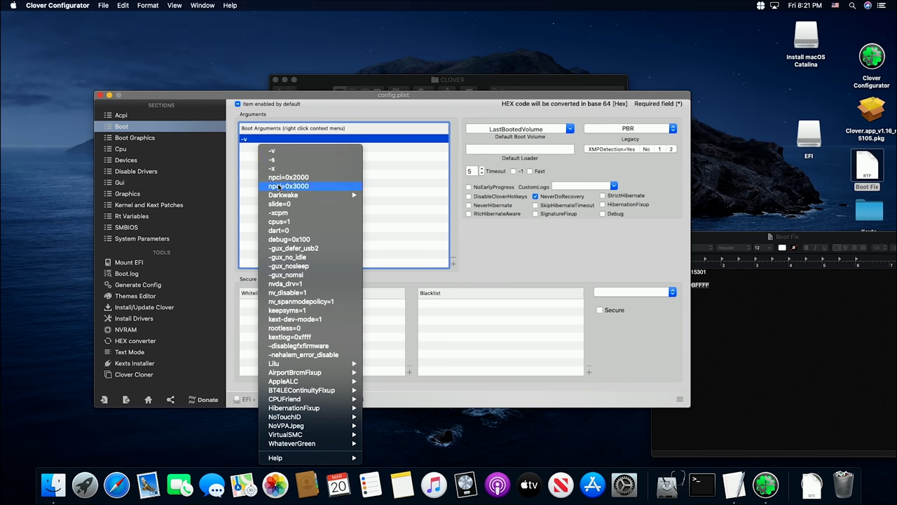
click(293, 233)
right_click(248, 164)
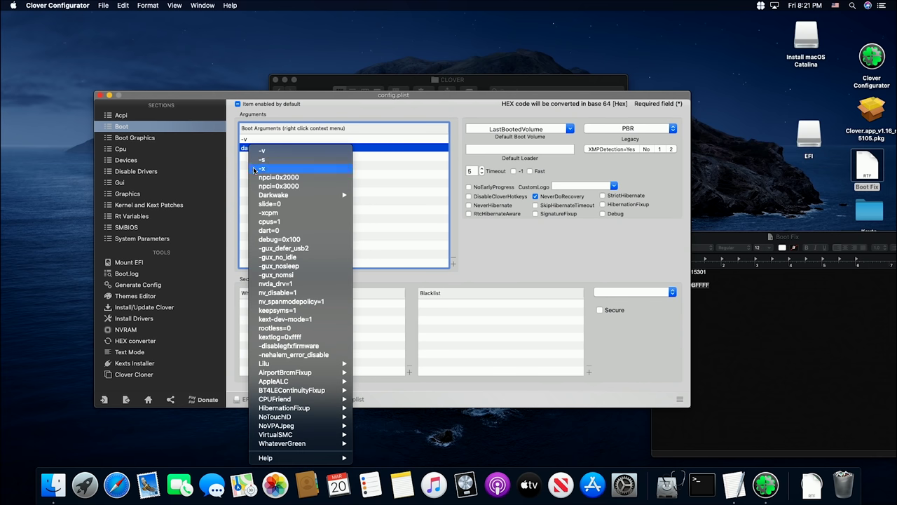
mouse_move(275, 196)
click(263, 240)
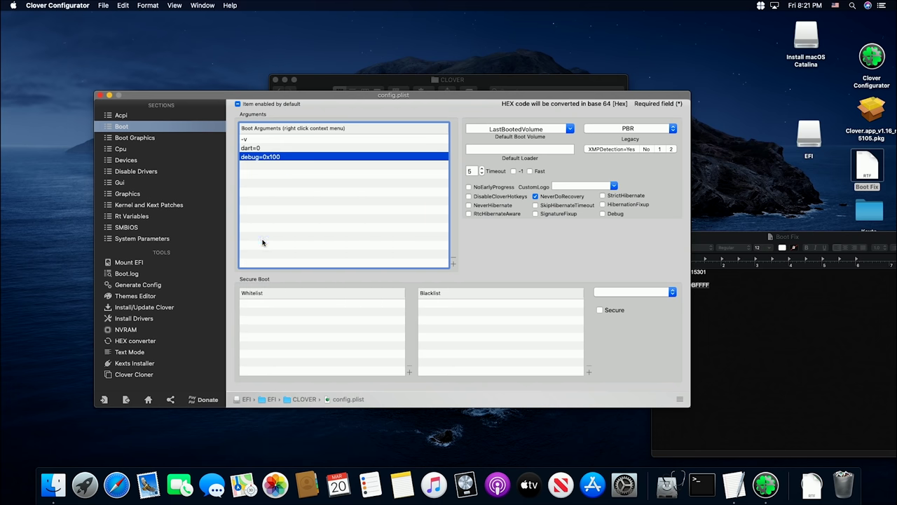
right_click(257, 175)
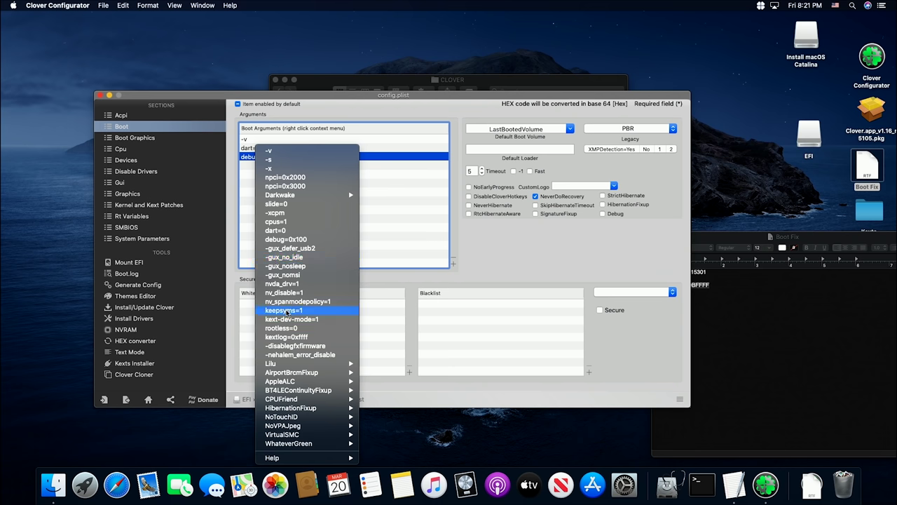
click(287, 310)
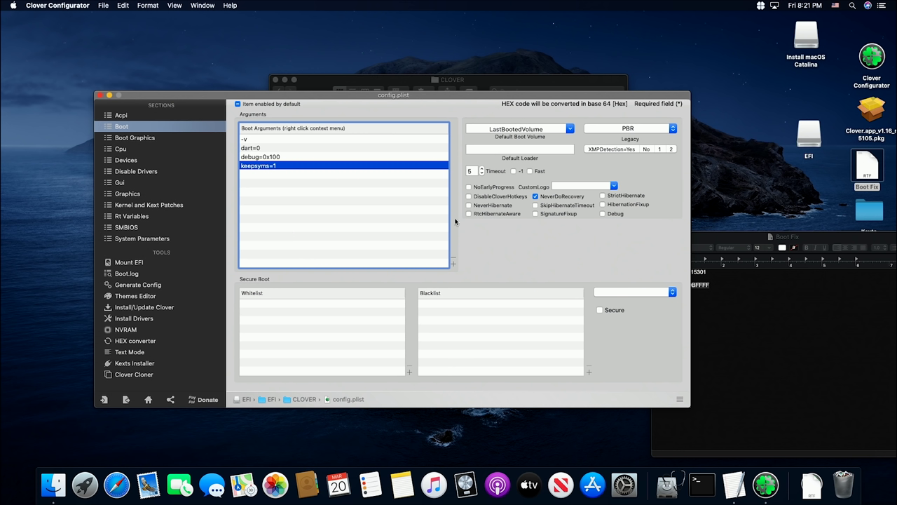
click(601, 150)
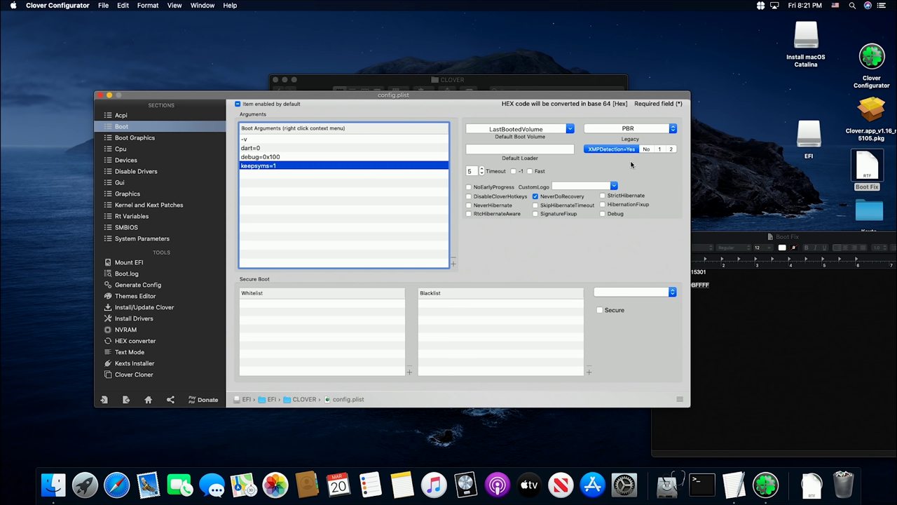
click(143, 140)
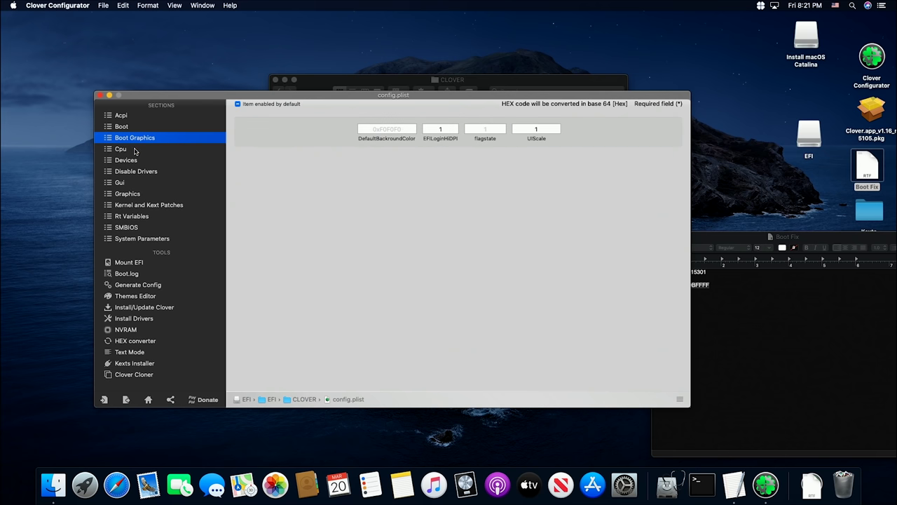
click(126, 150)
click(130, 160)
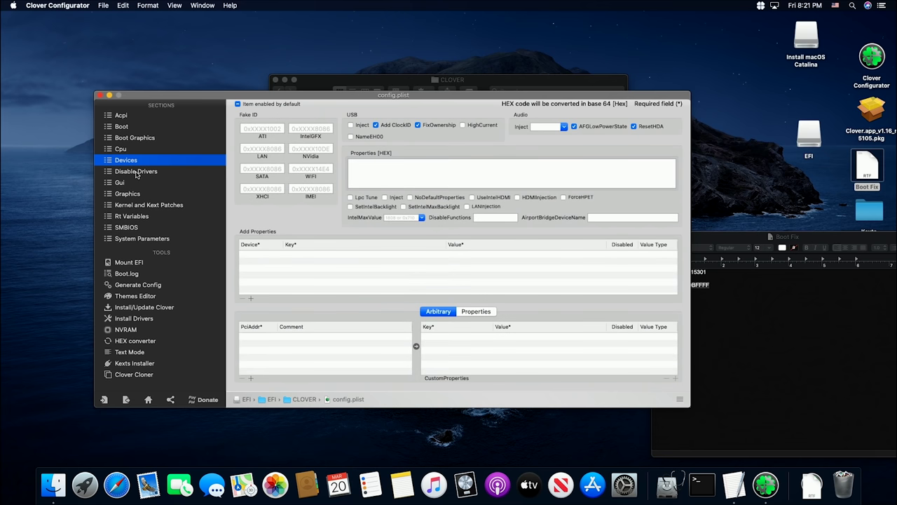
click(137, 172)
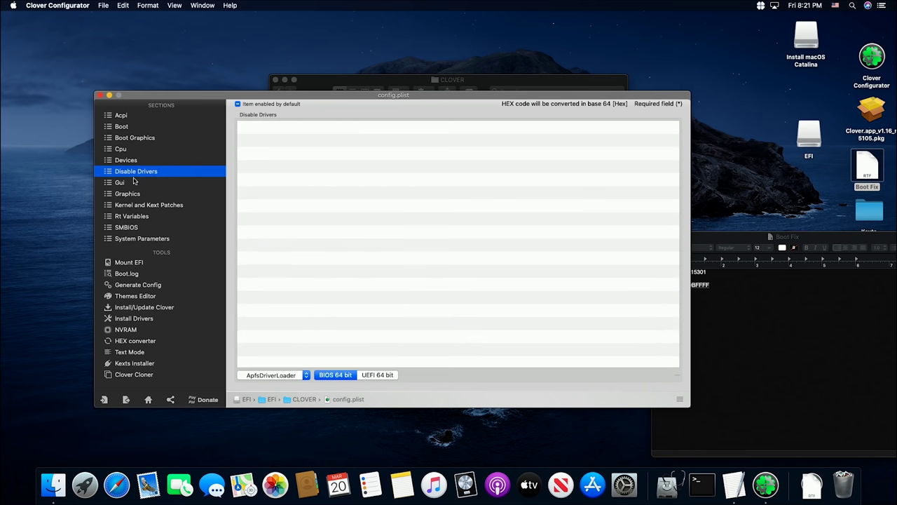
- Set the screen resolution in the Gui section to 1920x1080
click(135, 183)
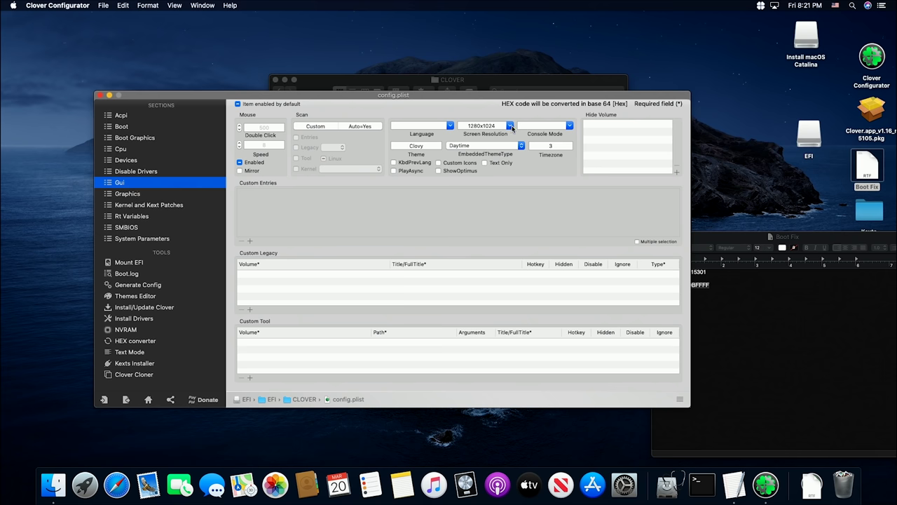
click(510, 126)
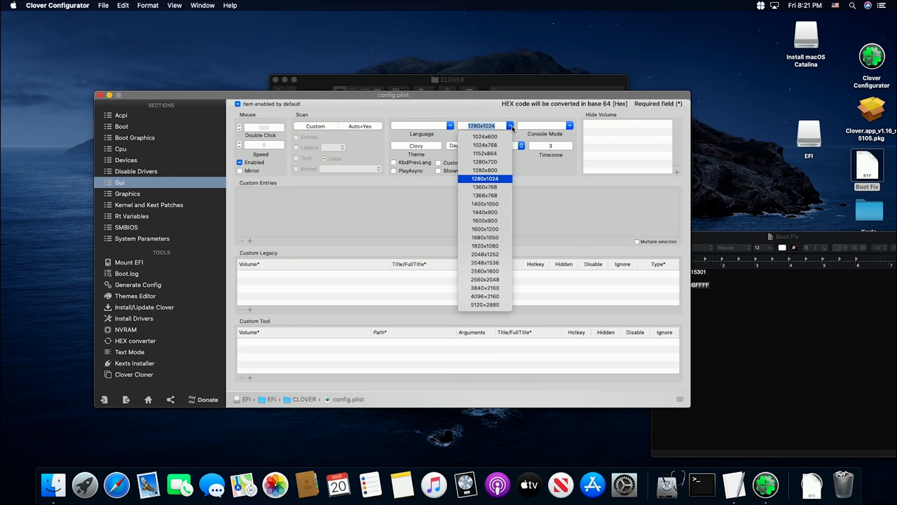
click(493, 247)
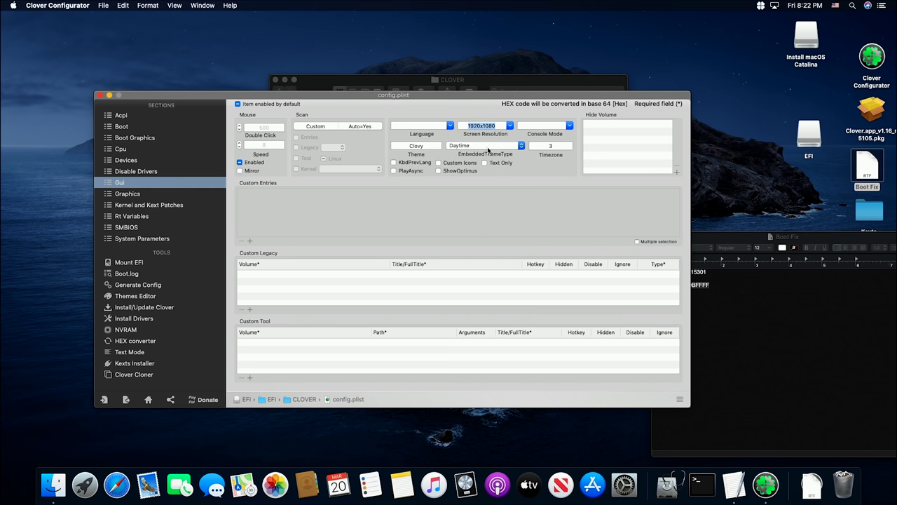
click(509, 125)
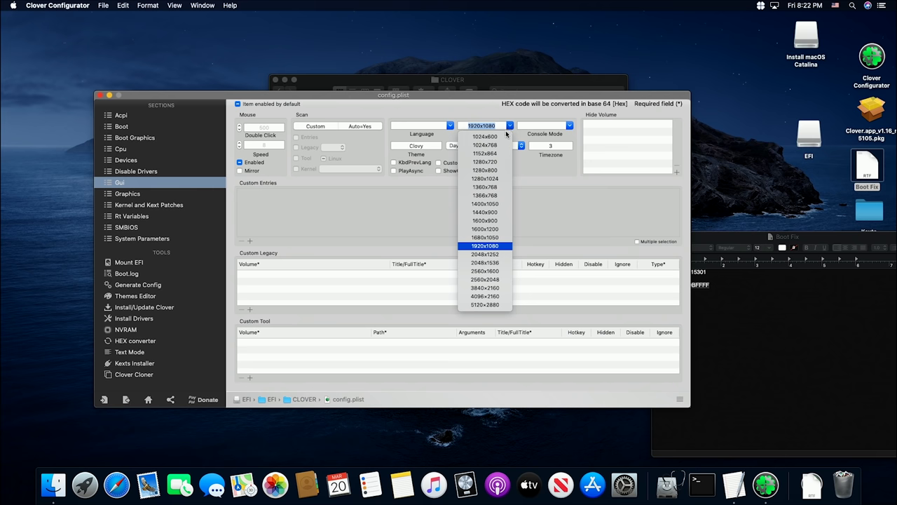
click(485, 113)
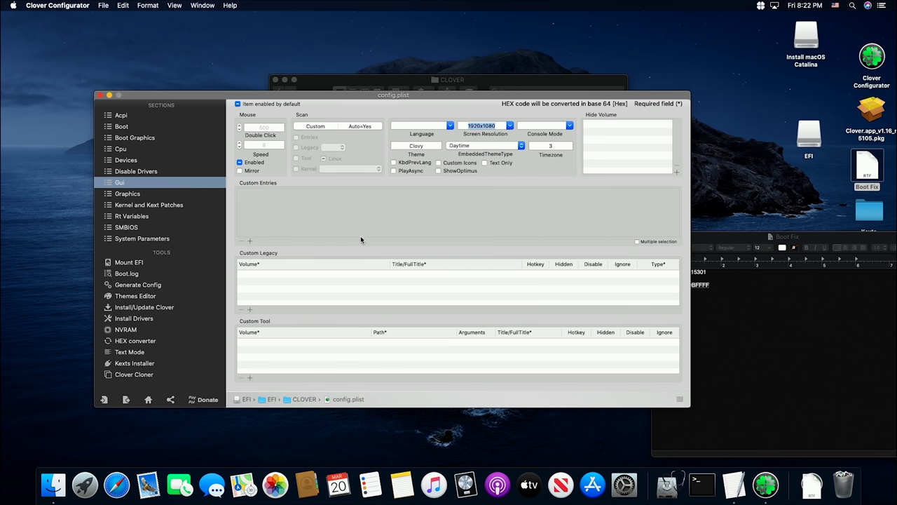
click(133, 196)
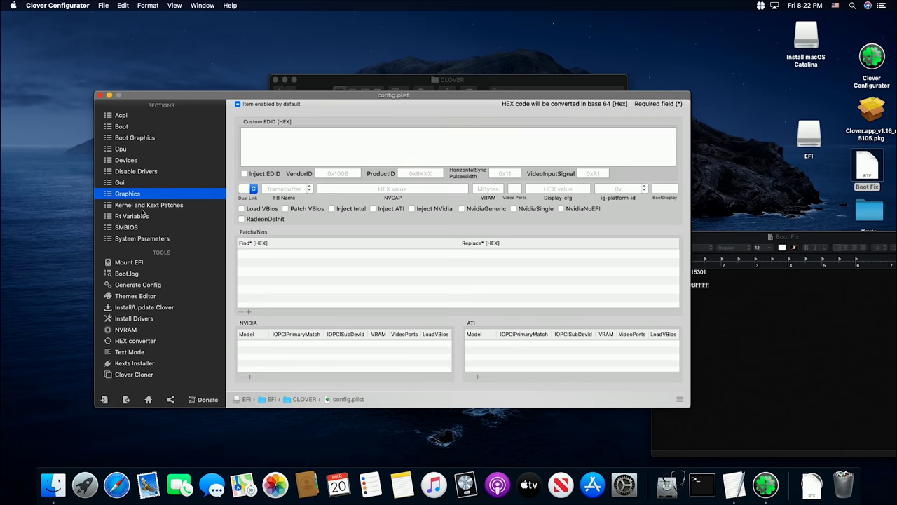
click(143, 204)
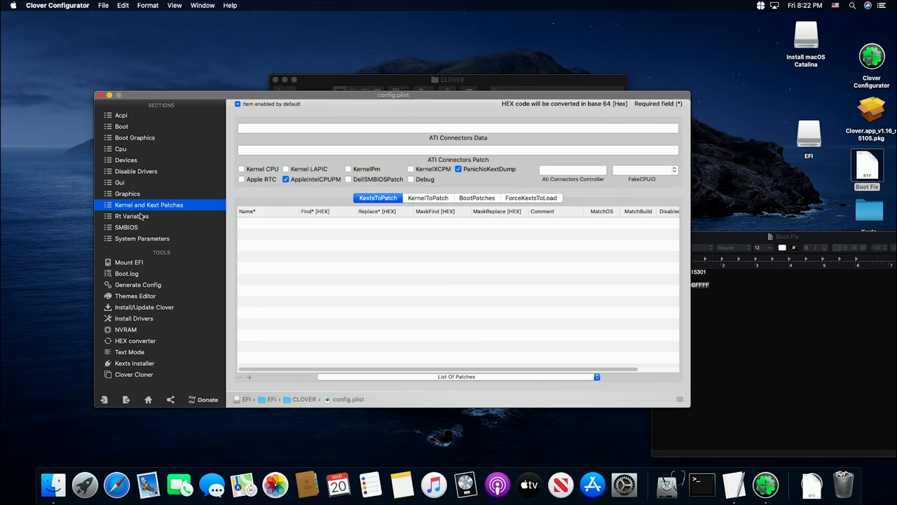
click(140, 216)
- Apply the Macmini8,1 - Mac mini (Late 2018) model profile in the SMBIOS section and save config.plist
click(128, 228)
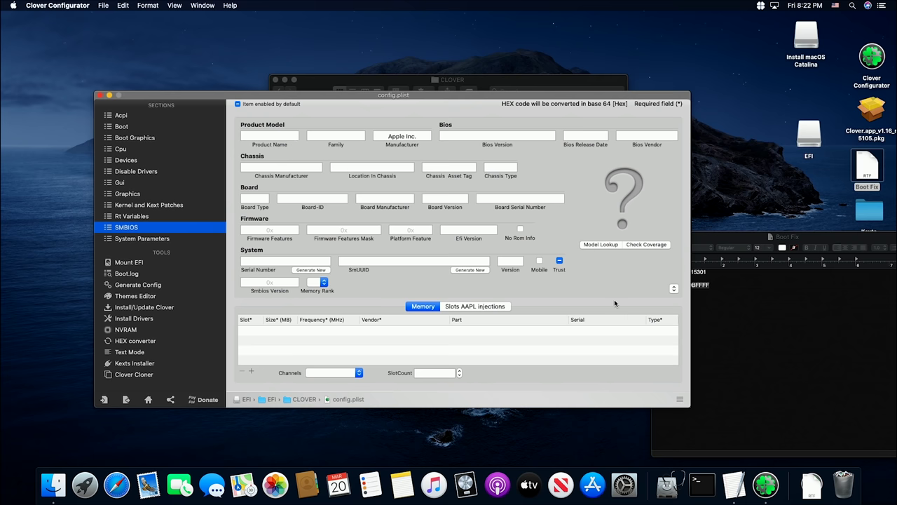
click(676, 290)
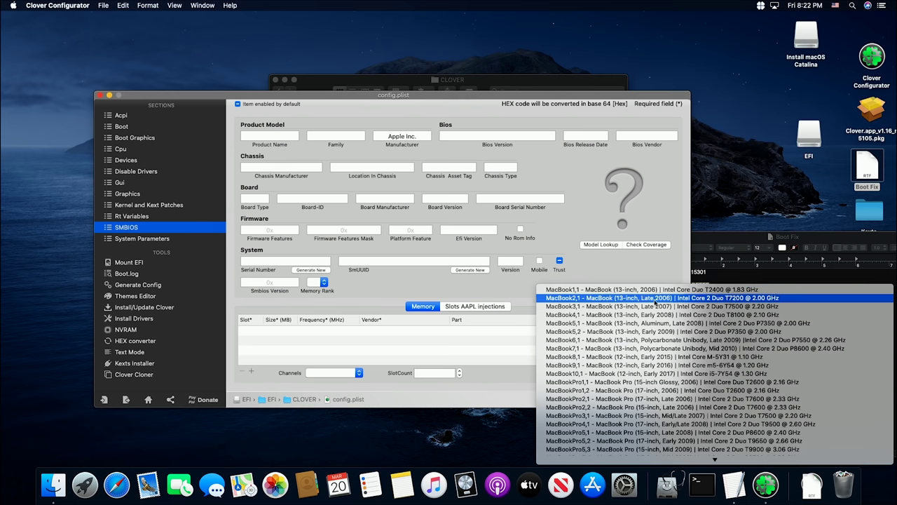
scroll(652, 315, down, 10)
scroll(631, 329, up, 5)
scroll(631, 328, down, 3)
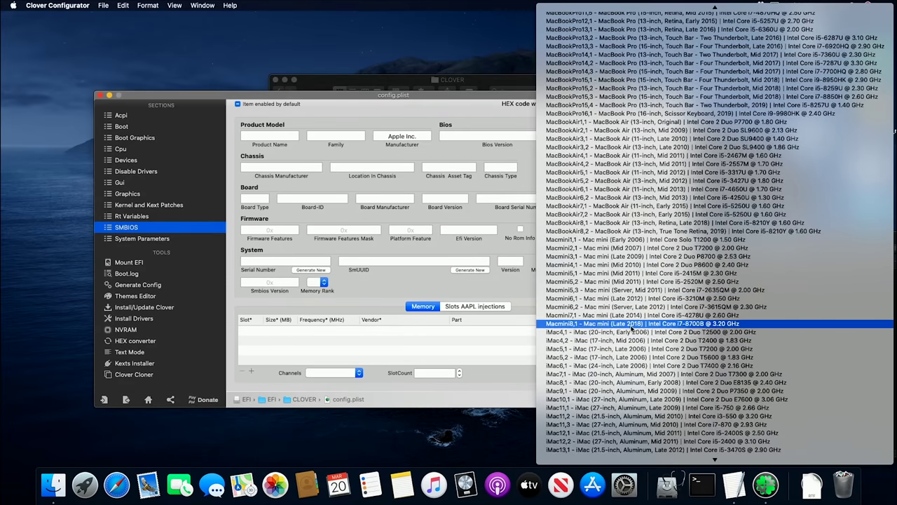
click(560, 327)
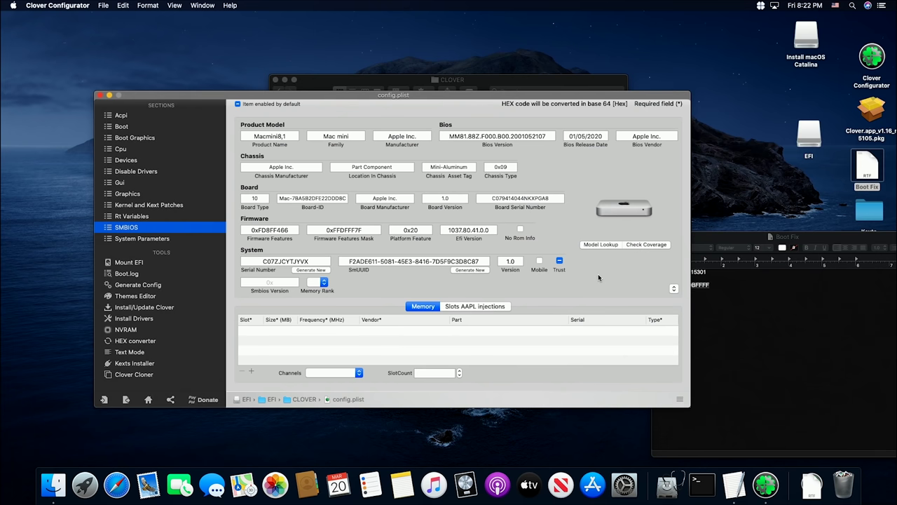
click(126, 400)
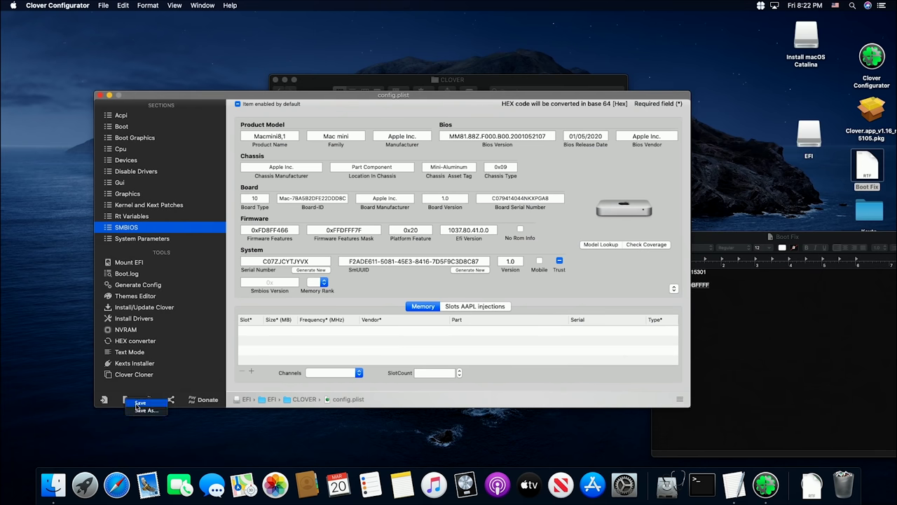
click(138, 404)
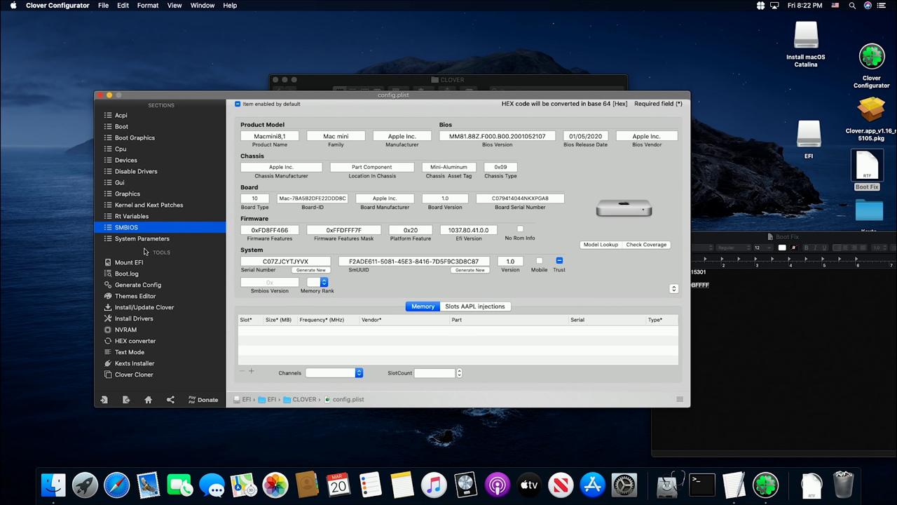
- Close the Boot Fix document and set the OS version in the Kexts Installer to Other
click(138, 366)
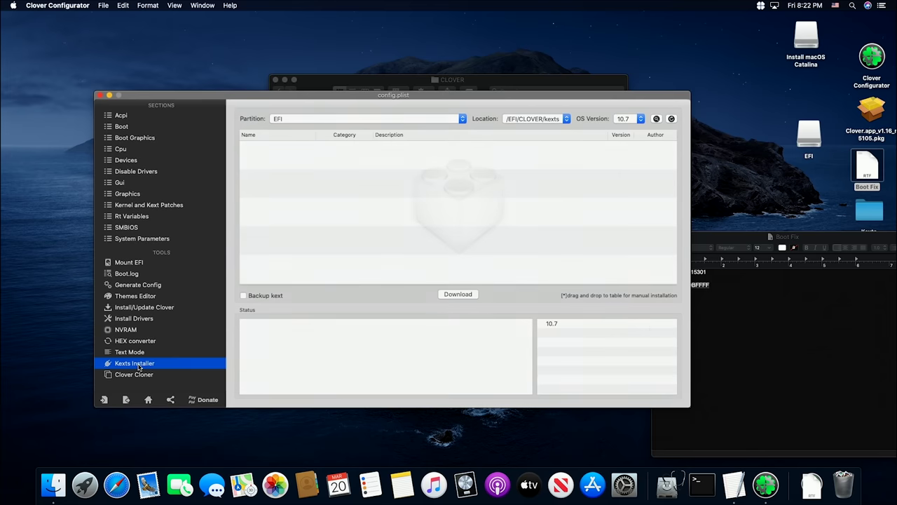
drag(469, 95, 441, 76)
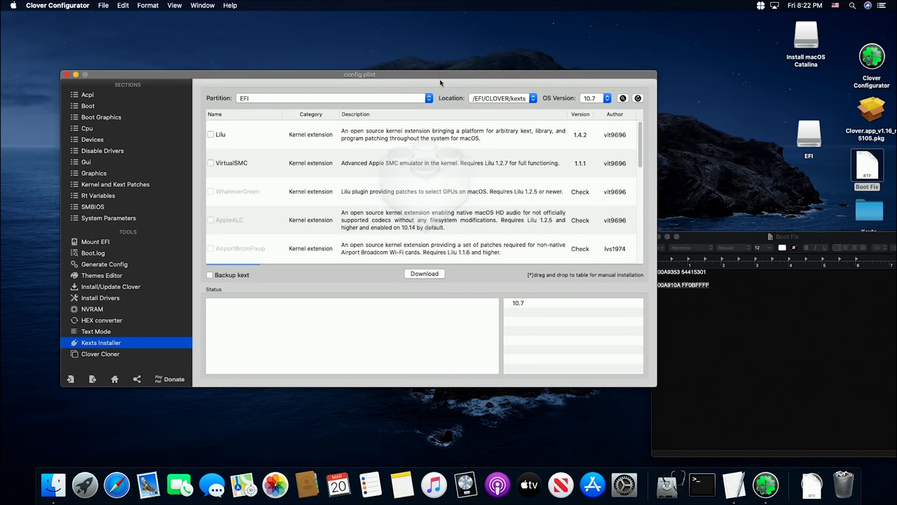
click(732, 238)
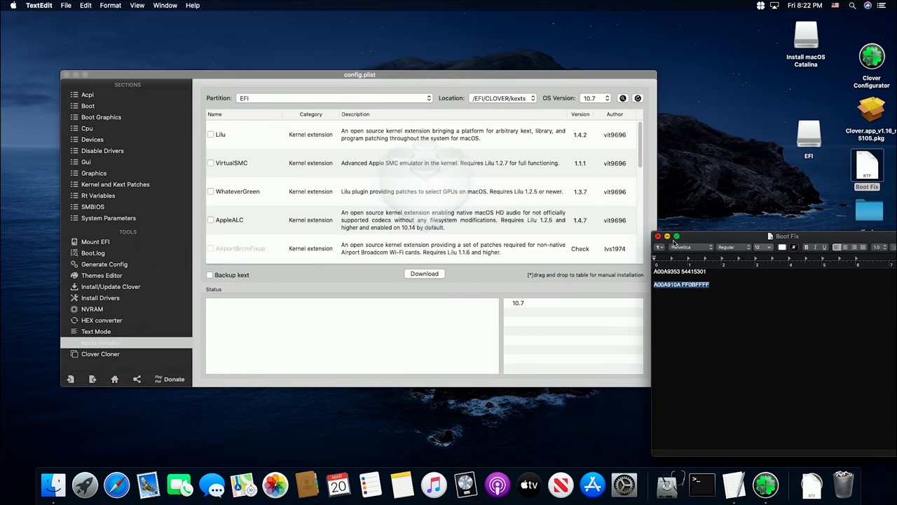
click(659, 238)
scroll(613, 115, down, 1)
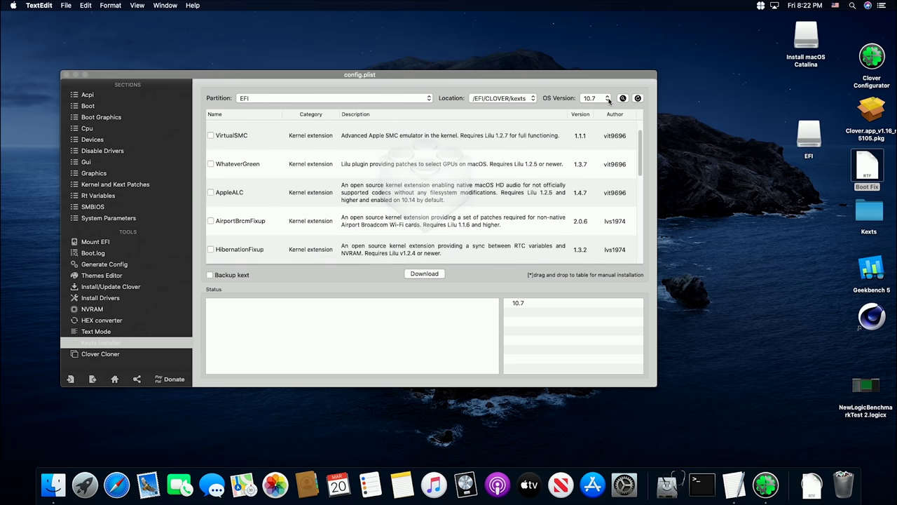
click(607, 99)
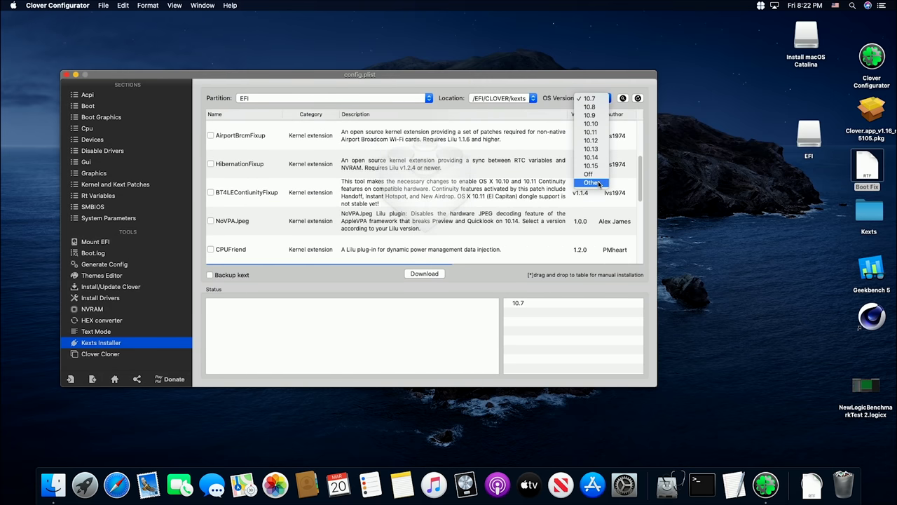
click(592, 183)
- Open the EFI/CLOVER/kexts/Other folder on the mounted EFI volume
double_click(809, 138)
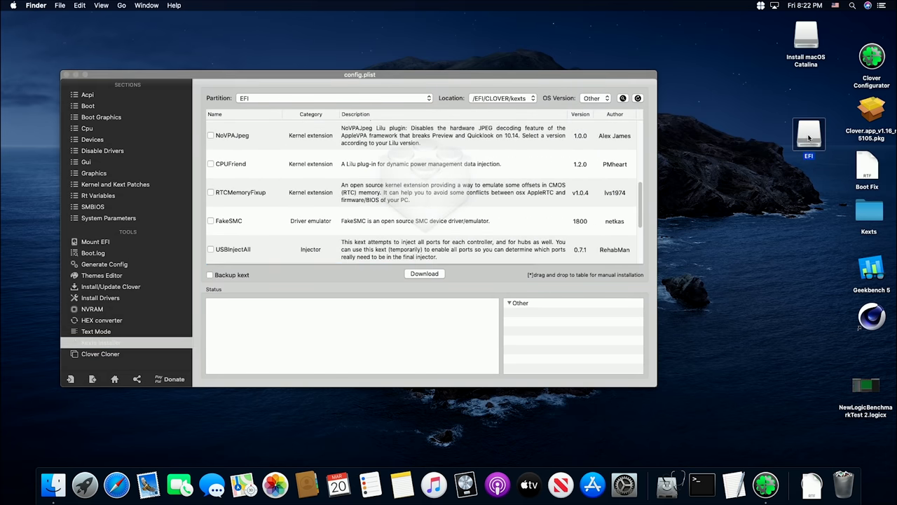
drag(714, 154, 740, 259)
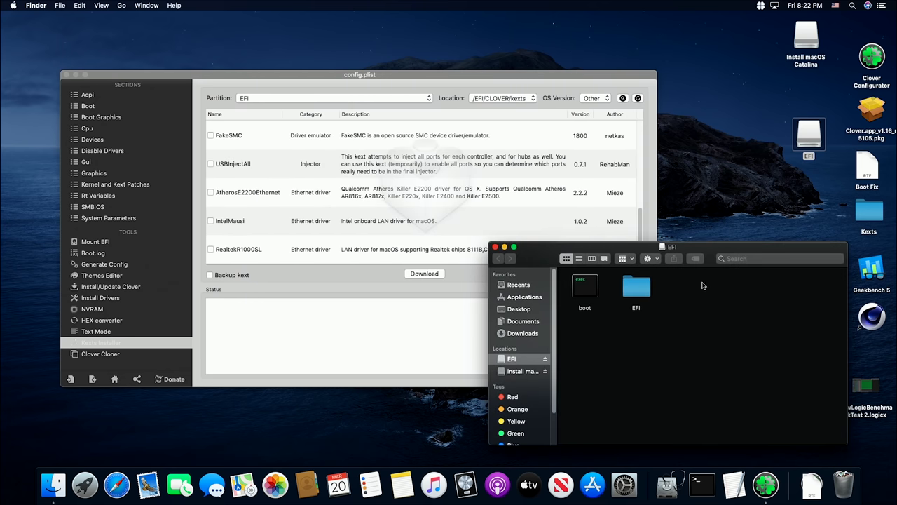
double_click(645, 285)
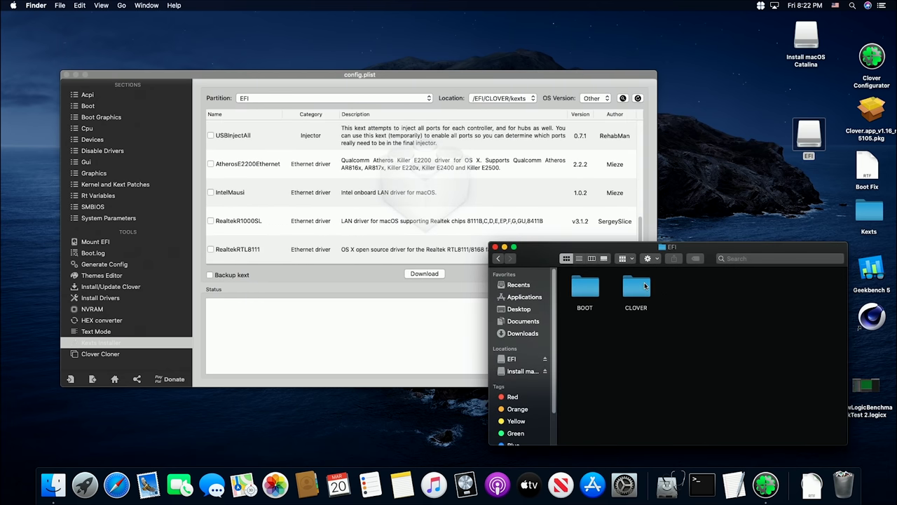
double_click(645, 285)
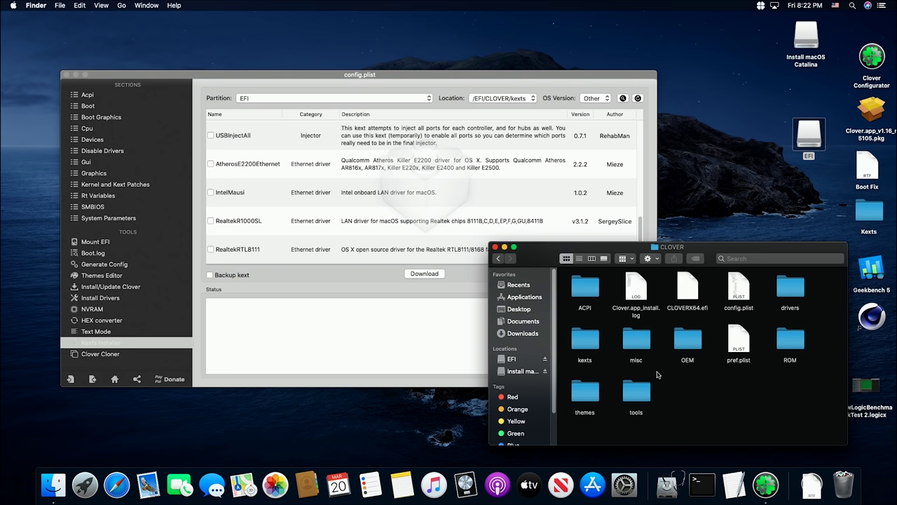
double_click(585, 342)
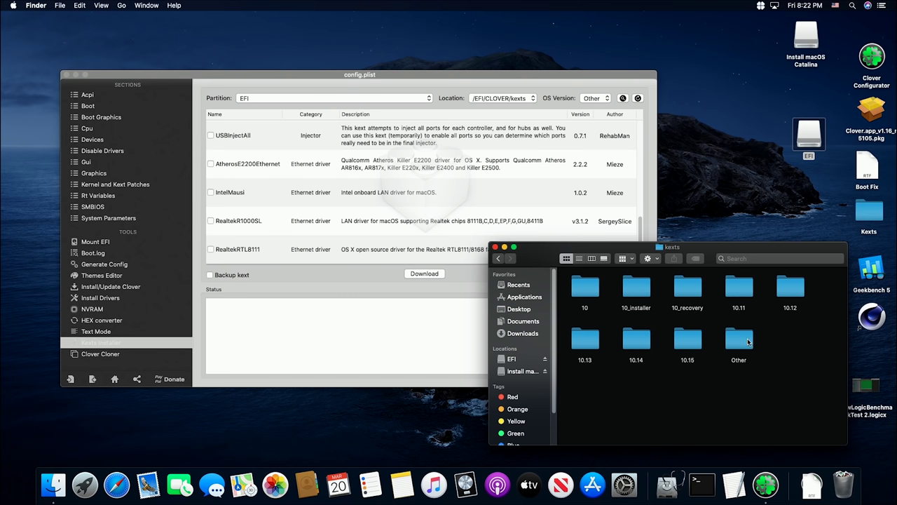
double_click(740, 342)
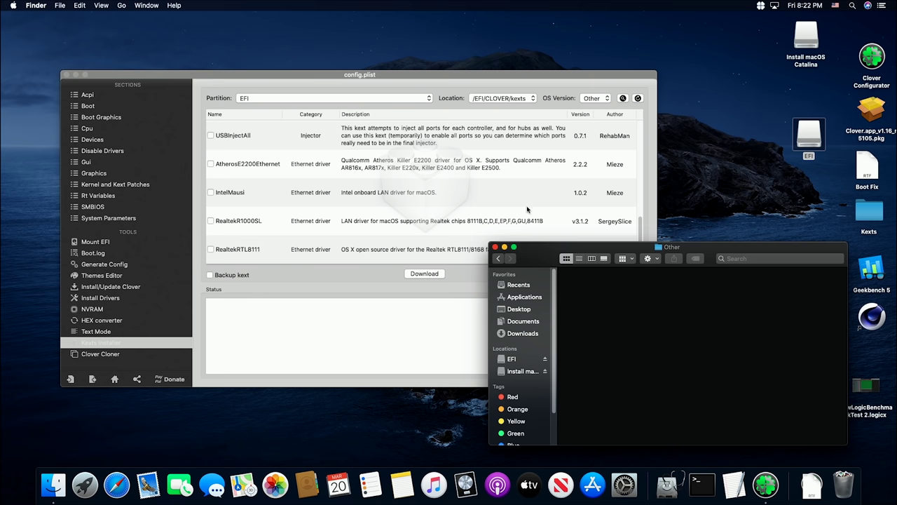
- Select Lilu, VirtualSMC, WhateverGreen, AppleALC, USBInjectAll and IntelMausi in the Kexts Installer
click(488, 73)
scroll(323, 145, up, 10)
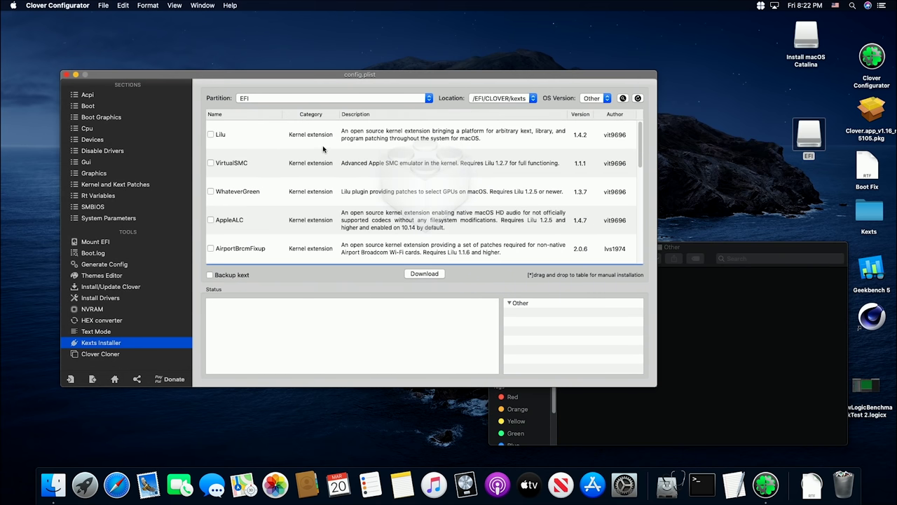
scroll(295, 150, down, 2)
scroll(295, 153, up, 2)
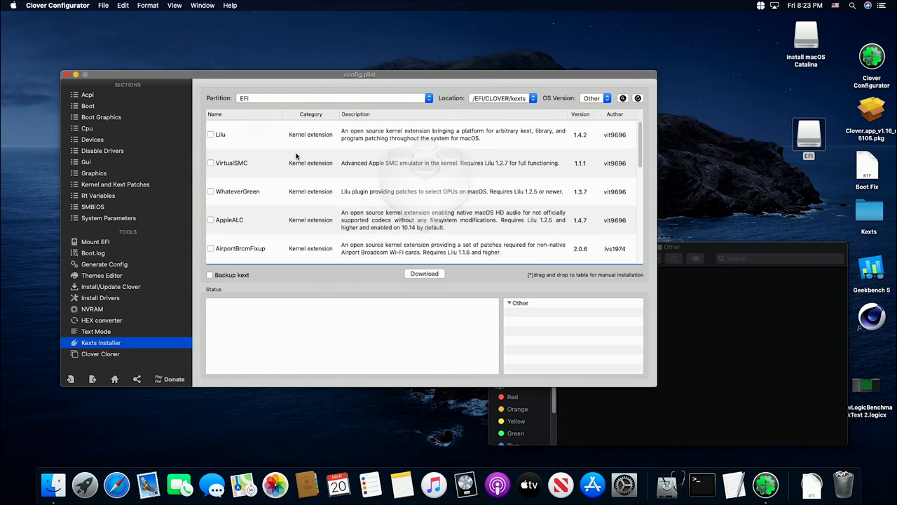
click(210, 134)
click(228, 164)
click(241, 194)
scroll(291, 219, down, 4)
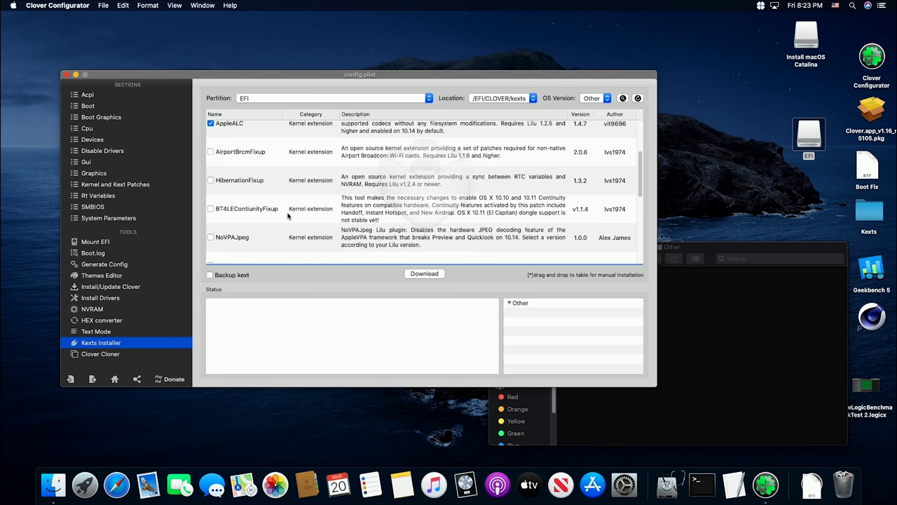
scroll(287, 216, down, 5)
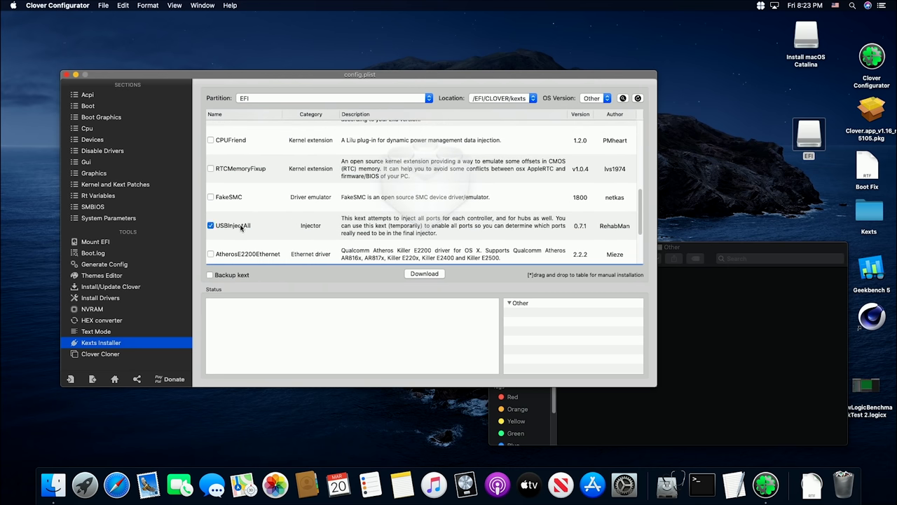
scroll(269, 225, down, 2)
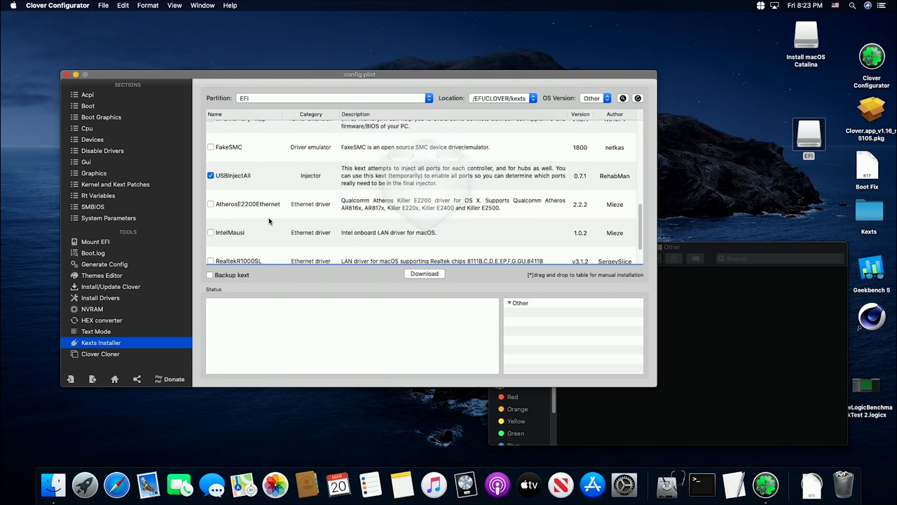
click(230, 232)
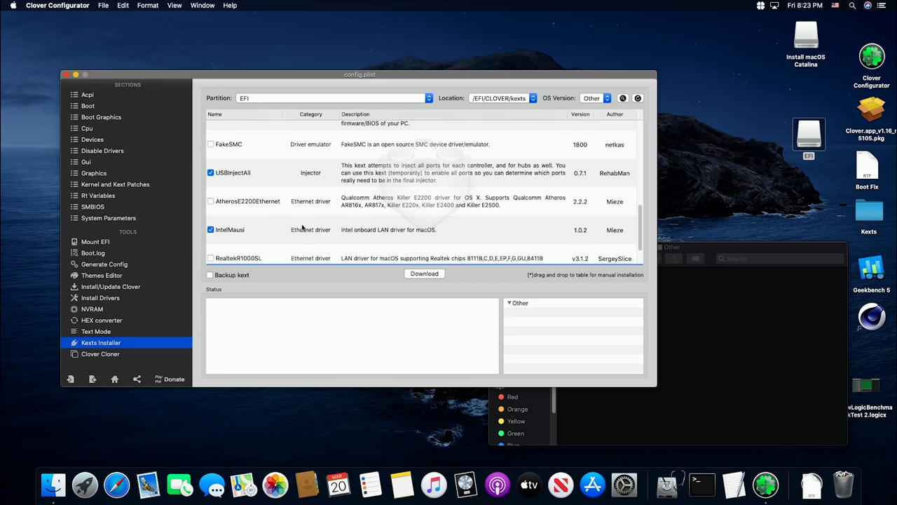
- Download the selected kexts to the Other folder and install VirtualSMC without any add-ons
click(420, 275)
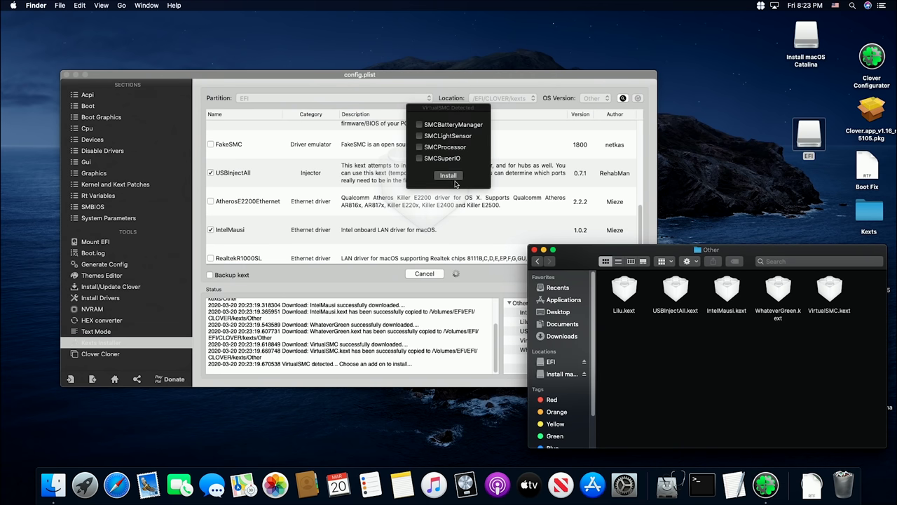
click(448, 175)
drag(490, 84, 465, 14)
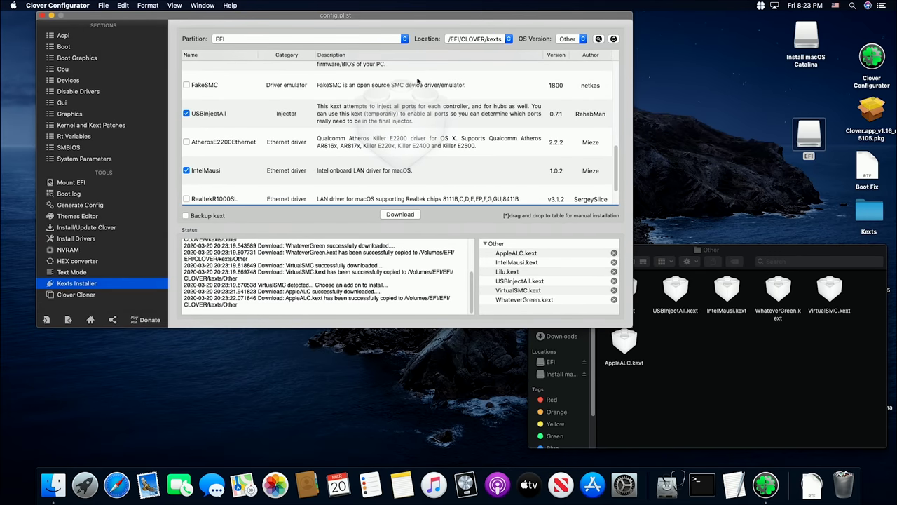
- Copy FakePCIID_Intel_HDMI_Audio.kext and FakePCIID.kext from the desktop Kexts folder into the Other folder, then close the Kexts folder
drag(757, 254, 609, 214)
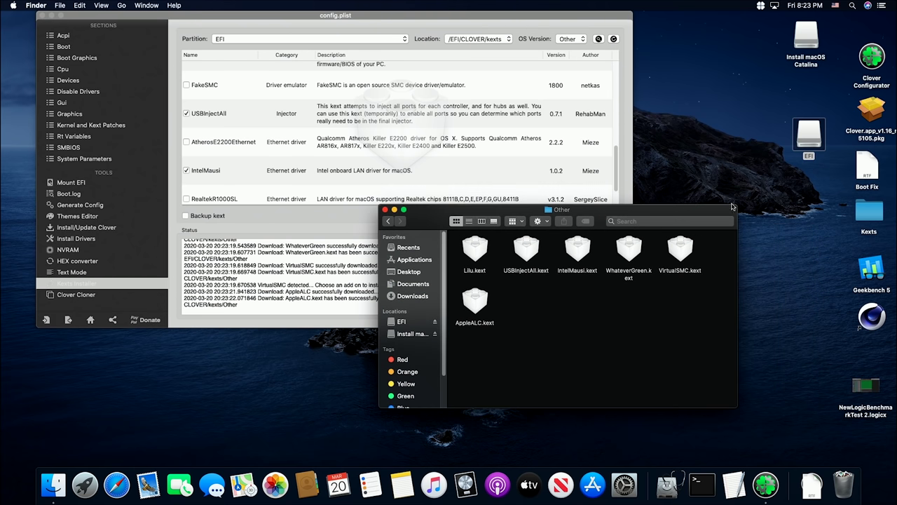
double_click(880, 212)
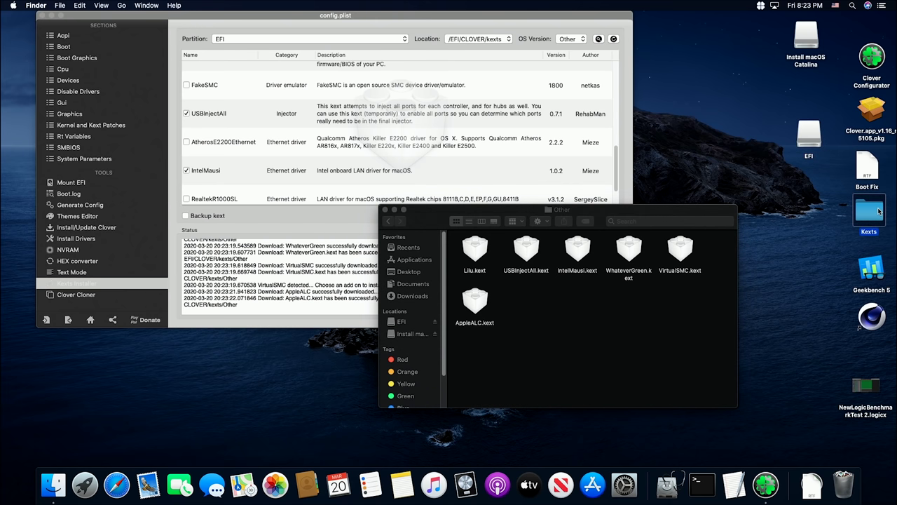
drag(659, 214, 742, 65)
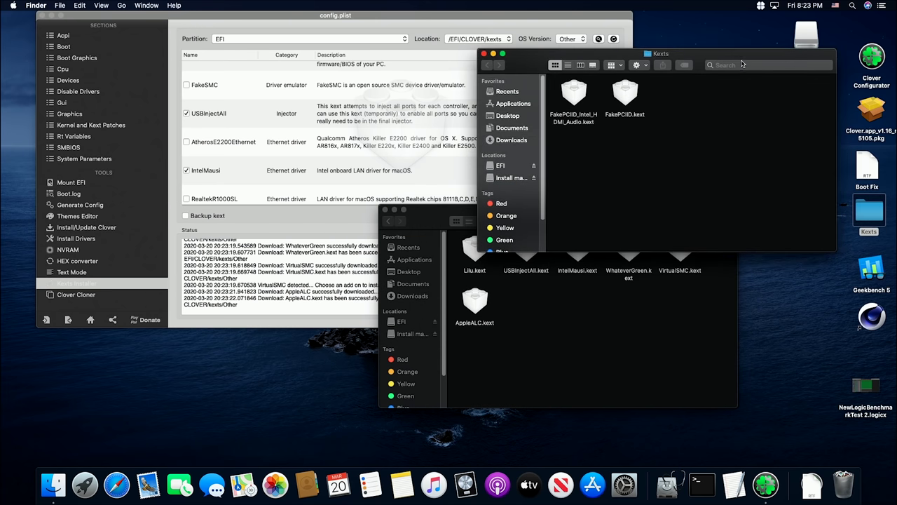
drag(669, 136, 566, 295)
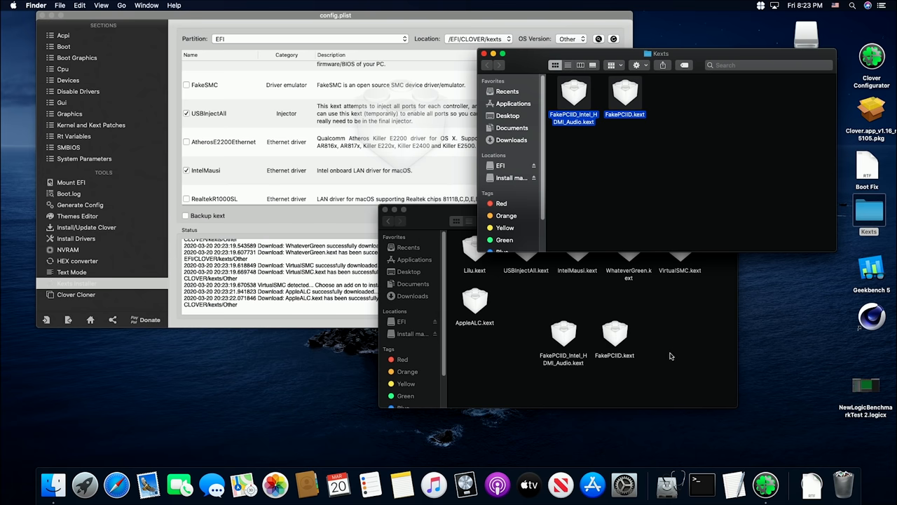
click(483, 54)
drag(631, 210, 663, 192)
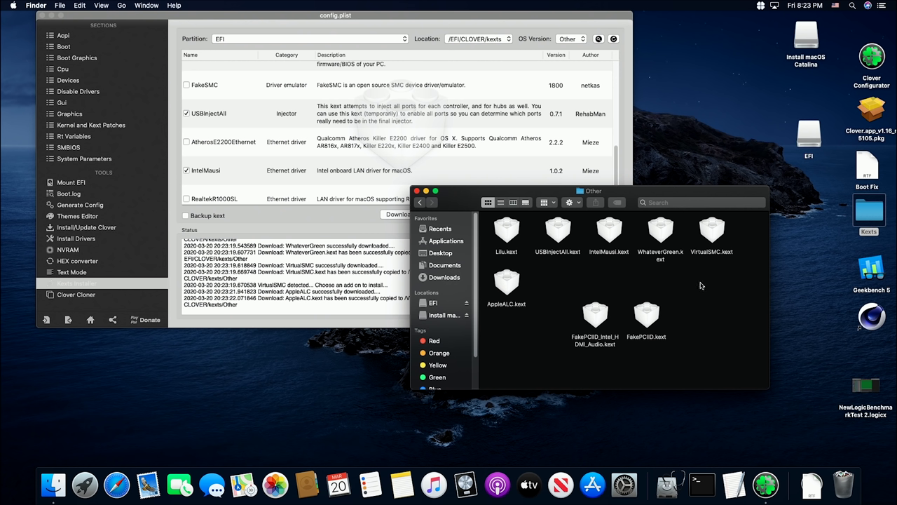
- Go back to the CLOVER folder and open its ACPI/patched subfolder
click(419, 202)
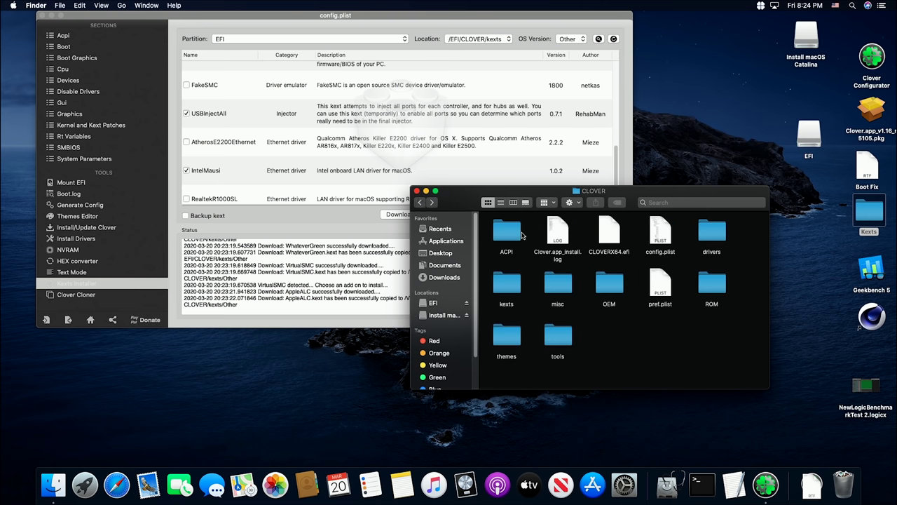
double_click(512, 231)
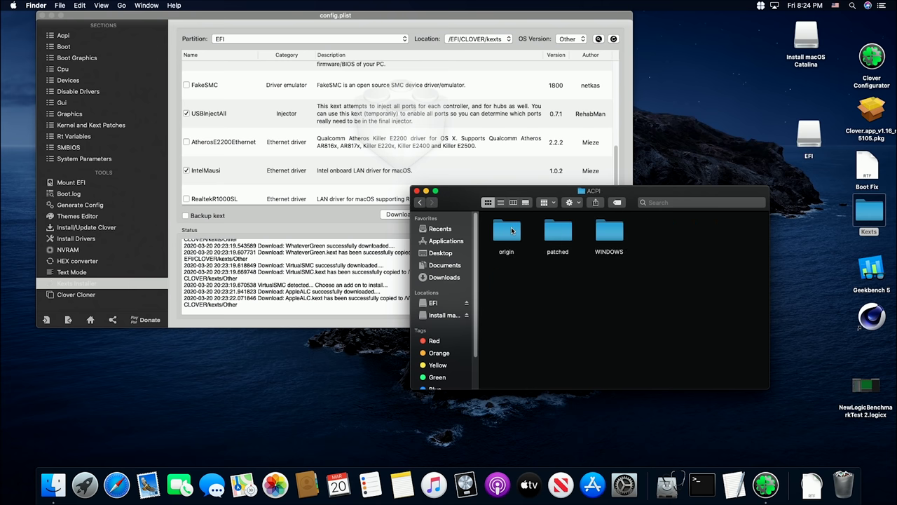
double_click(568, 233)
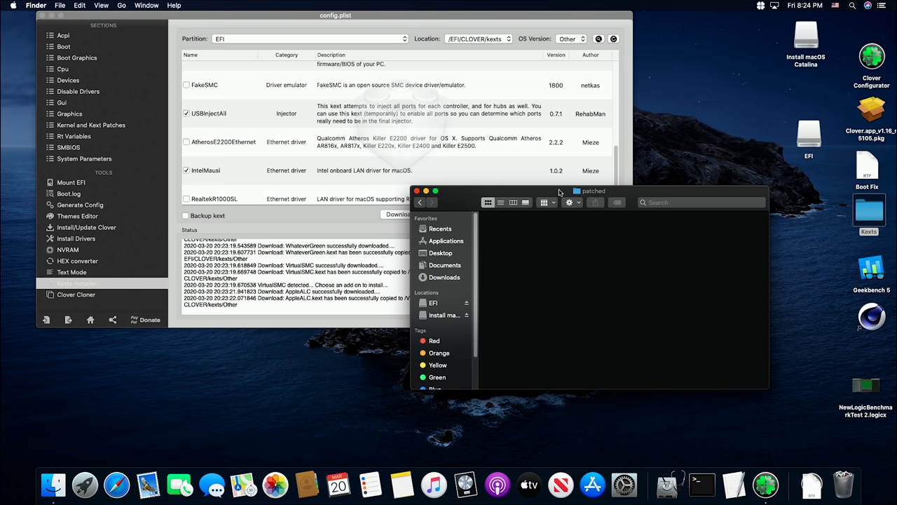
drag(560, 192, 453, 160)
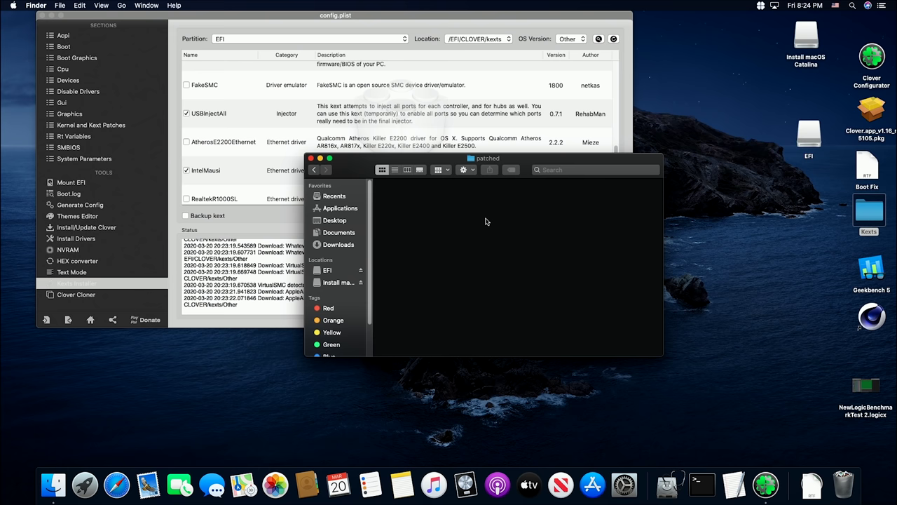
- Copy SSDT-AWAC and SSDT-EC from the desktop SSDT'S folder into the patched folder
click(826, 228)
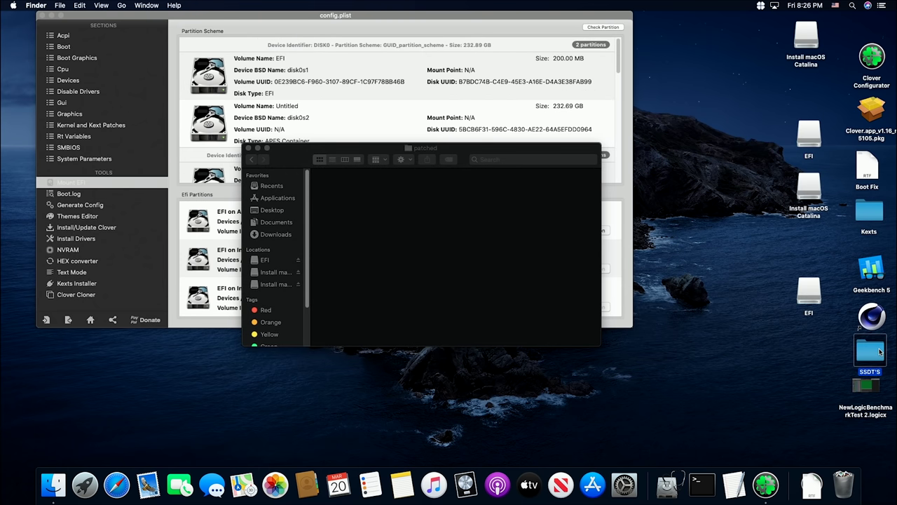
double_click(877, 350)
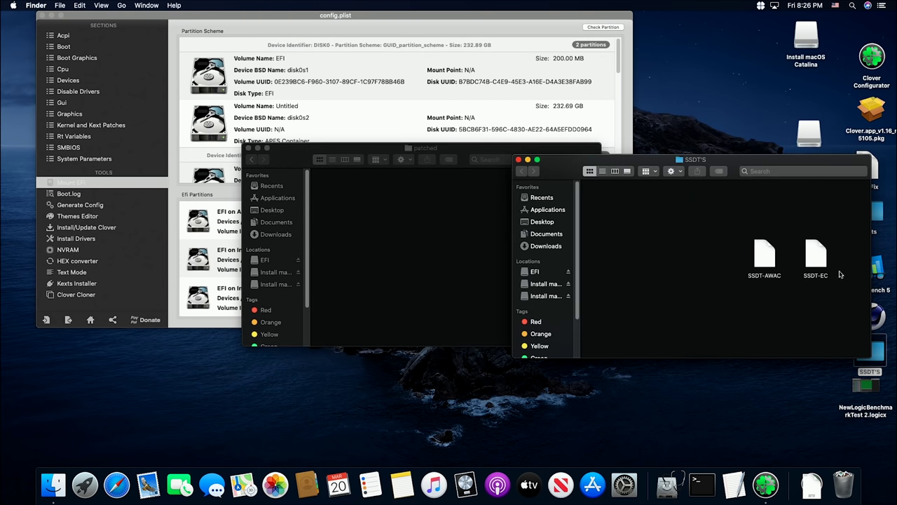
drag(846, 237, 731, 294)
drag(762, 265, 373, 230)
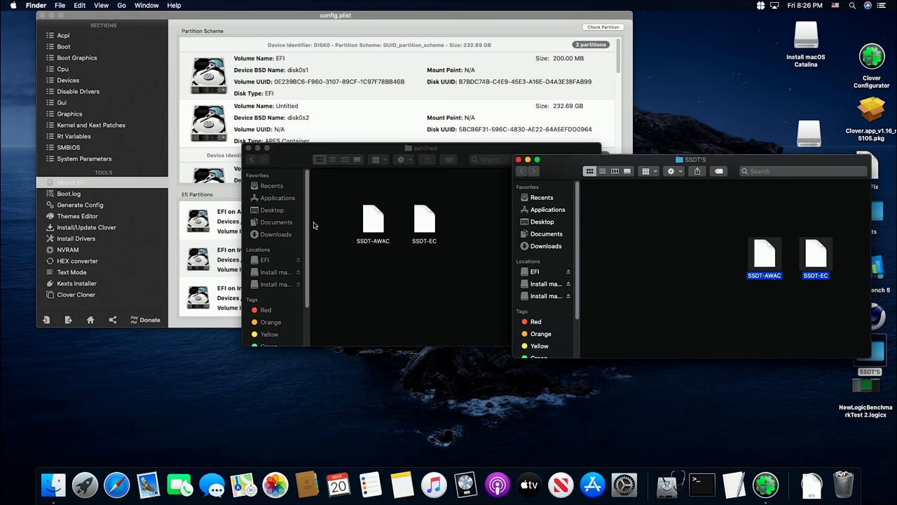
- Retrace the folder path from CLOVER through ACPI to patched to check where the SSDT files are
click(251, 160)
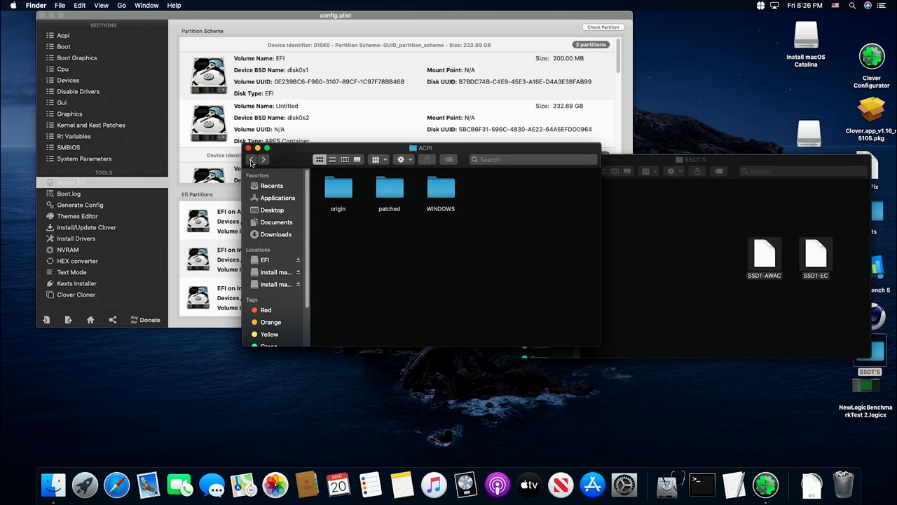
click(251, 160)
double_click(350, 197)
double_click(383, 196)
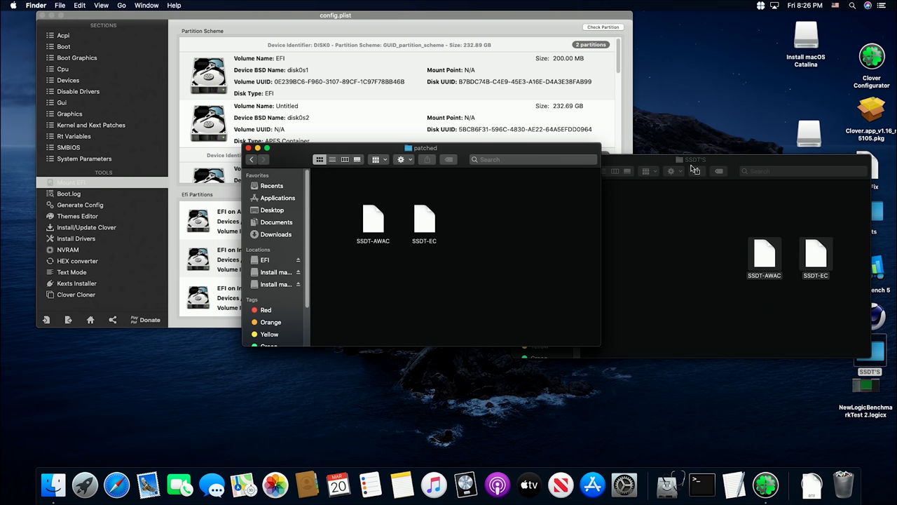
- Close the SSDT'S, patched and CLOVER folder windows
drag(698, 163, 715, 166)
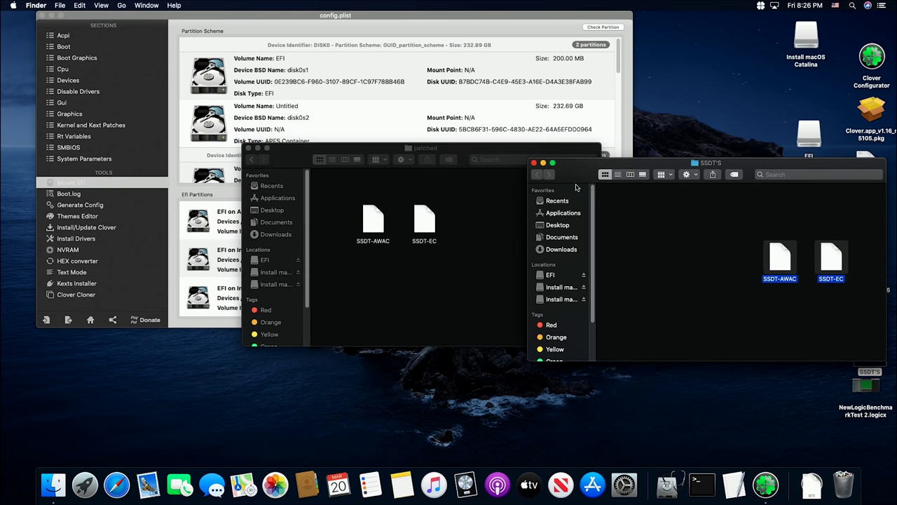
click(534, 163)
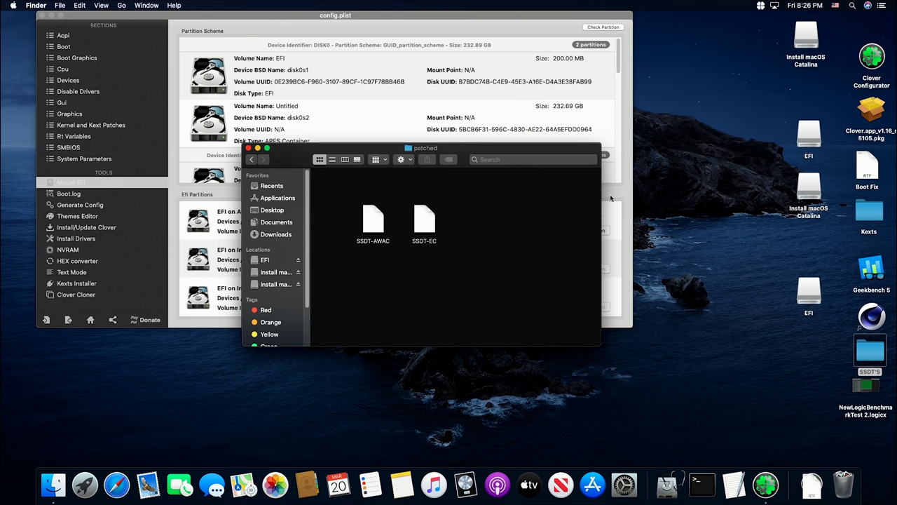
drag(533, 159, 649, 218)
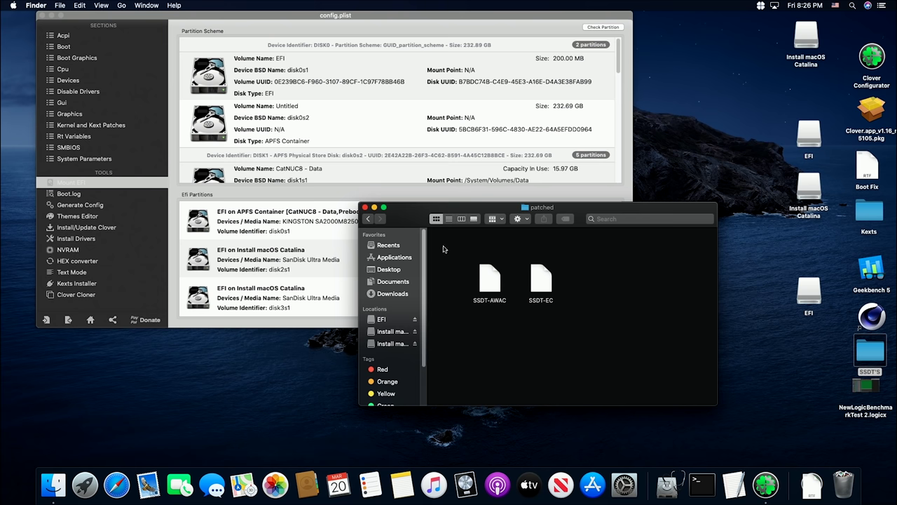
drag(424, 215, 469, 222)
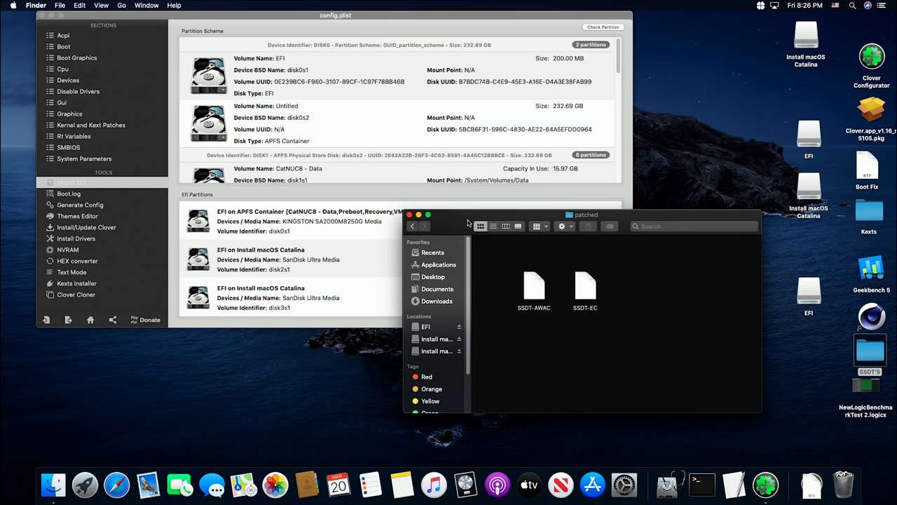
click(410, 215)
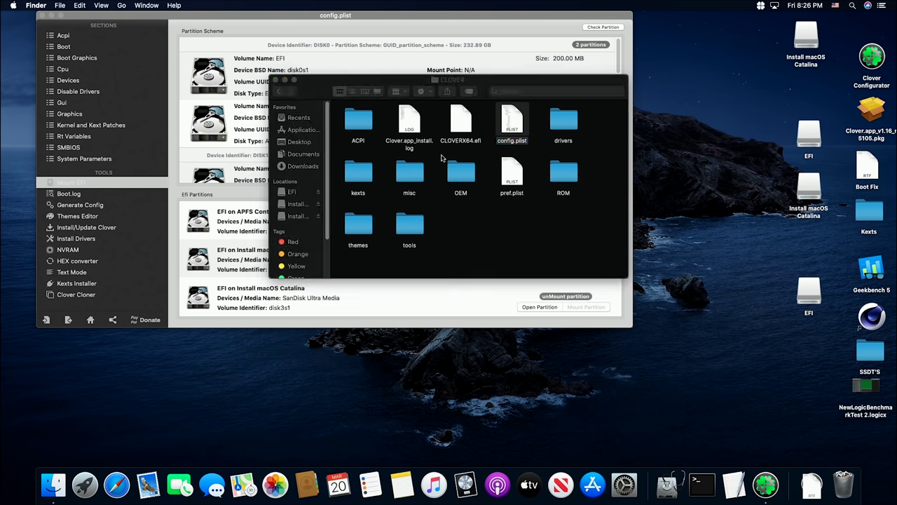
click(275, 82)
drag(453, 16, 543, 136)
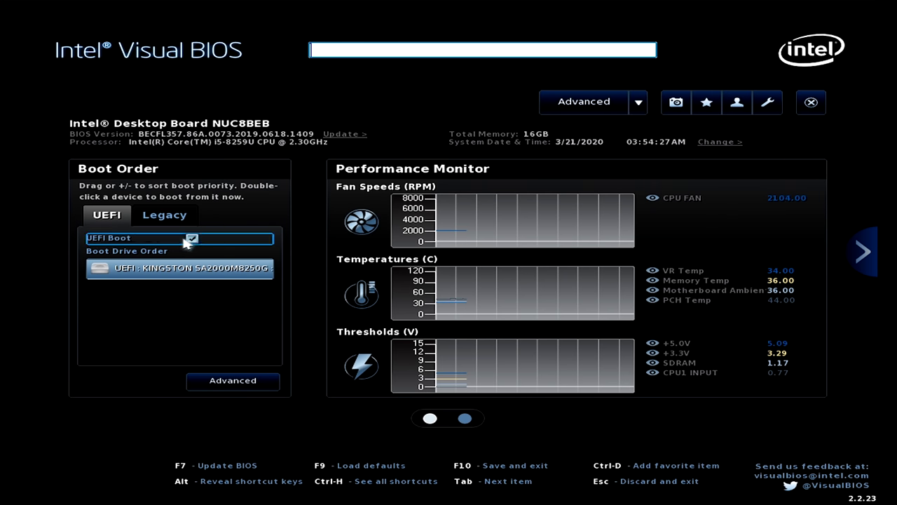
- Review the legacy boot order, then the advanced USB, SATA, video and onboard device settings in the BIOS
click(153, 213)
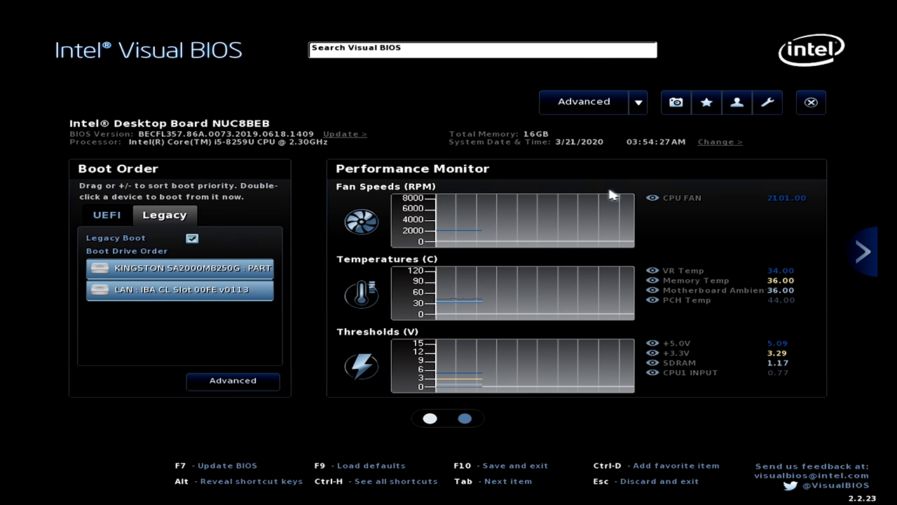
click(581, 101)
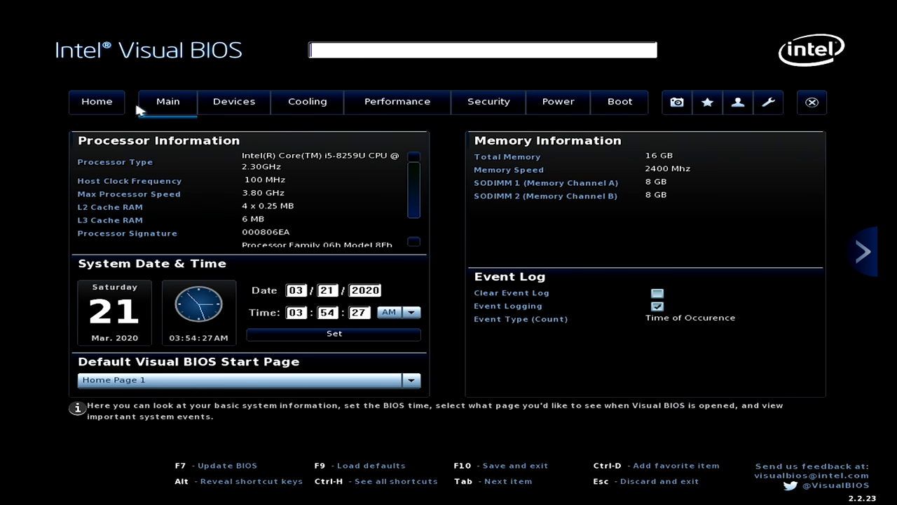
click(241, 104)
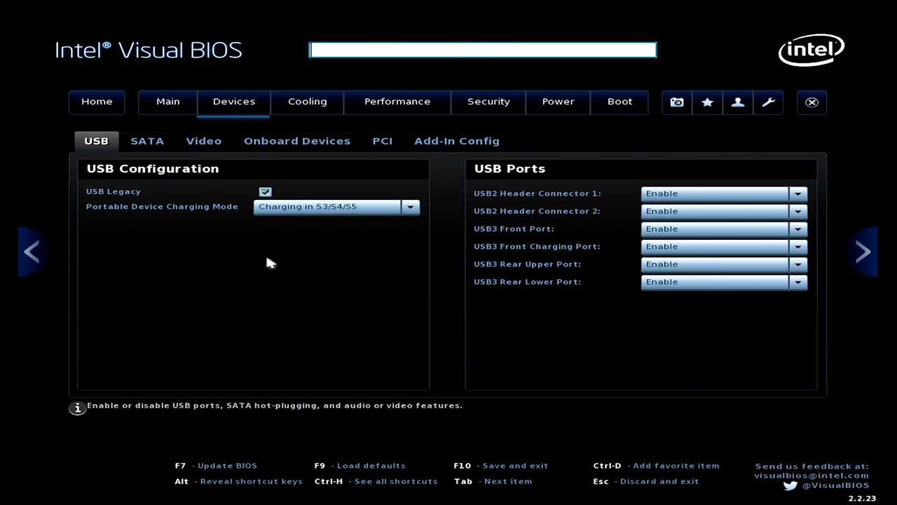
click(148, 144)
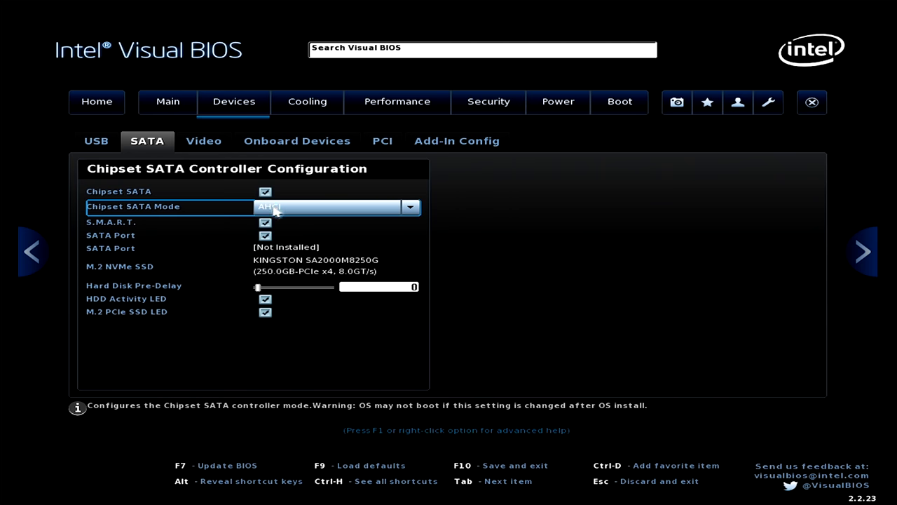
click(204, 143)
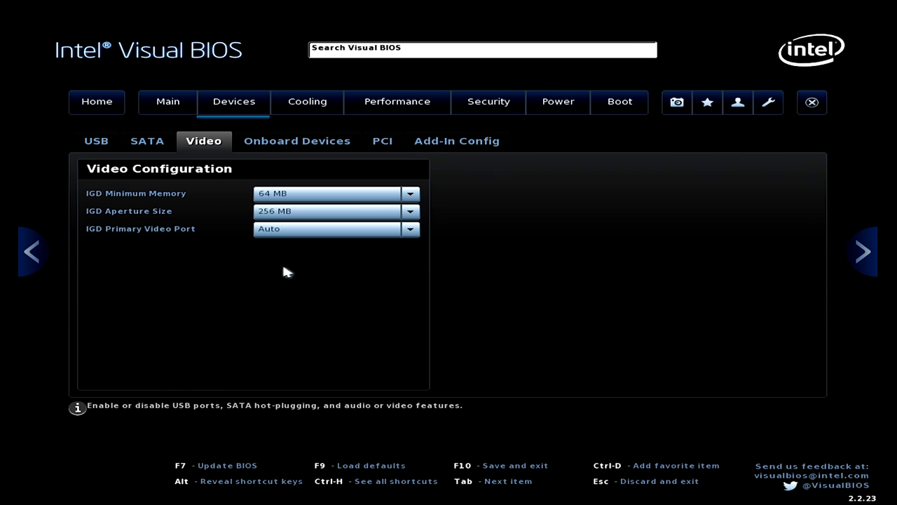
click(297, 143)
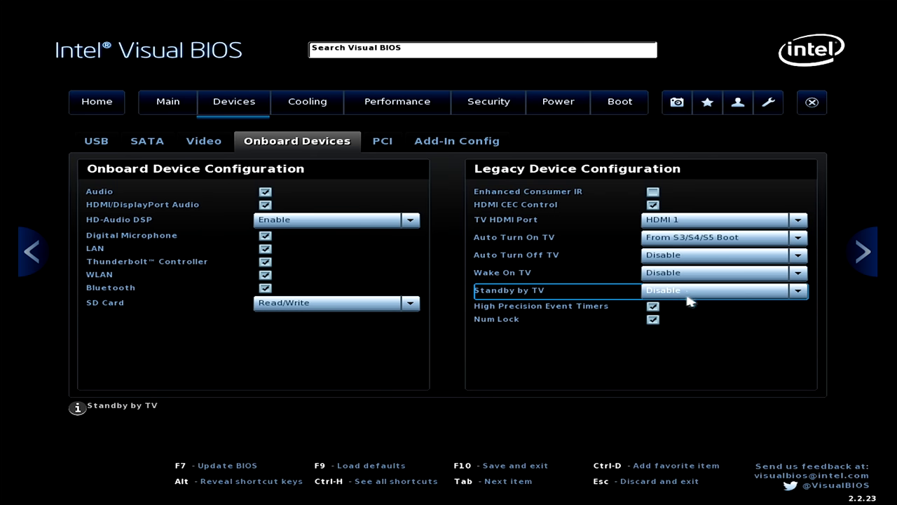
- Review the BIOS cooling, security and power settings
click(314, 109)
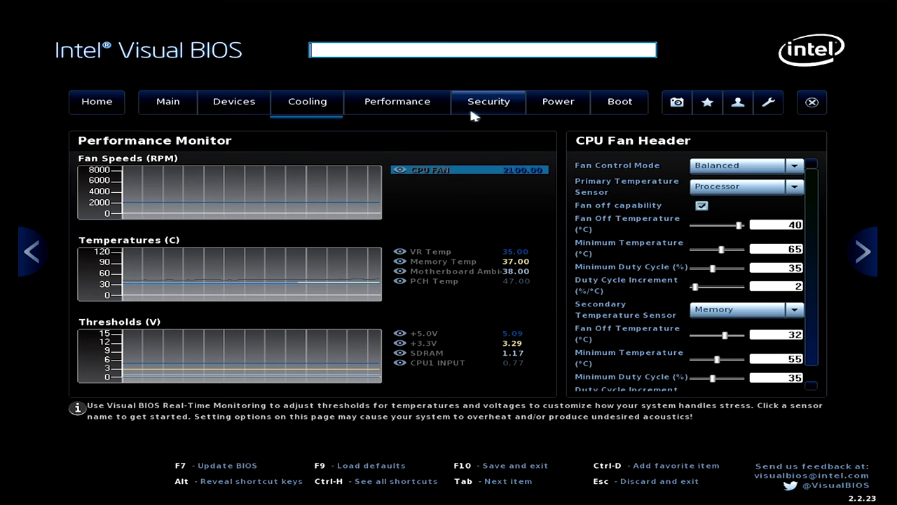
click(495, 112)
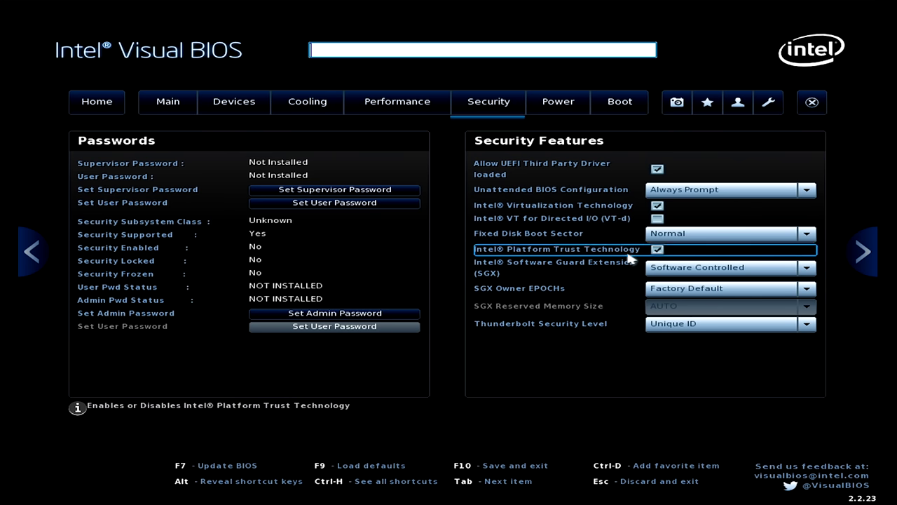
click(556, 97)
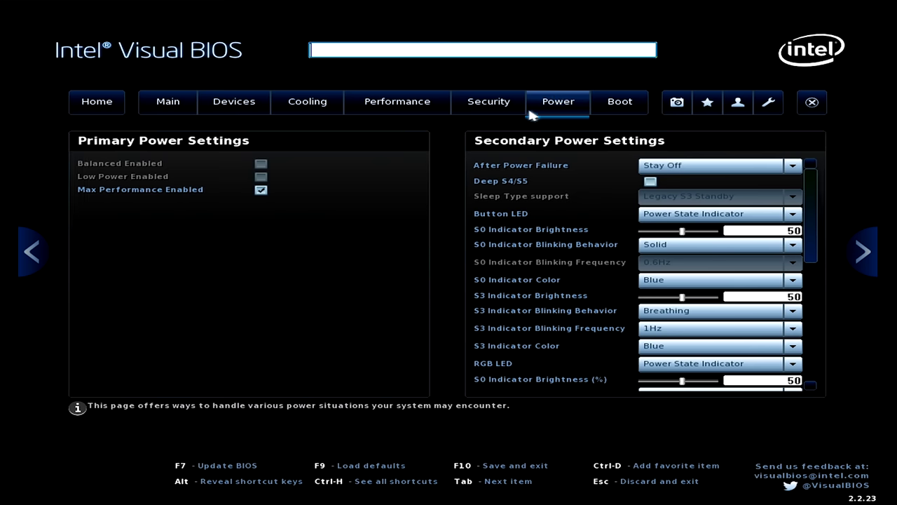
- Check the boot priority, boot configuration and Secure Boot settings, and exit Visual BIOS
click(619, 103)
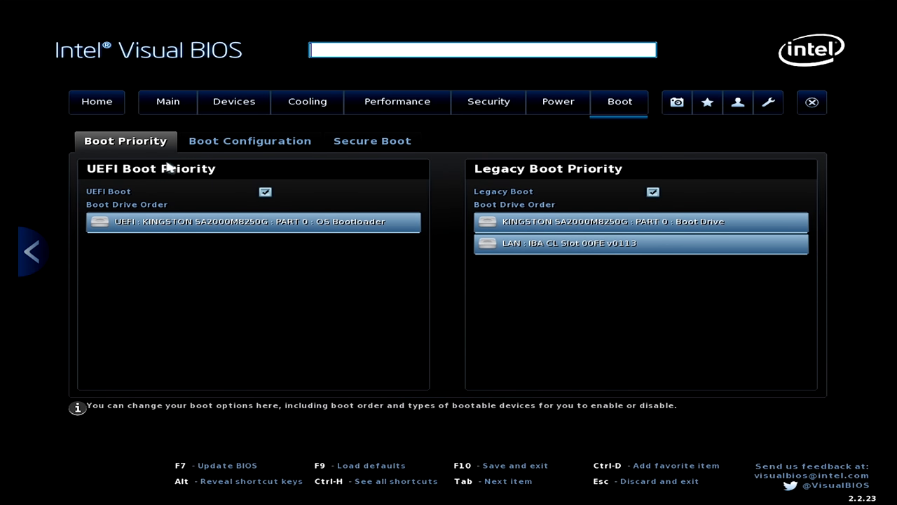
click(238, 144)
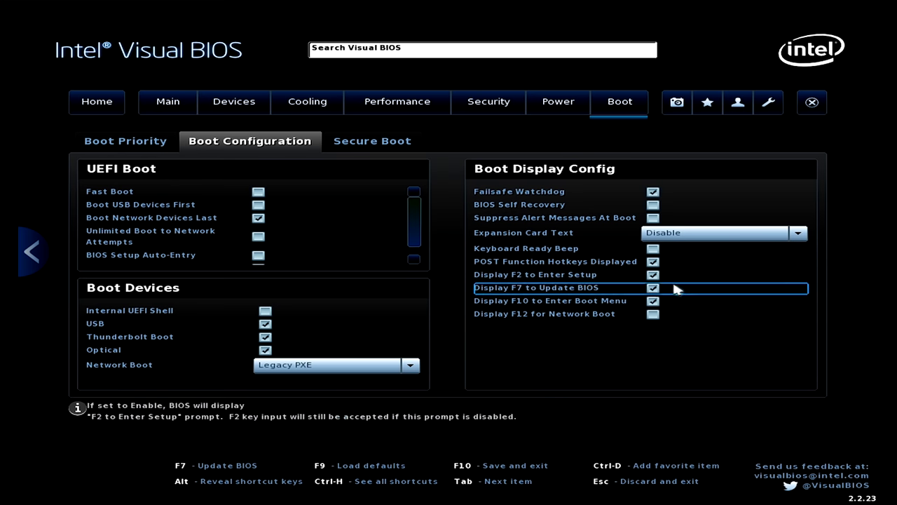
click(363, 142)
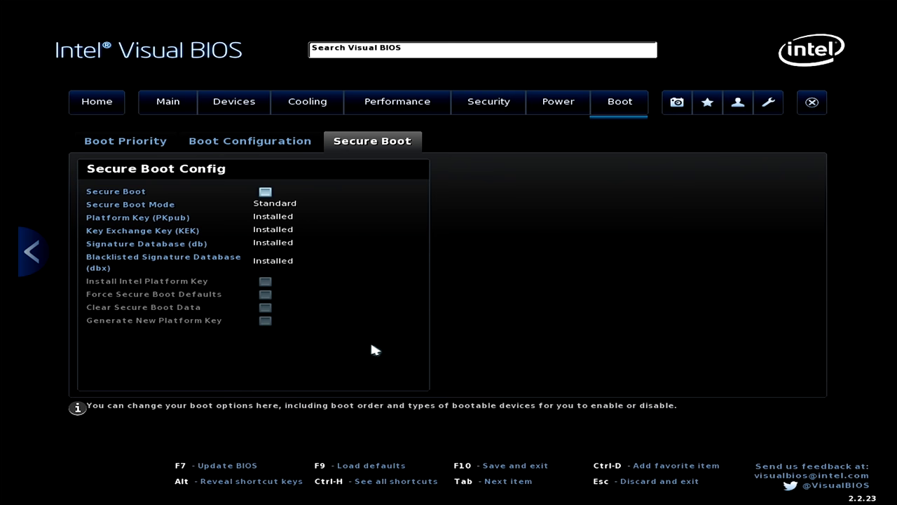
click(812, 102)
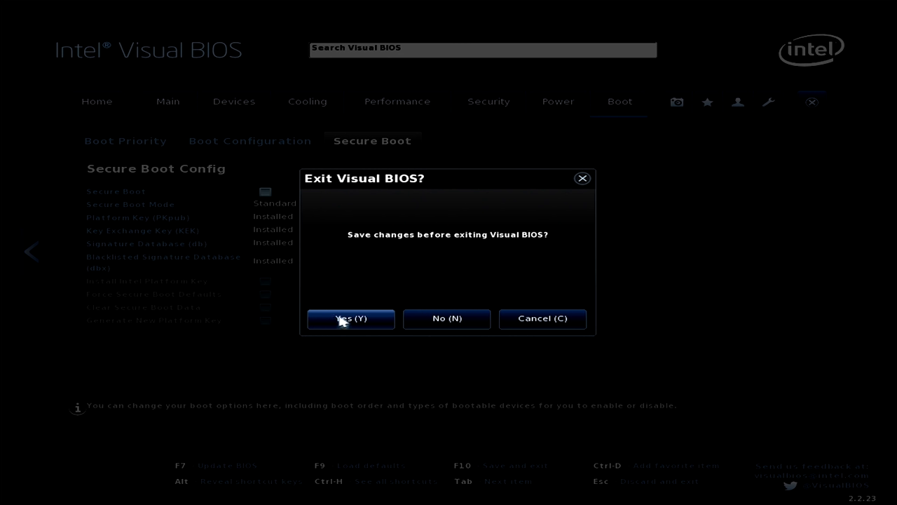
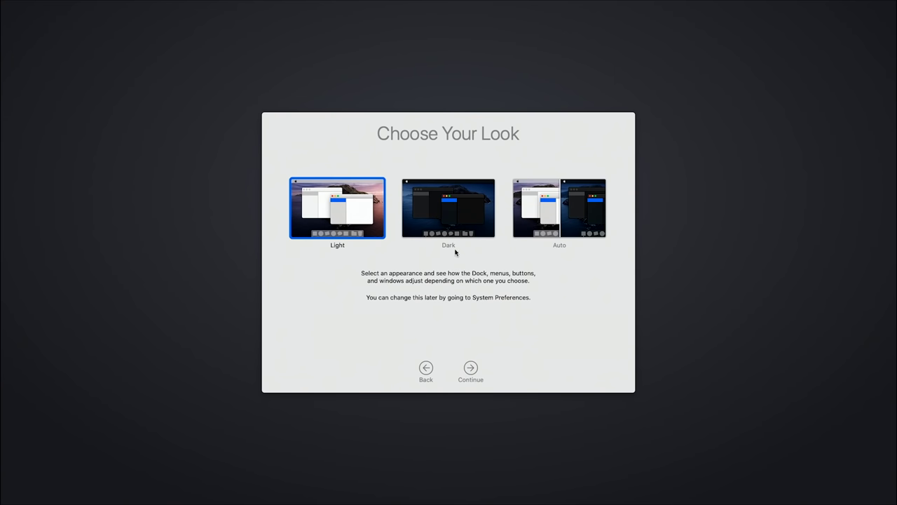
- Choose the Dark appearance in macOS setup and identify the keyboard in Keyboard Setup Assistant
click(443, 221)
click(472, 368)
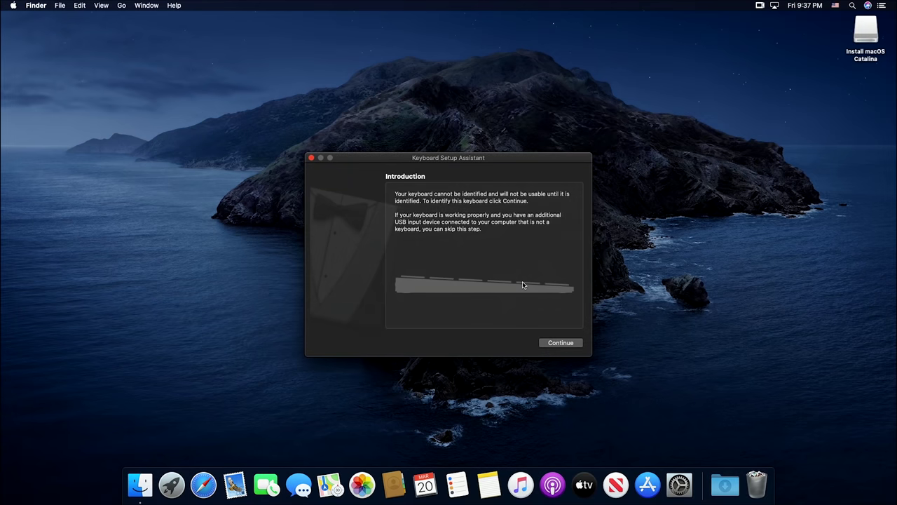
click(559, 345)
key(z)
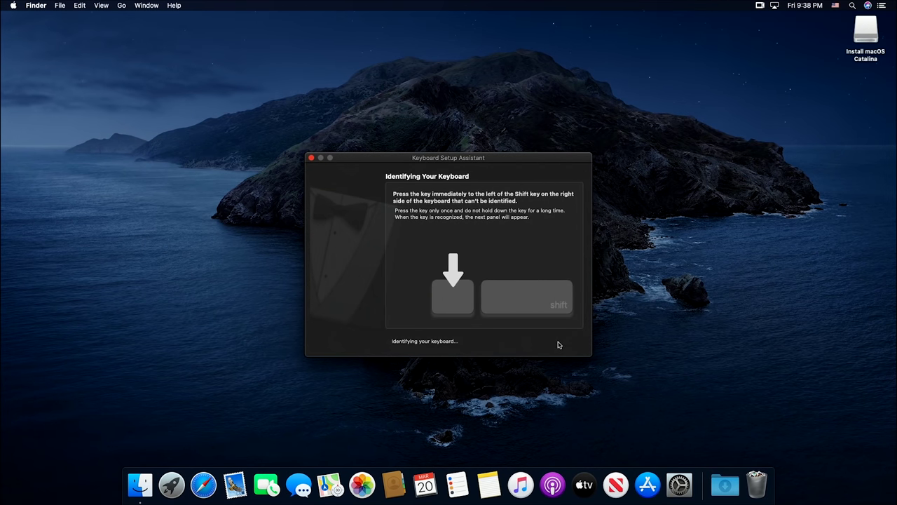
key(slash)
click(559, 344)
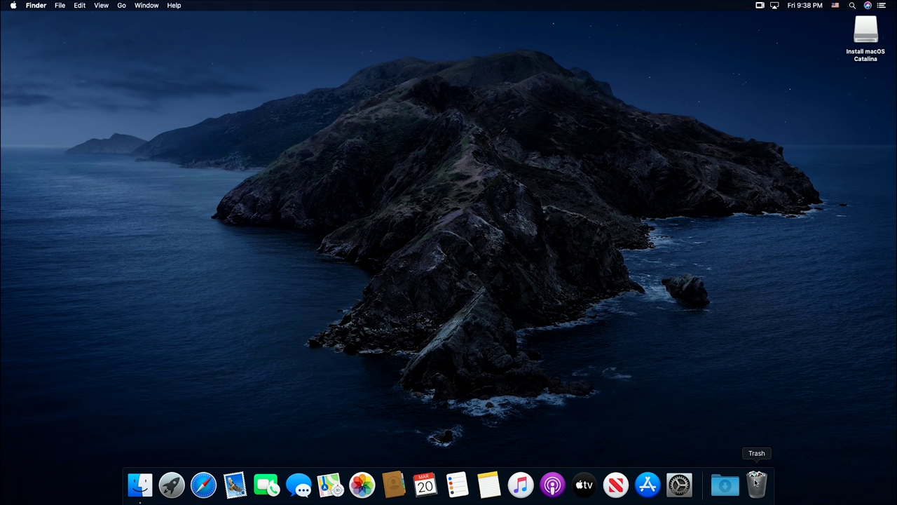
- View the system overview in About This Mac and close its window
click(12, 6)
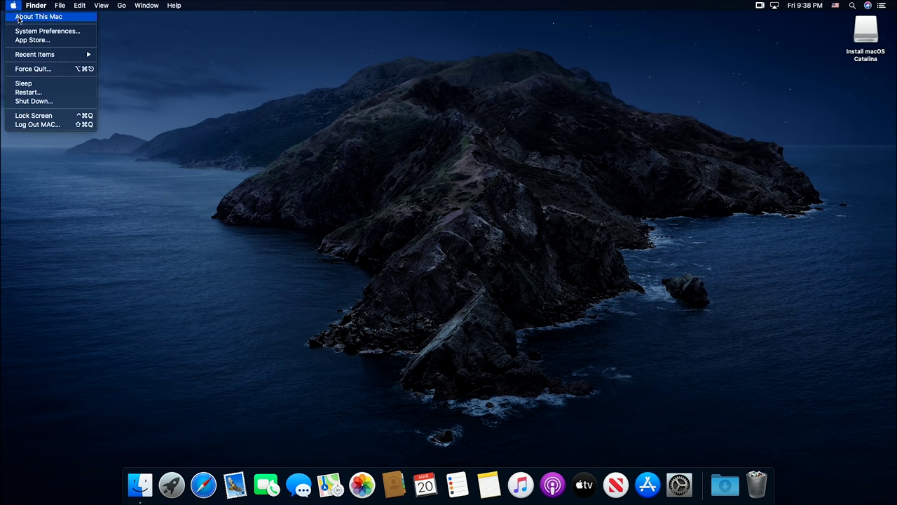
click(22, 18)
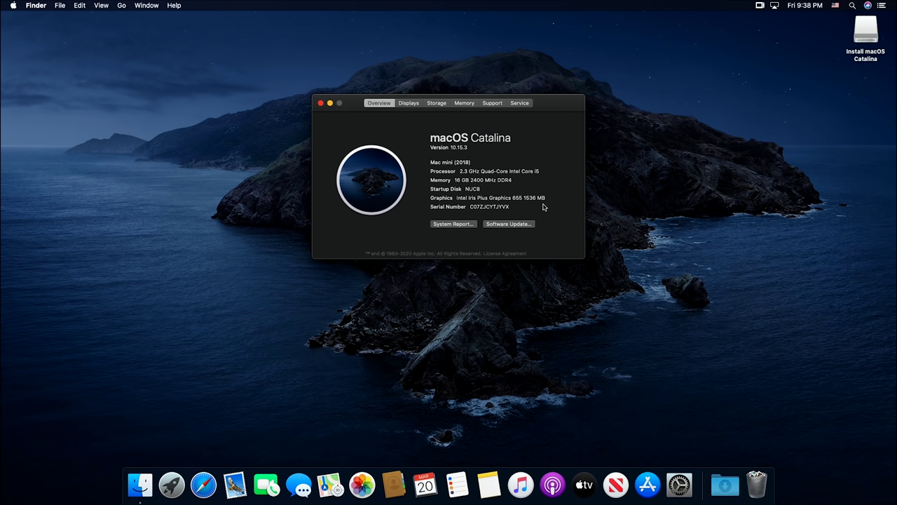
key(super+w)
- Open Google in Safari, search for "youtube" and go to the YouTube site
click(203, 484)
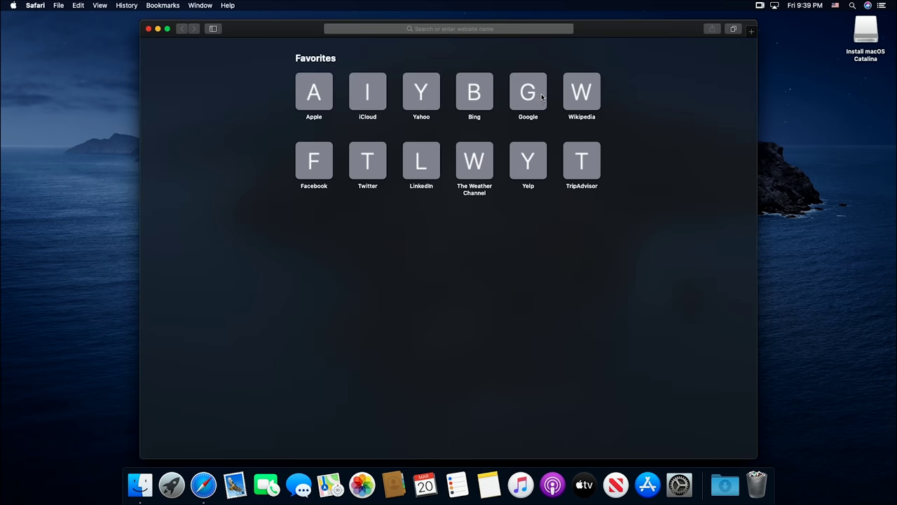
click(542, 97)
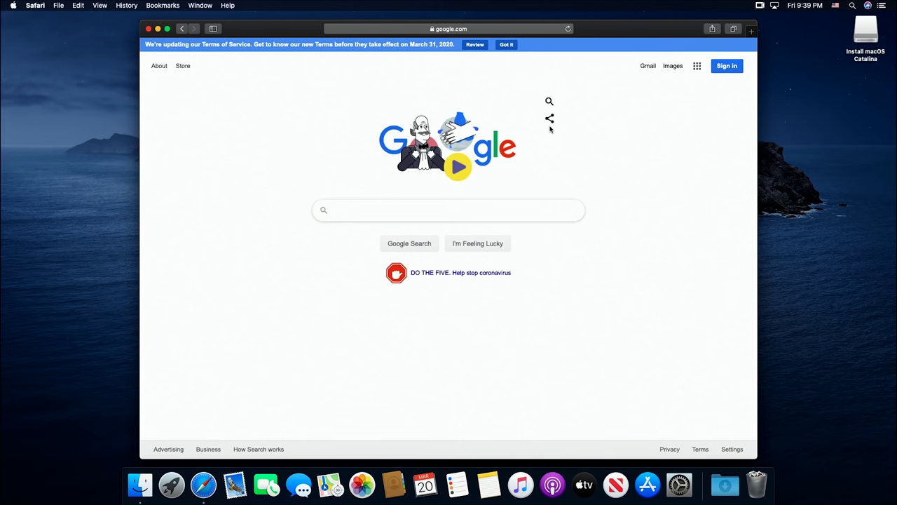
text(youtu)
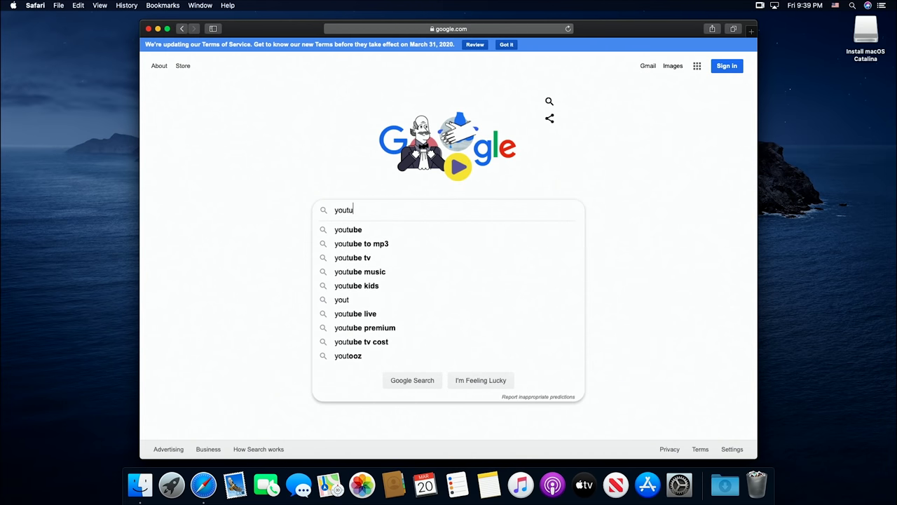
text(be)
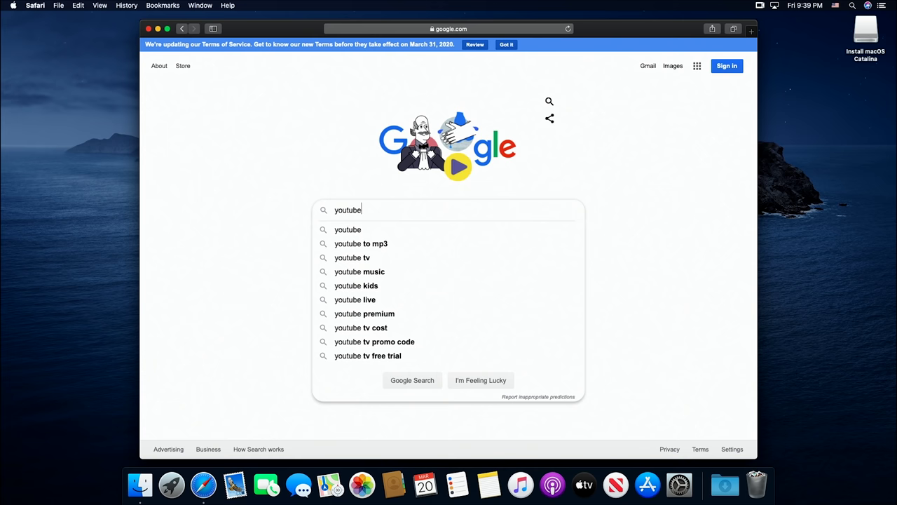
key(Return)
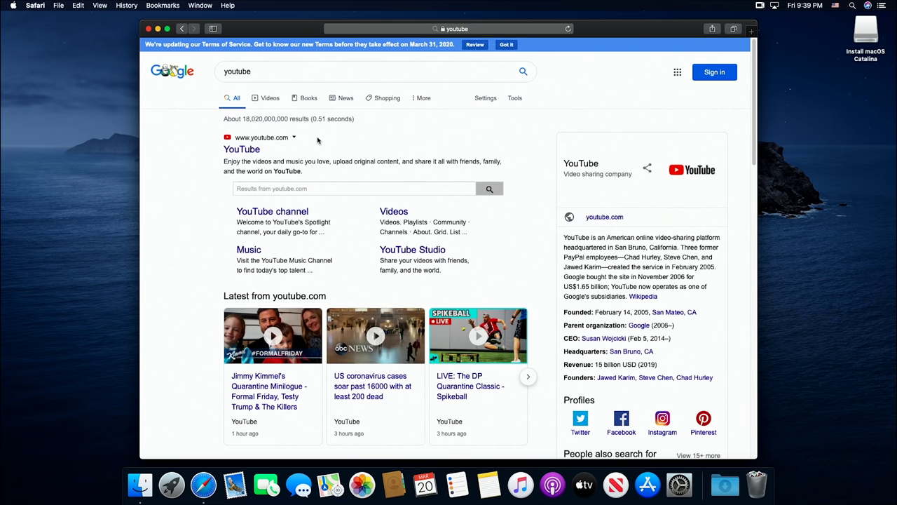
click(250, 149)
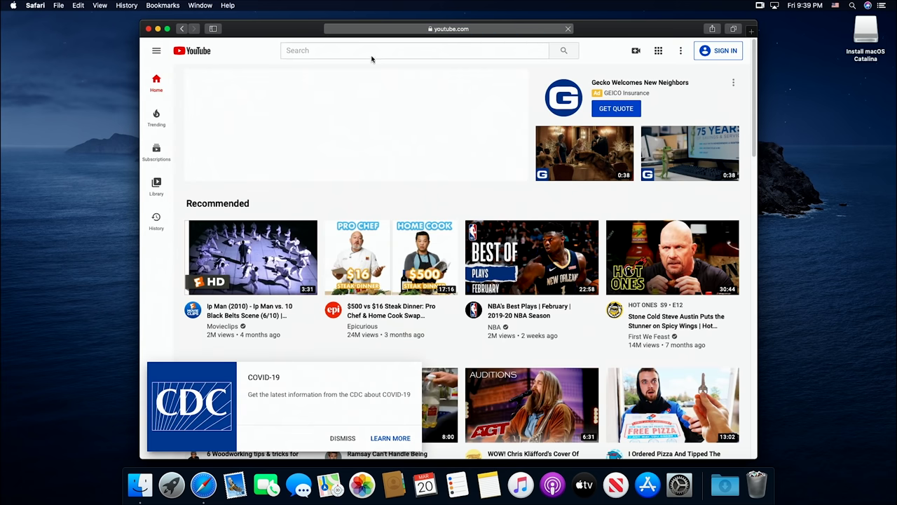
- Search YouTube for "technolli" and open the video OPENCORE CATALINA Z390 Gigabyte Designare Hackintosh Bootloader using a MAC
click(369, 51)
text(te)
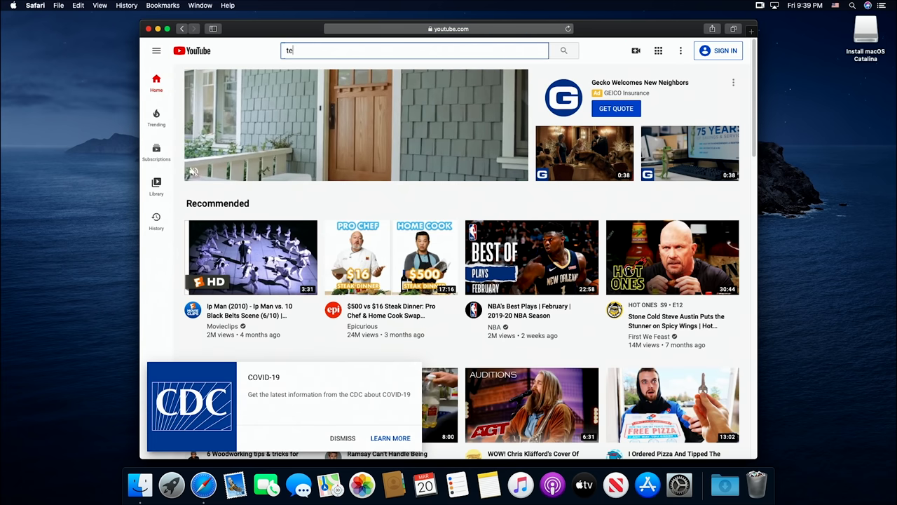
text(chnolli)
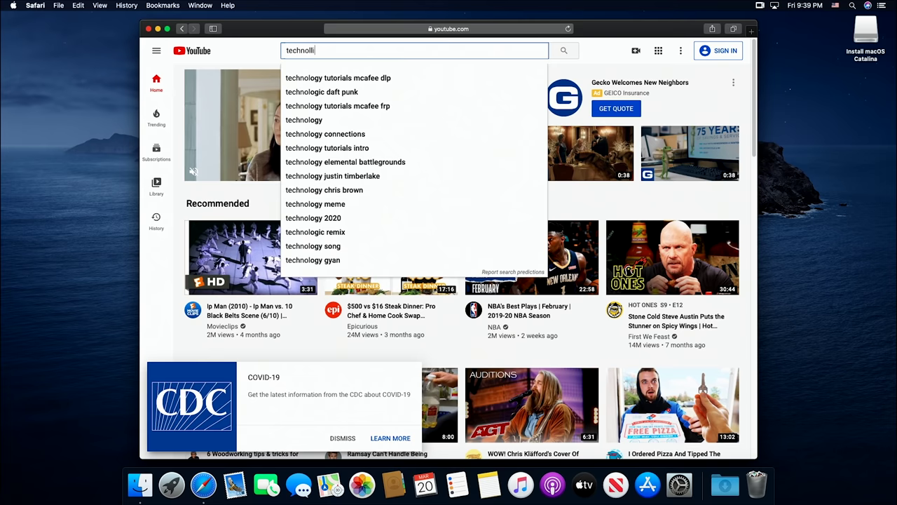
key(Return)
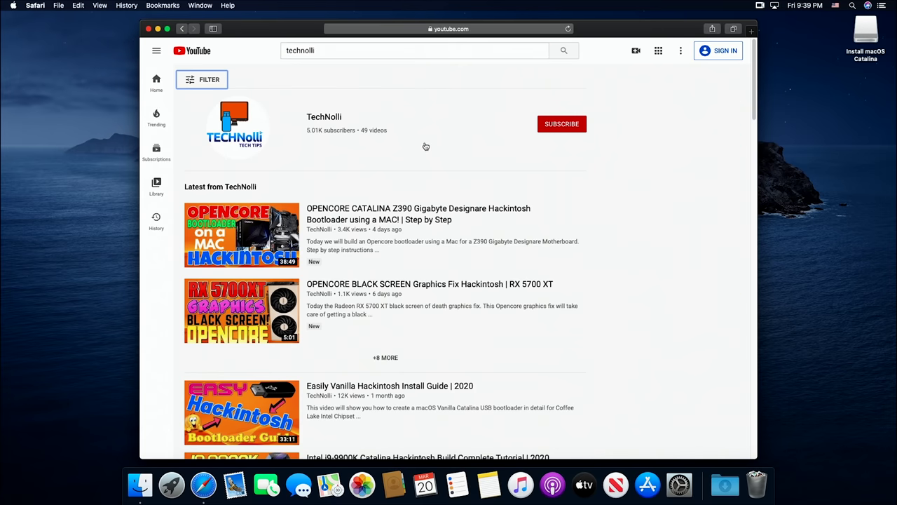
click(282, 253)
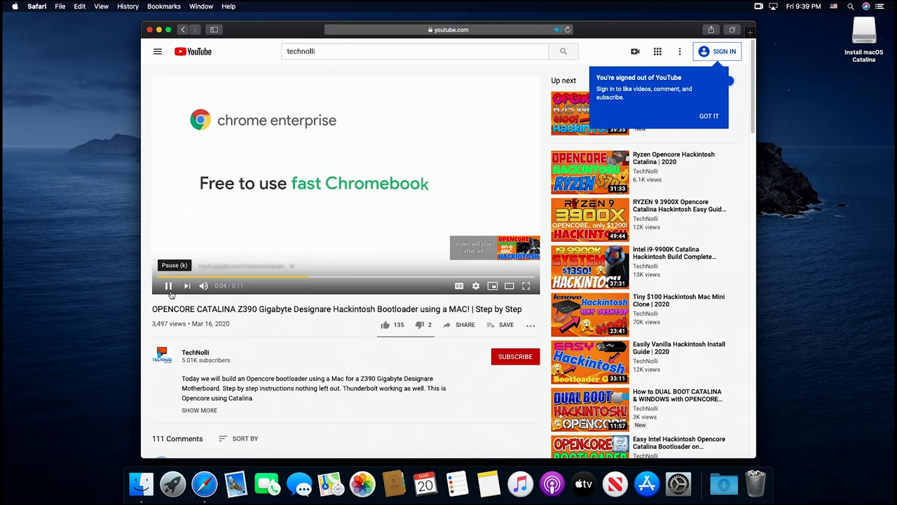
- Pause the video's playback, close the Safari window and return to the desktop
click(169, 286)
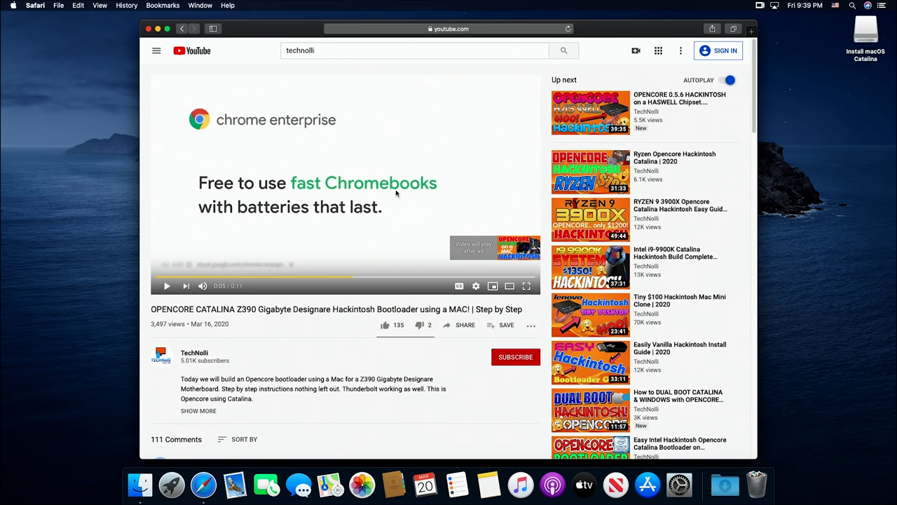
click(149, 29)
click(279, 73)
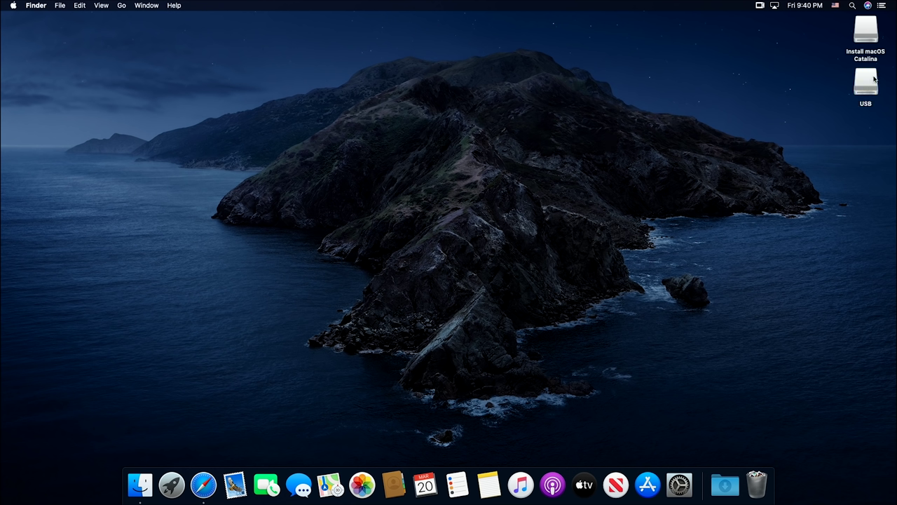
- Open the USB drive and copy Clover Configurator from it to the desktop
click(872, 84)
double_click(871, 84)
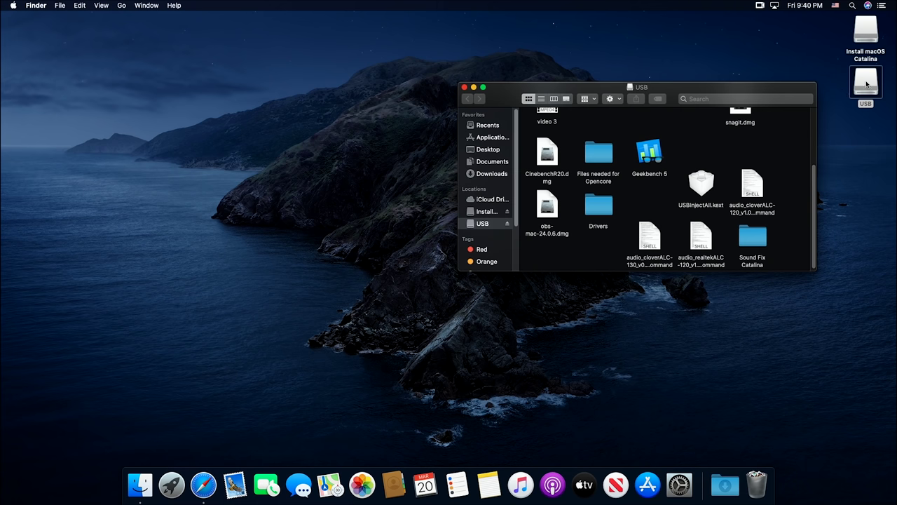
scroll(611, 155, up, 3)
drag(612, 156, 283, 137)
- Copy the GenSMBIOS-master folder from the USB drive's Files needed for Opencore folder to the desktop and close the drive window
scroll(687, 201, down, 5)
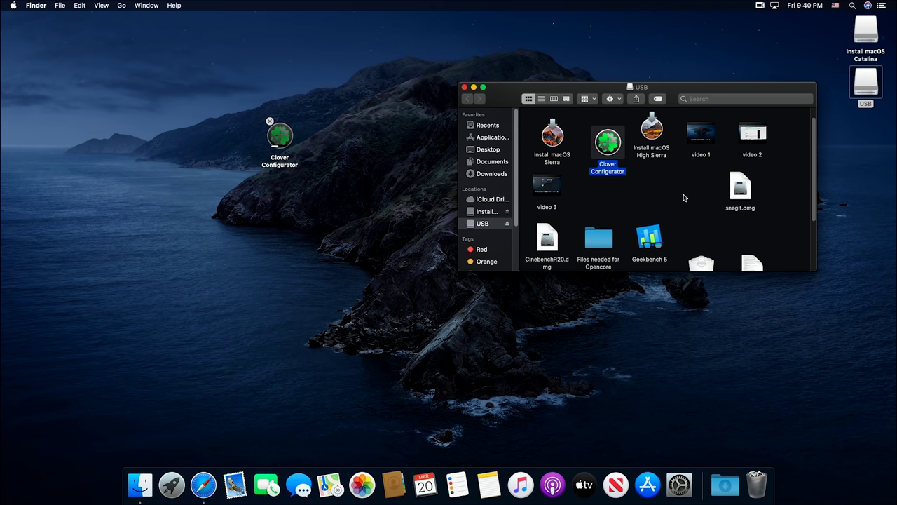
scroll(683, 195, up, 1)
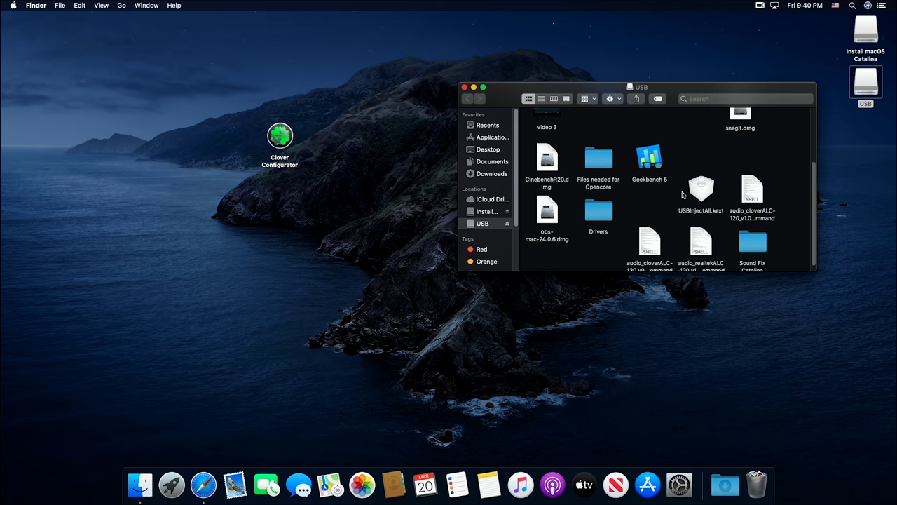
double_click(602, 156)
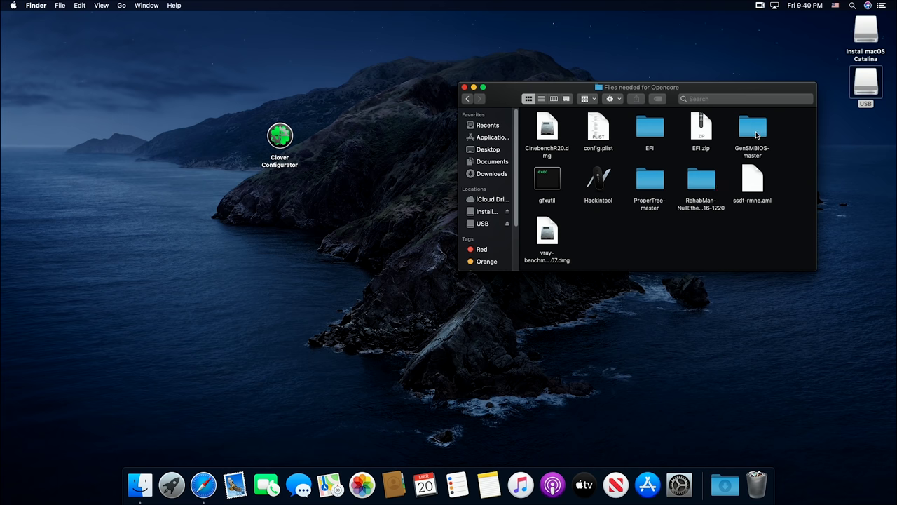
drag(756, 136, 342, 209)
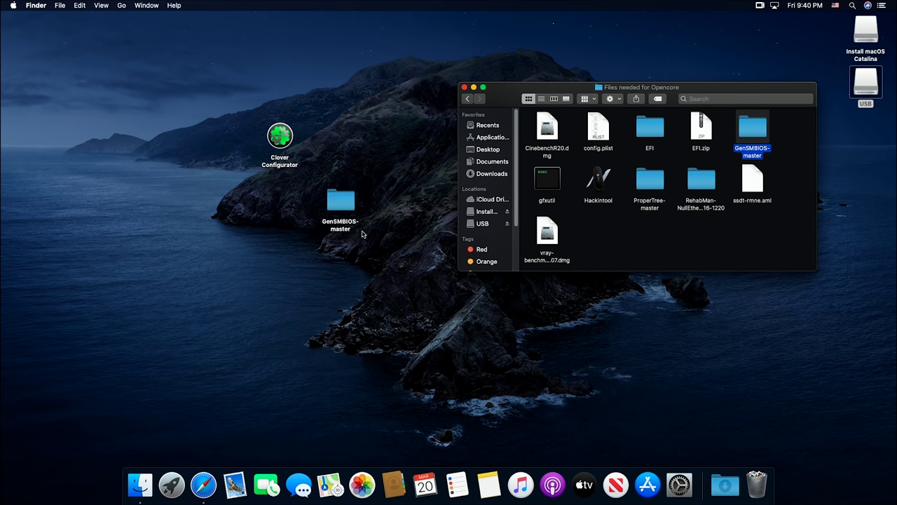
click(464, 88)
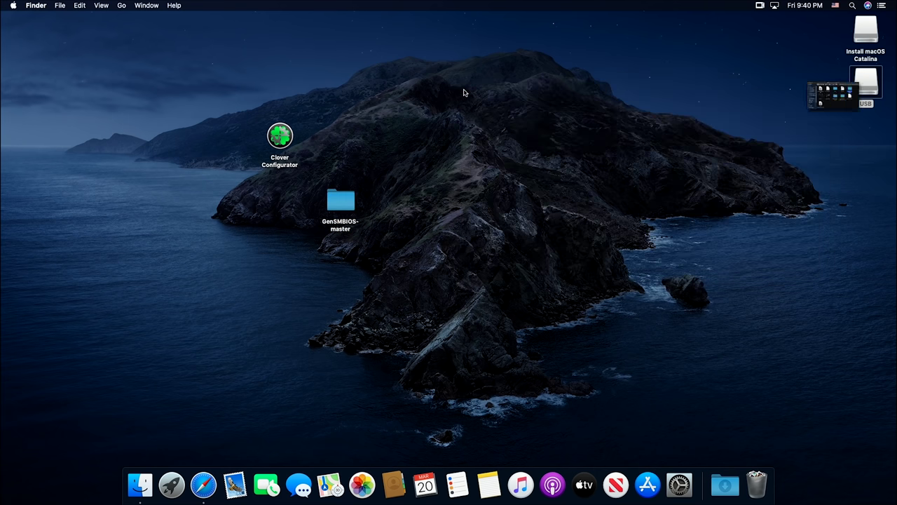
- Line up GenSMBIOS-master and Clover Configurator on the desktop and launch Clover Configurator, allowing it to open as an unidentified-developer app
drag(354, 199, 402, 155)
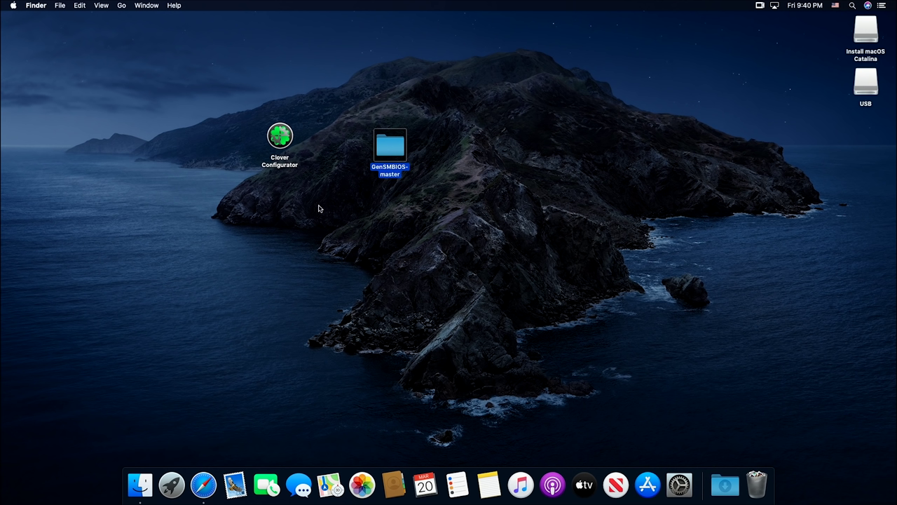
drag(281, 138, 308, 148)
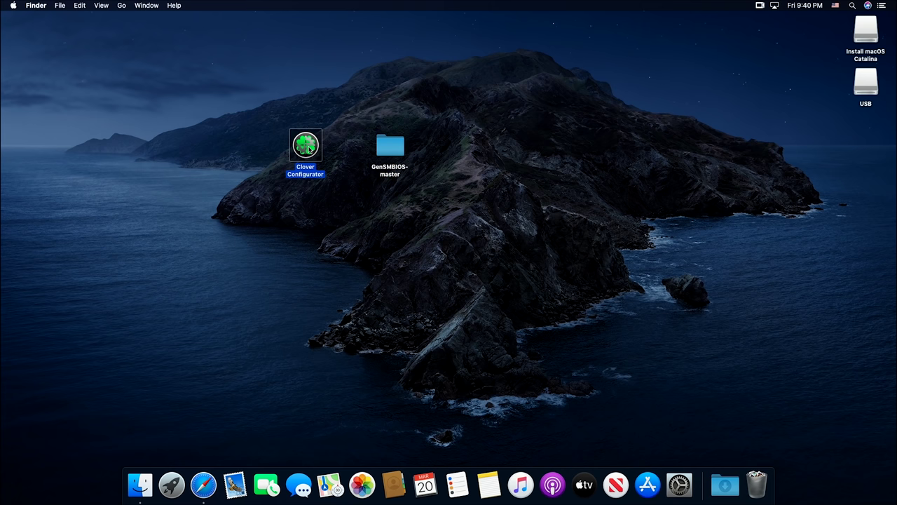
double_click(308, 148)
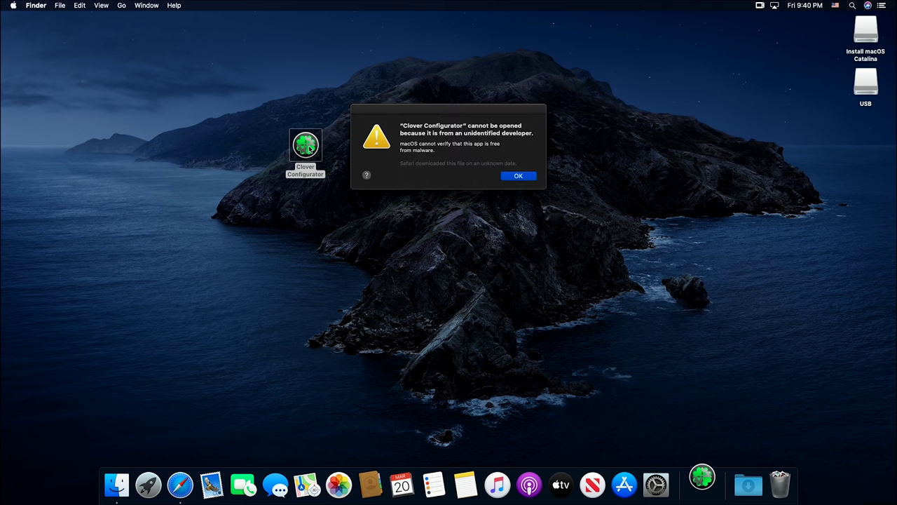
click(518, 175)
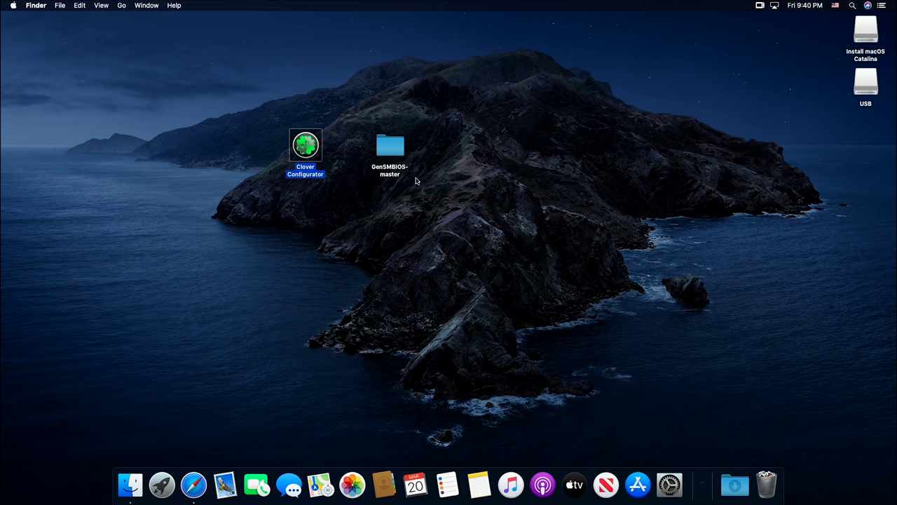
right_click(302, 153)
click(327, 156)
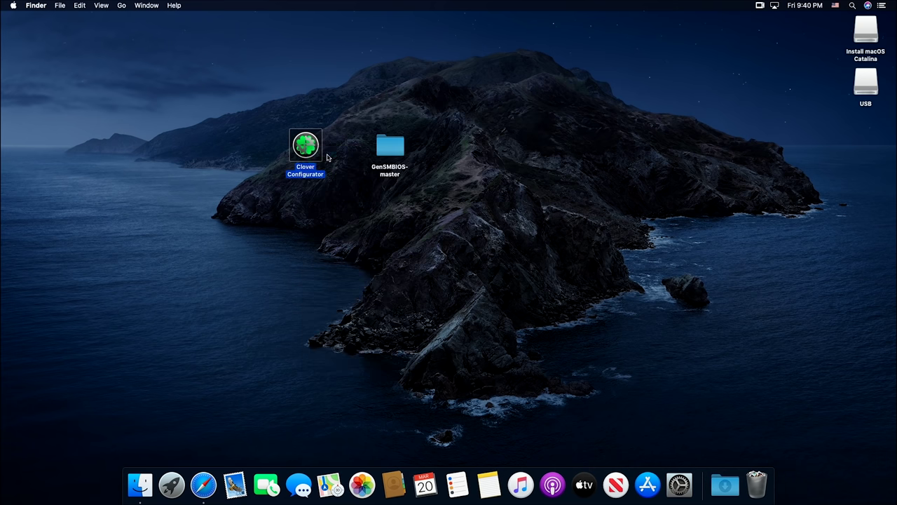
click(476, 197)
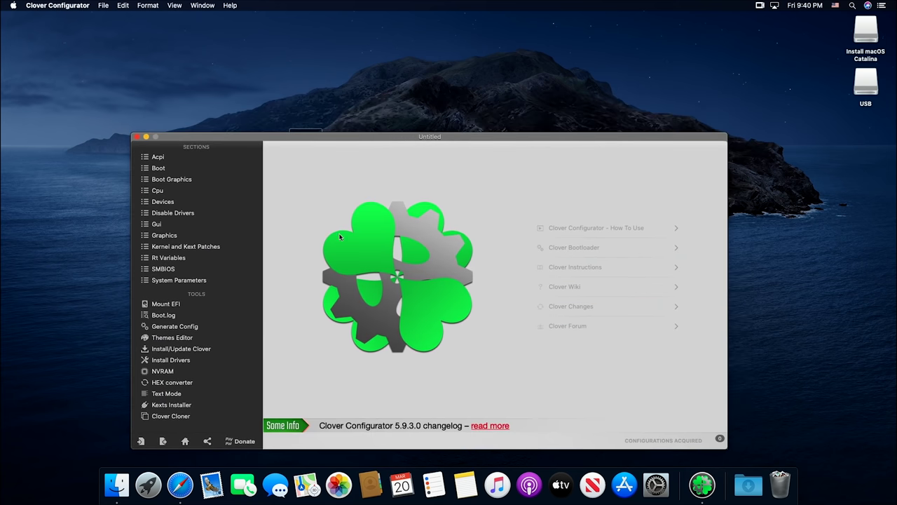
- Mount the EFI partition of the Install macOS Catalina drive, authorizing with the account password, and move its EFI icon to open desktop space
click(167, 306)
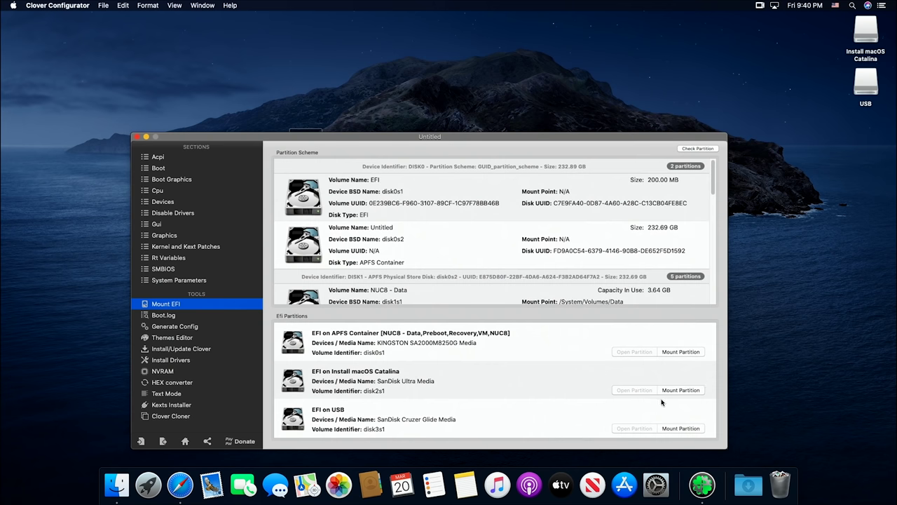
click(681, 390)
text(••••)
key(Return)
drag(857, 148, 804, 265)
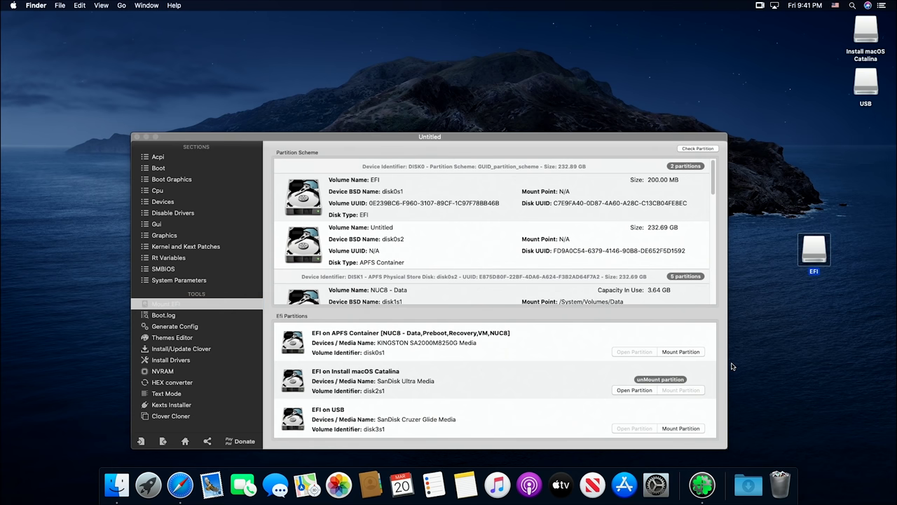
- Mount the NUC8 internal drive's EFI partition with the account password, open it and inspect its EFI folder
click(681, 351)
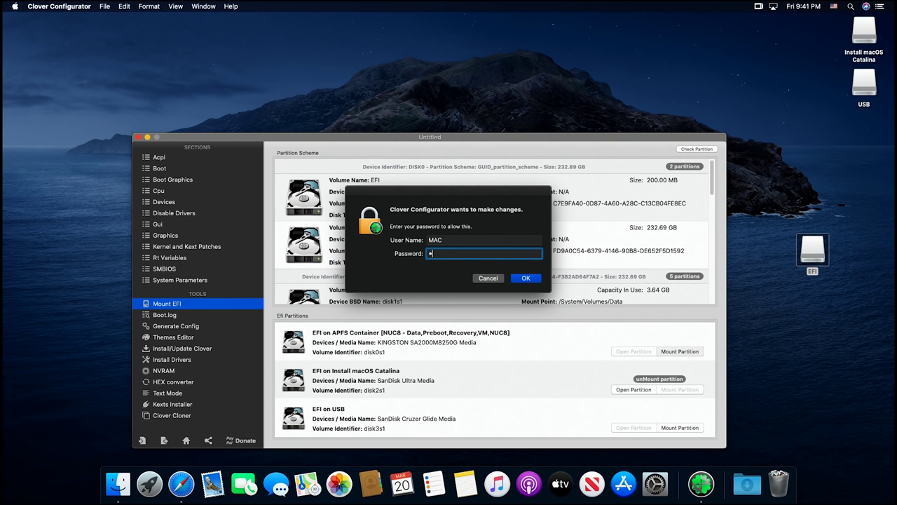
key(Return)
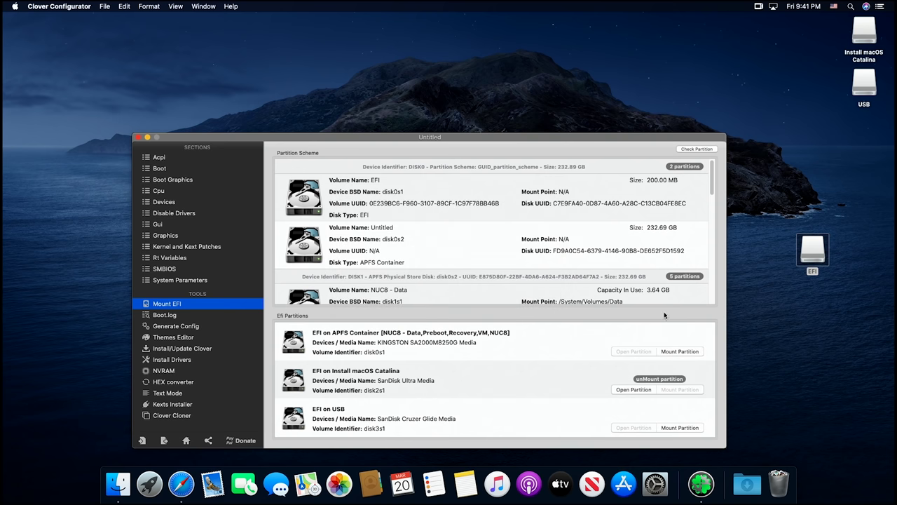
click(636, 351)
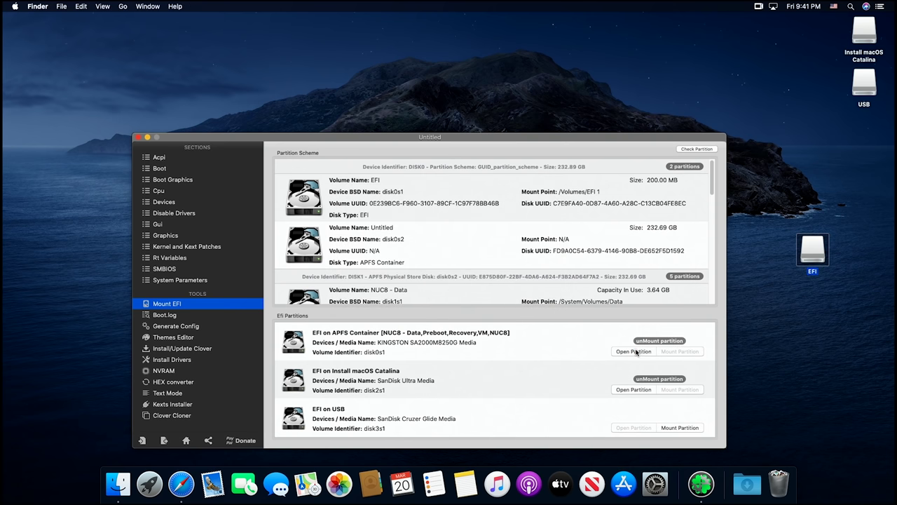
drag(501, 86, 390, 64)
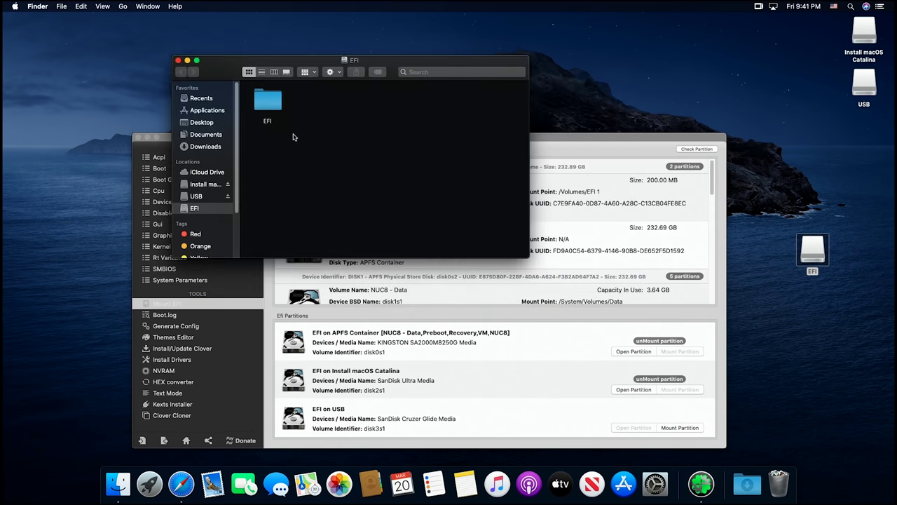
double_click(277, 104)
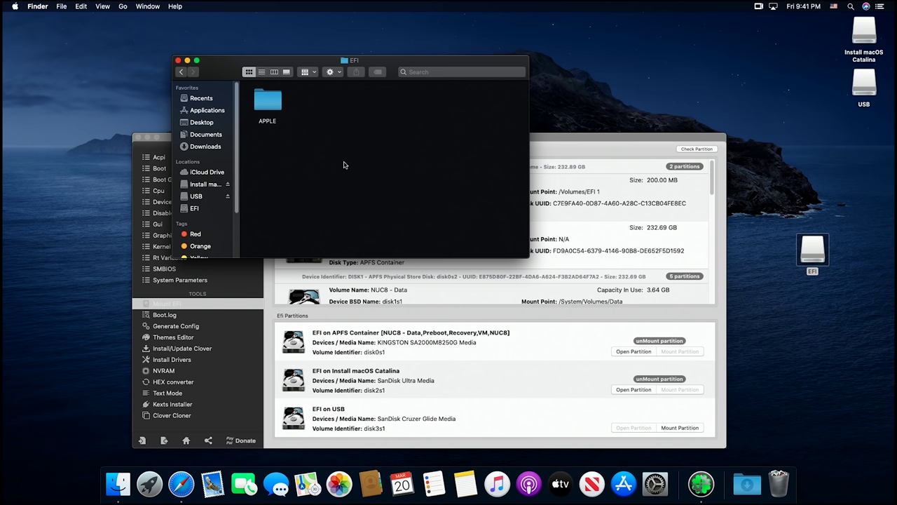
click(181, 71)
drag(291, 66, 184, 59)
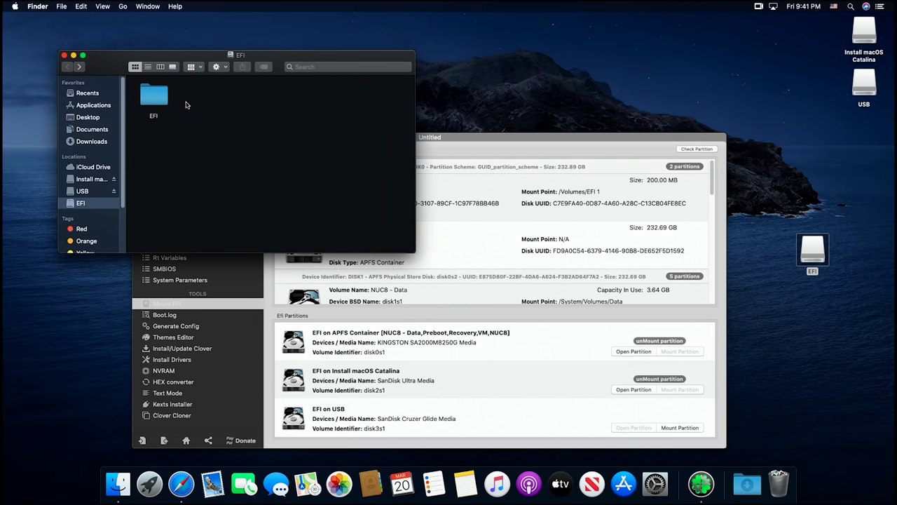
- Replace the EFI folder on the internal drive's EFI partition with the one from the installer's EFI partition, and close the source window
double_click(813, 251)
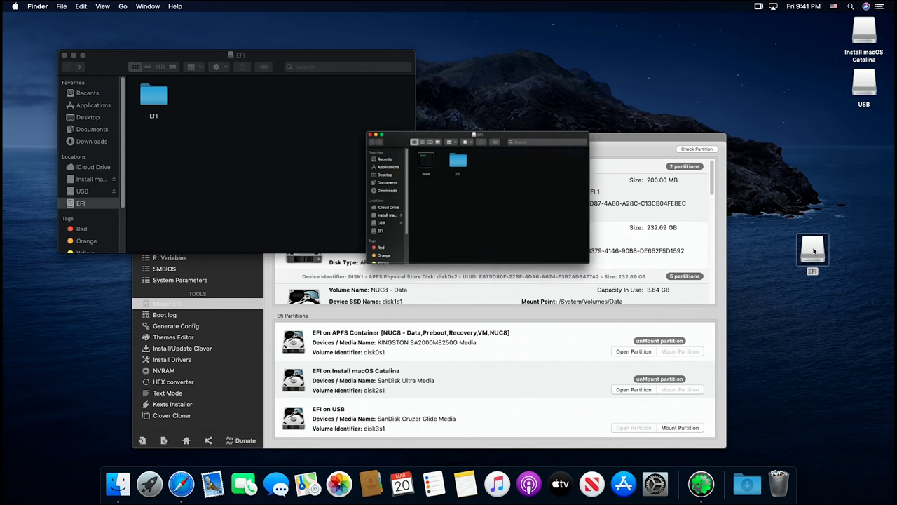
drag(325, 63, 749, 146)
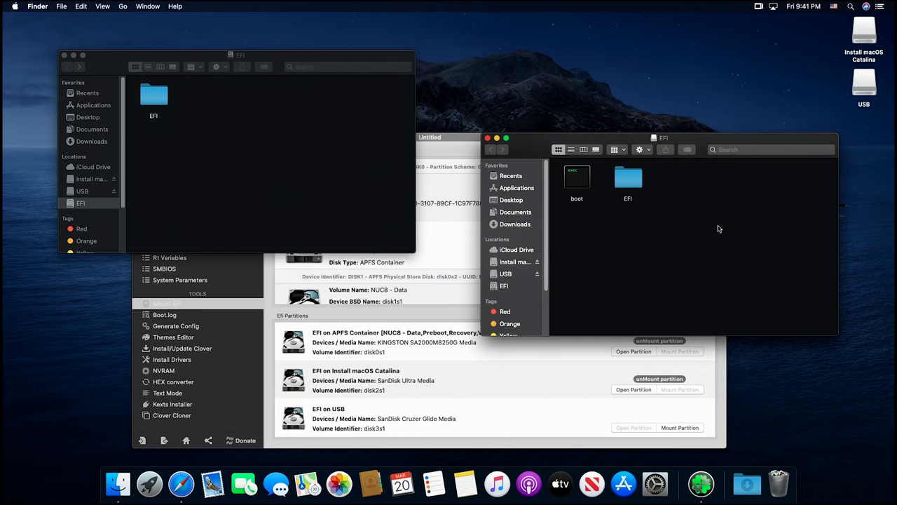
drag(638, 184, 275, 150)
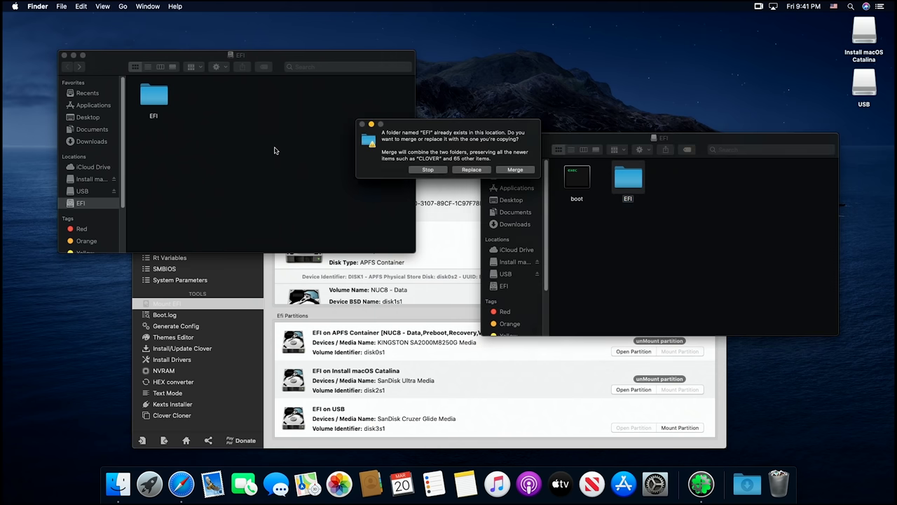
click(472, 170)
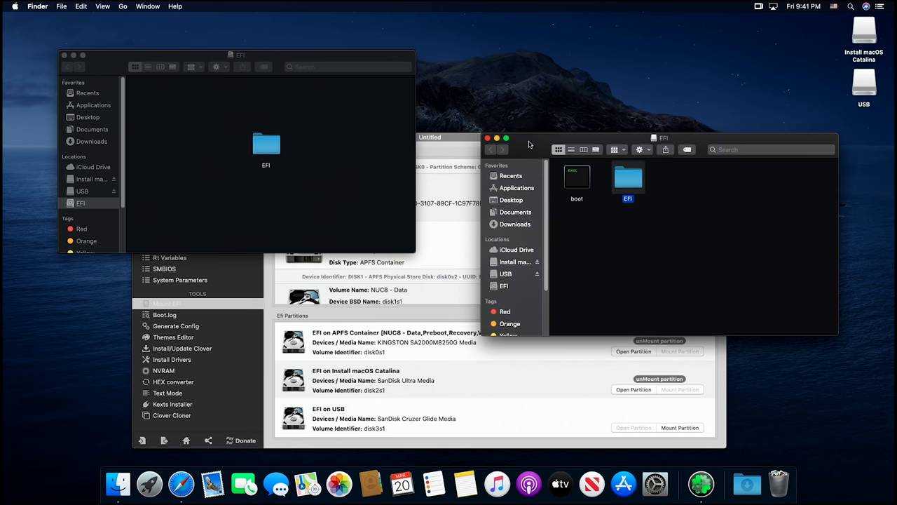
click(488, 139)
drag(348, 55, 523, 68)
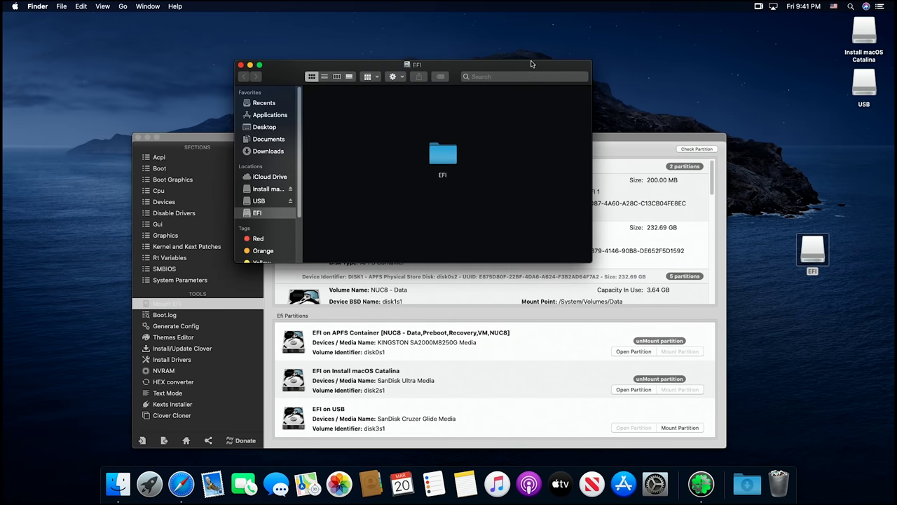
- Open config.plist from the internal partition's EFI/CLOVER folder with Clover Configurator
double_click(451, 156)
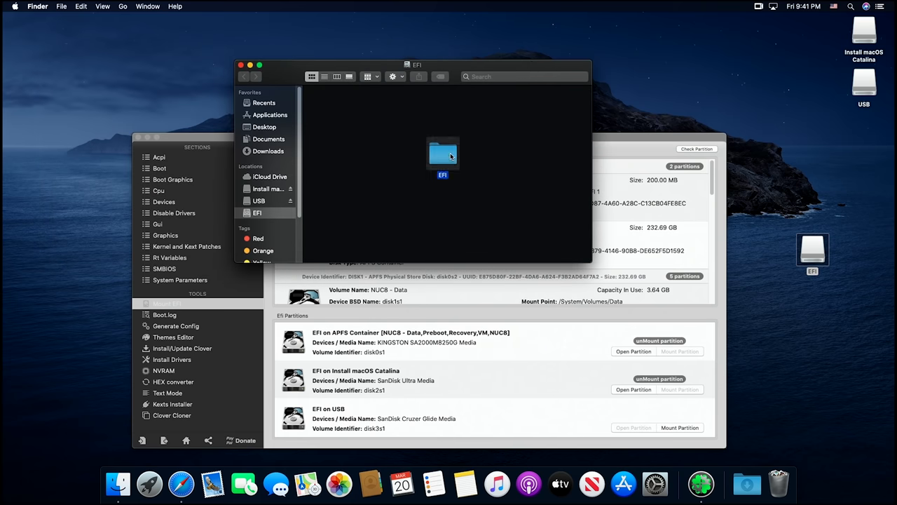
double_click(383, 110)
right_click(483, 111)
mouse_move(516, 122)
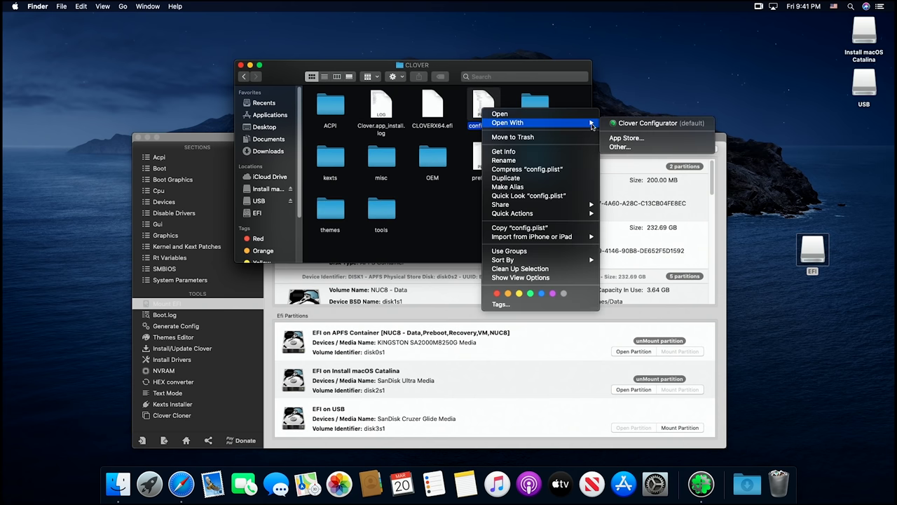
click(618, 125)
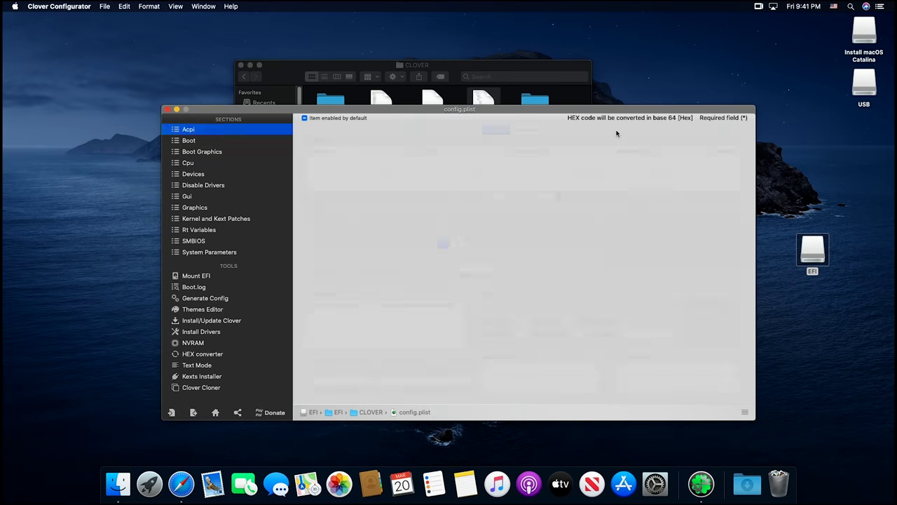
drag(538, 109, 477, 101)
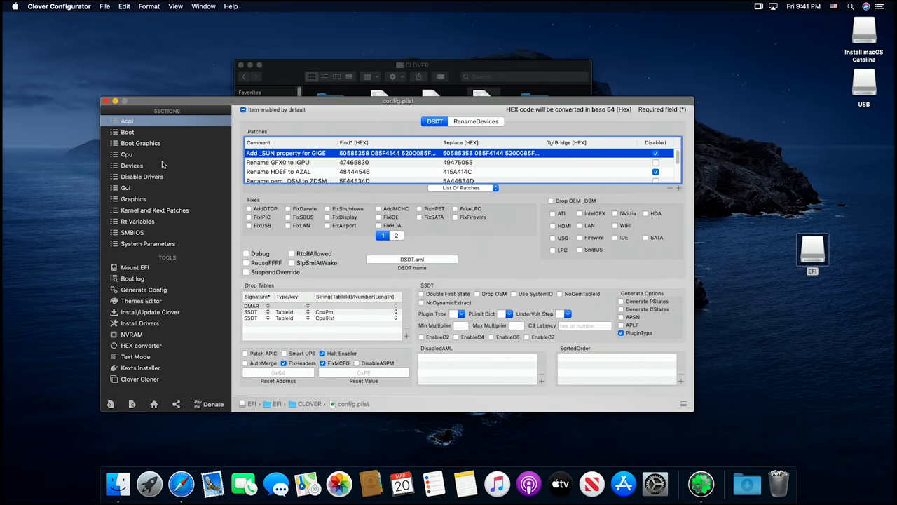
- Delete the -v argument from the boot arguments in config.plist
click(127, 133)
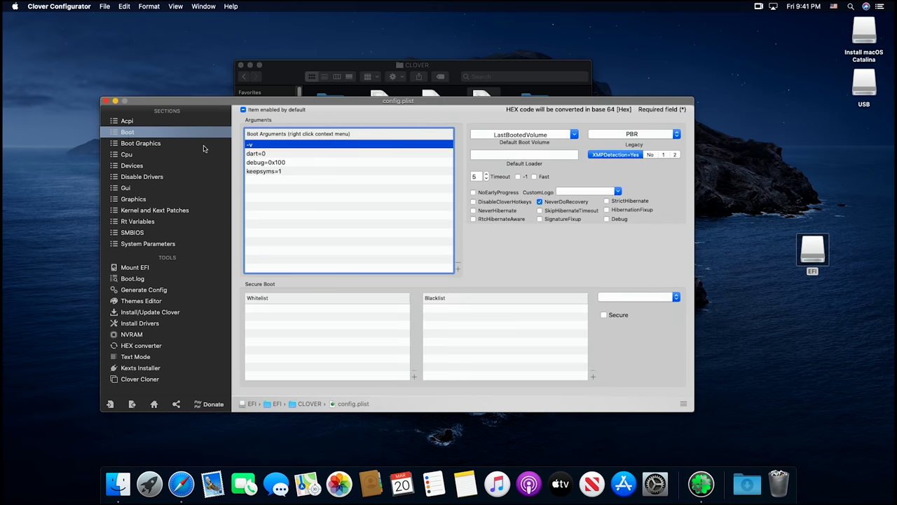
double_click(254, 146)
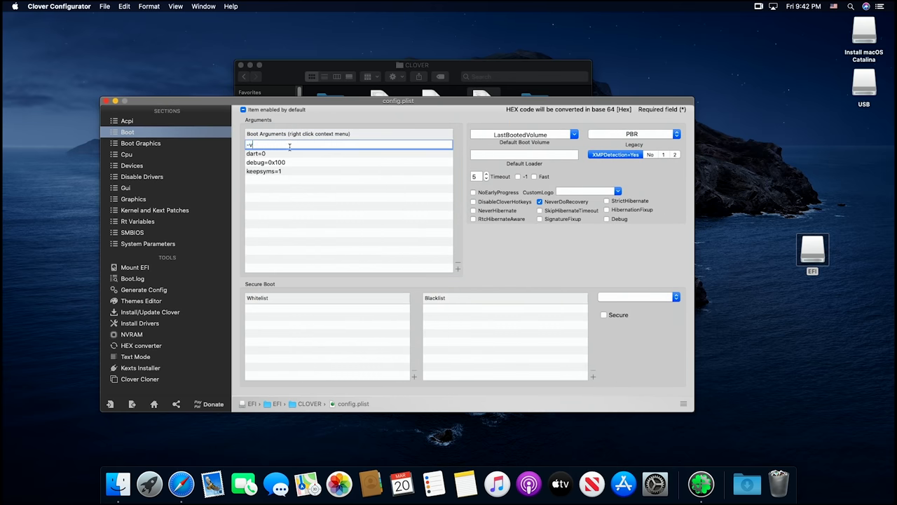
click(296, 162)
click(282, 145)
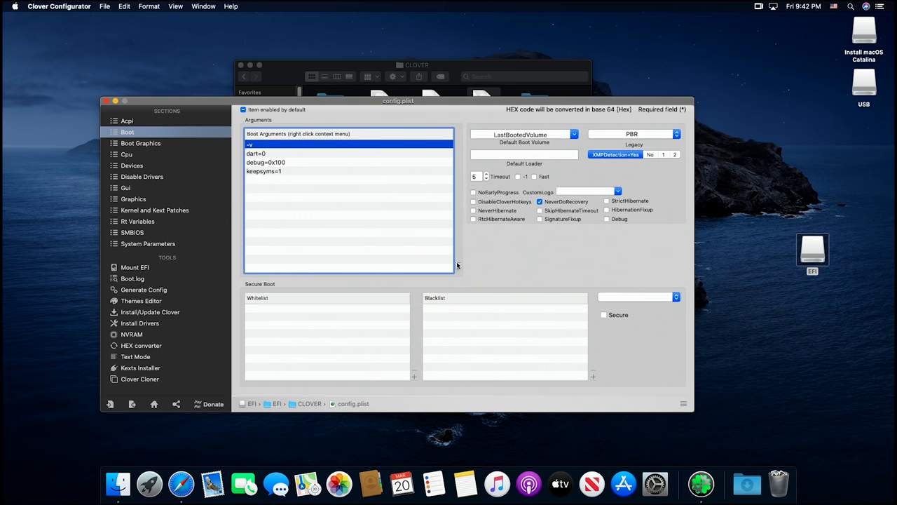
key(BackSpace)
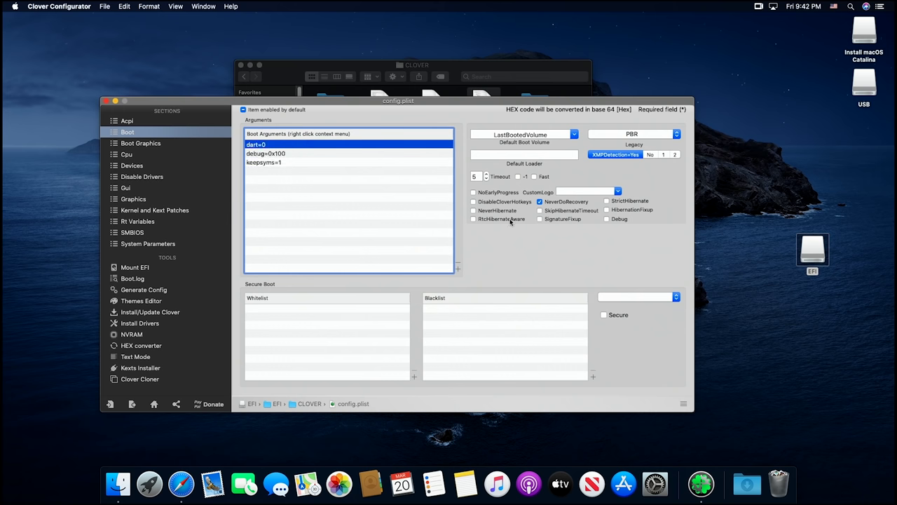
- Set the boot timeout to 1 and the default boot volume to NUC8
click(476, 176)
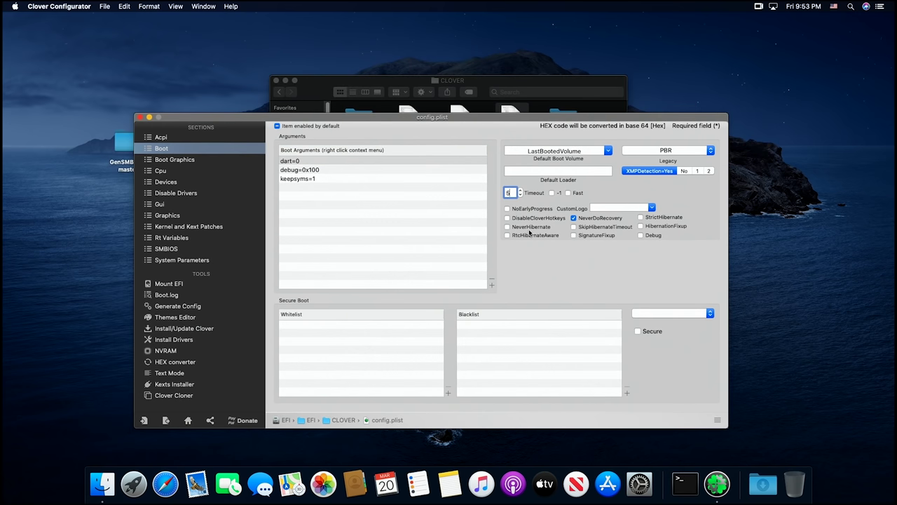
key(BackSpace)
double_click(593, 152)
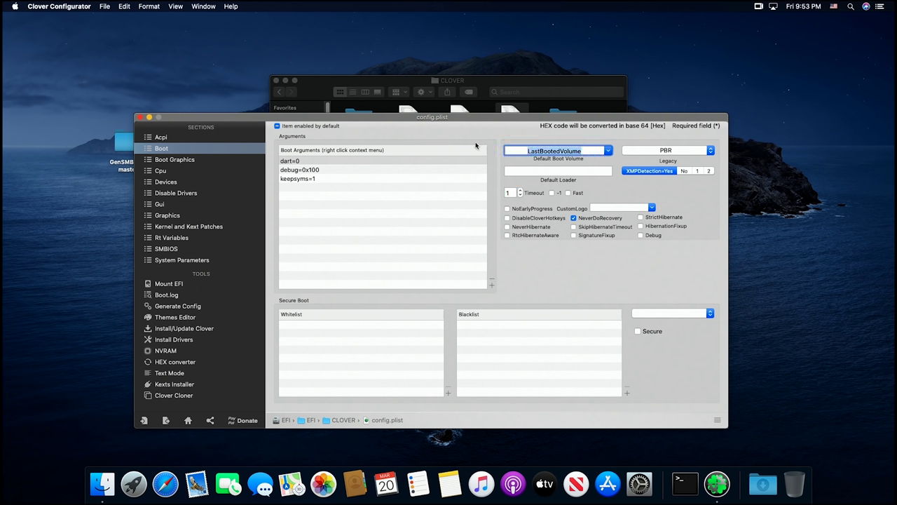
text(NUC8)
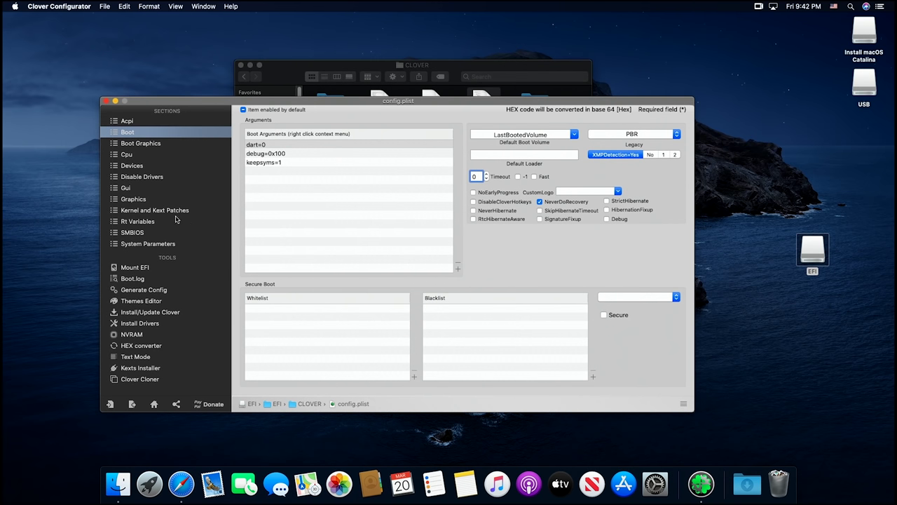
- Show the SMBIOS settings of config.plist and rearrange the windows to uncover the GenSMBIOS-master folder on the desktop
click(132, 232)
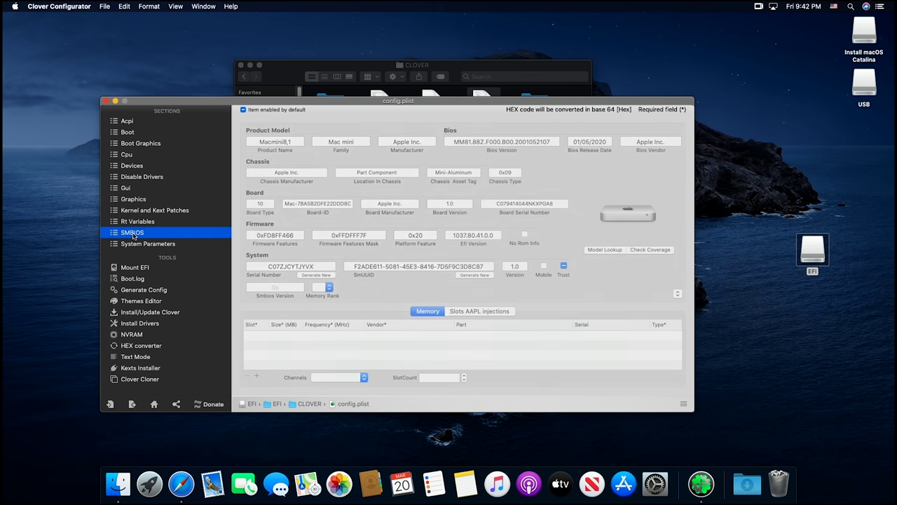
drag(450, 67, 665, 48)
click(456, 46)
drag(290, 101, 431, 206)
drag(389, 147, 129, 146)
drag(412, 205, 386, 62)
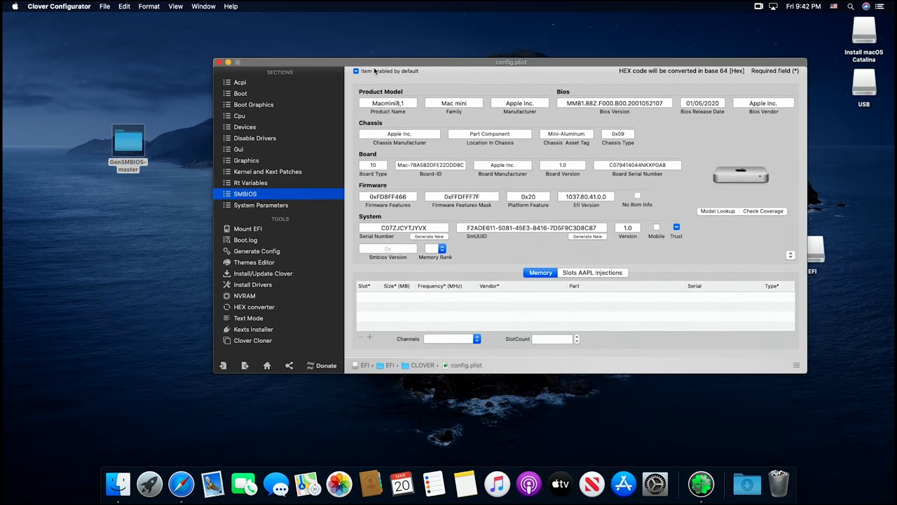
- Run GenSMBIOS.command from the GenSMBIOS-master folder, keeping the SMBIOS system fields in view
click(126, 147)
double_click(126, 147)
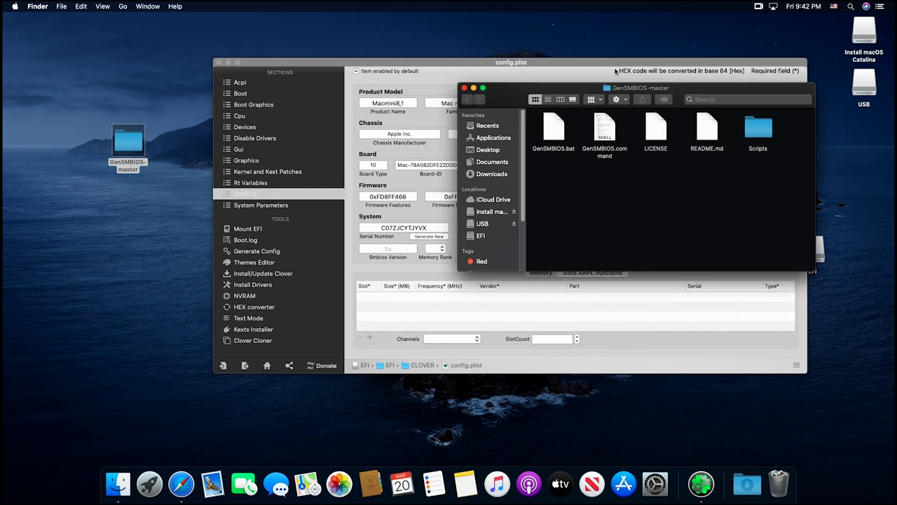
drag(684, 93, 211, 256)
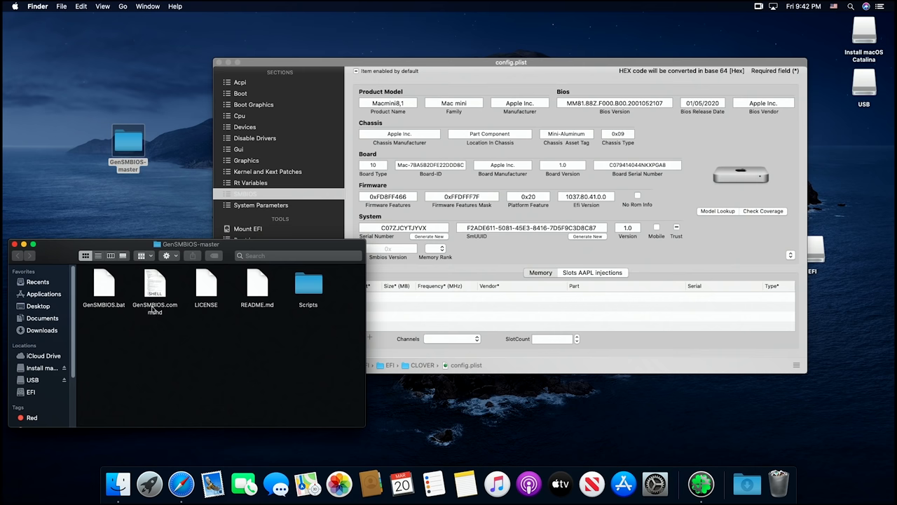
double_click(156, 287)
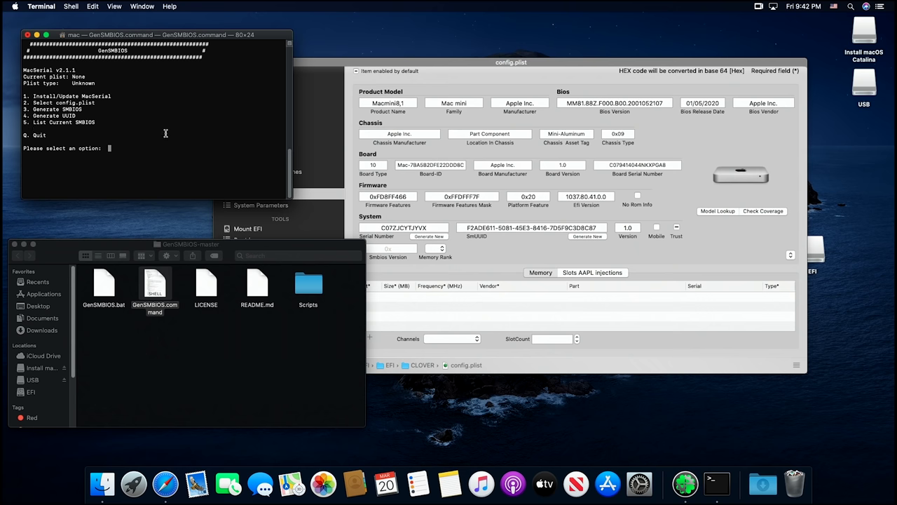
- Generate a new SMBIOS set for Macmini8,1 with option 3 of GenSMBIOS
text(3)
key(Return)
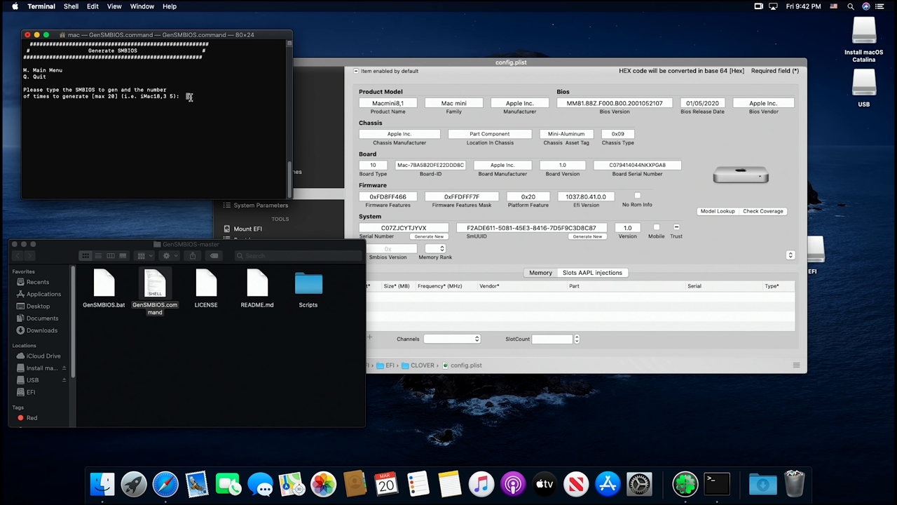
text(Macmini8,1)
key(Return)
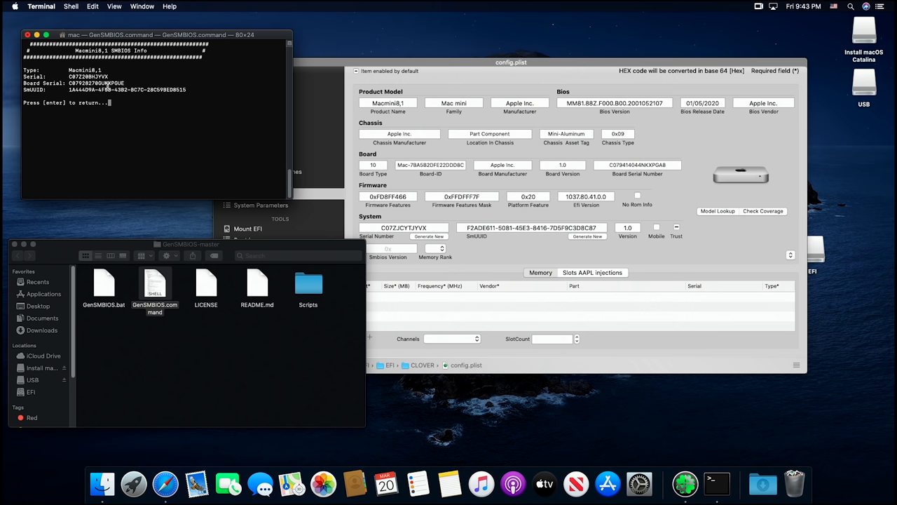
- Replace the Board Serial Number in config.plist with the board serial generated by GenSMBIOS
drag(195, 34, 244, 164)
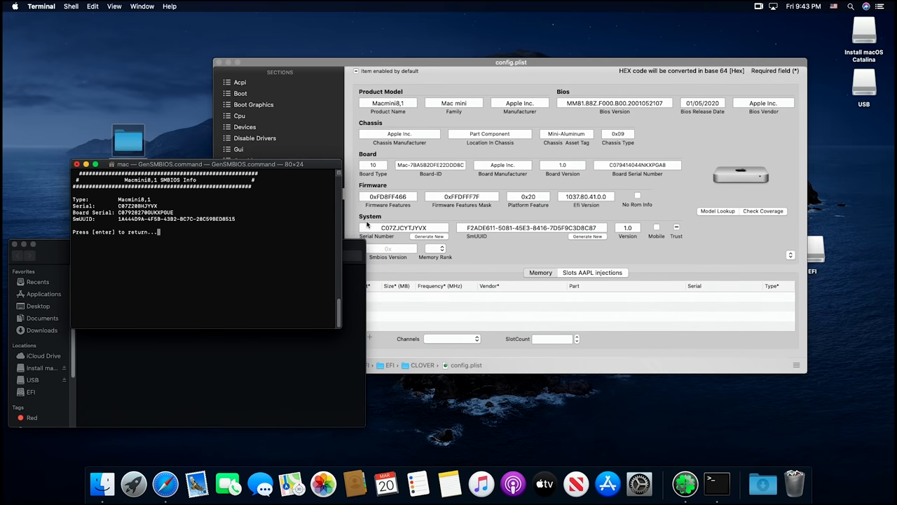
drag(175, 213, 112, 213)
right_click(143, 211)
click(175, 264)
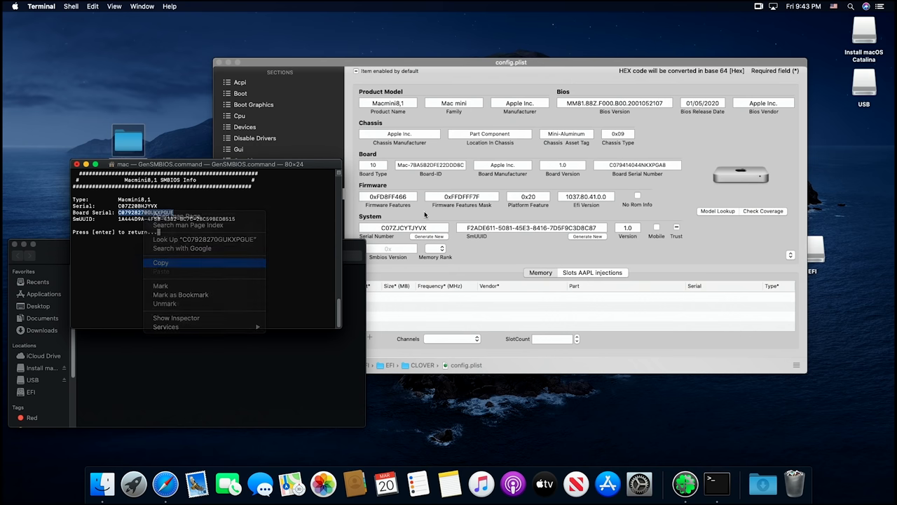
click(669, 164)
double_click(670, 164)
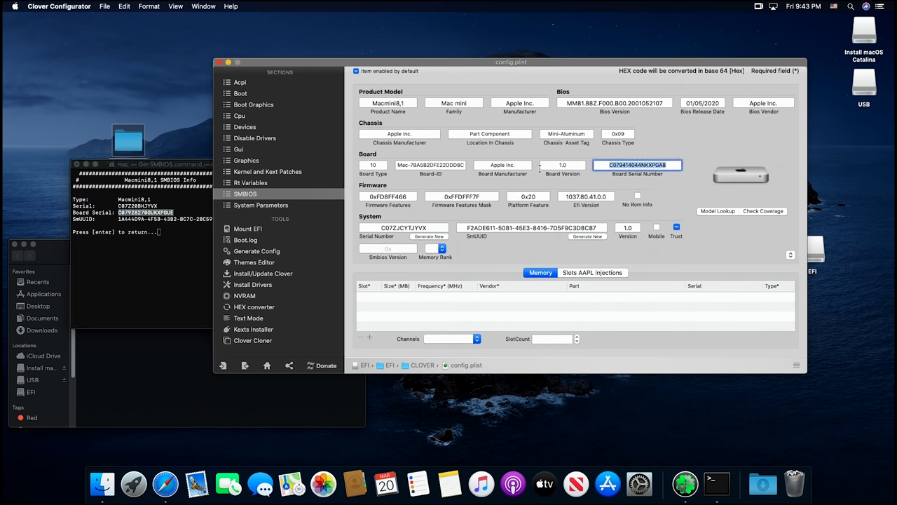
key(super+v)
- Replace the system Serial Number in config.plist with the serial generated by GenSMBIOS
click(169, 206)
drag(160, 206, 119, 203)
right_click(128, 204)
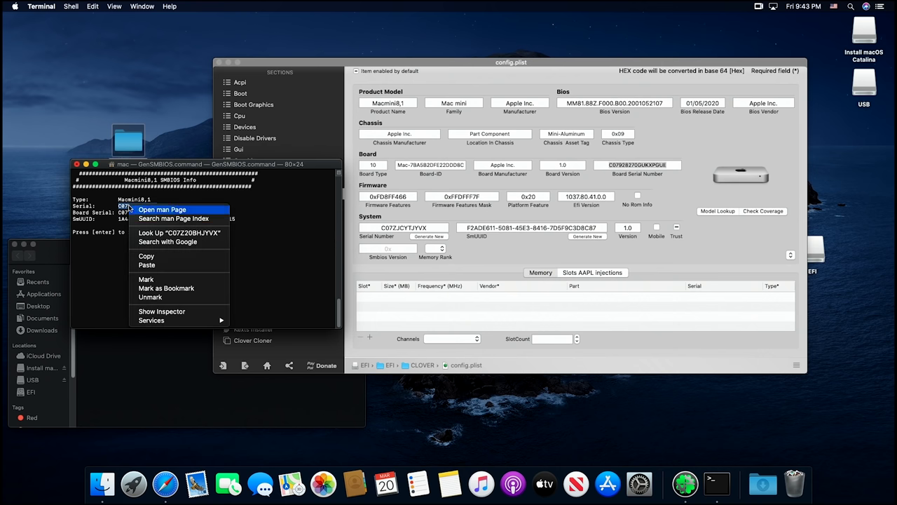
click(147, 256)
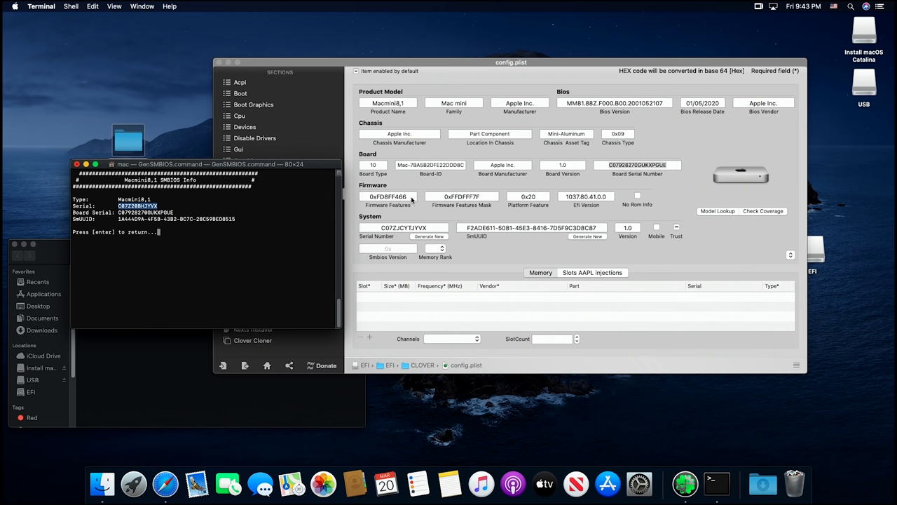
click(438, 228)
drag(436, 227, 361, 229)
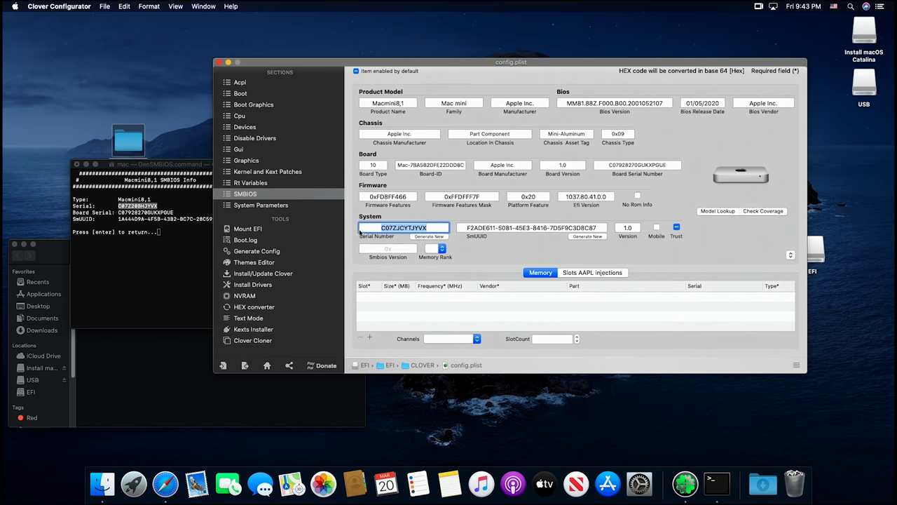
key(super+v)
double_click(368, 226)
- Replace the SmUUID in config.plist with the SmUUID generated by GenSMBIOS
click(202, 234)
drag(237, 220, 119, 219)
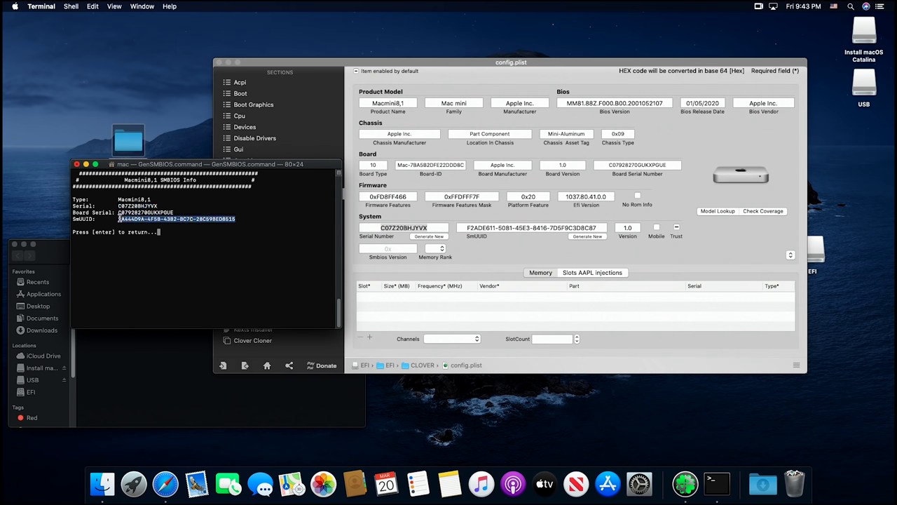
right_click(132, 219)
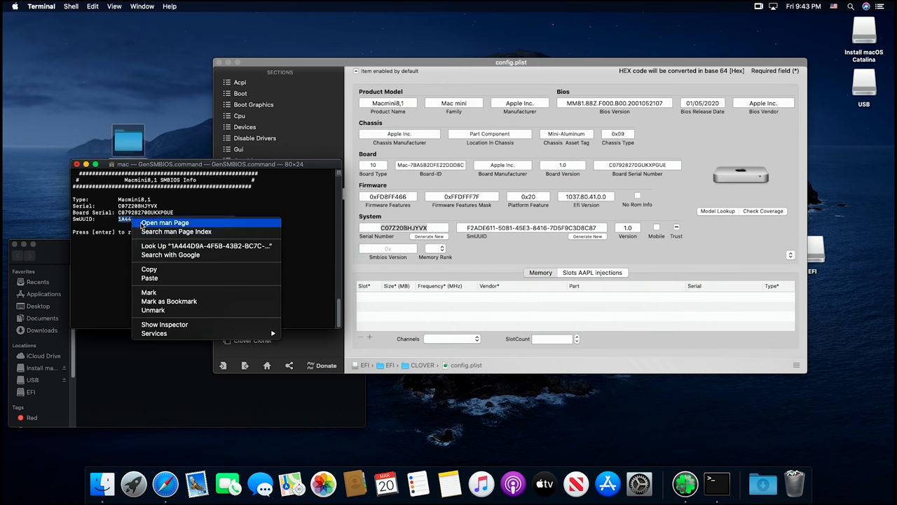
click(165, 269)
click(541, 229)
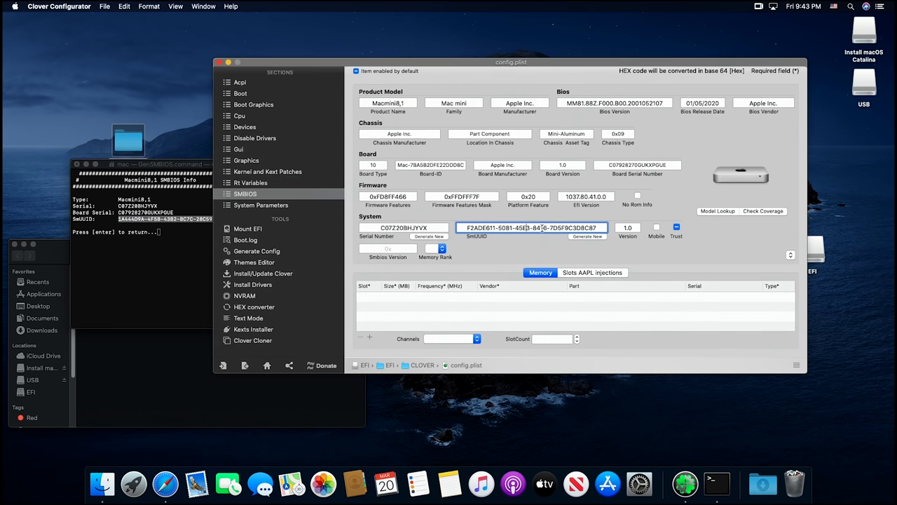
drag(604, 228, 453, 224)
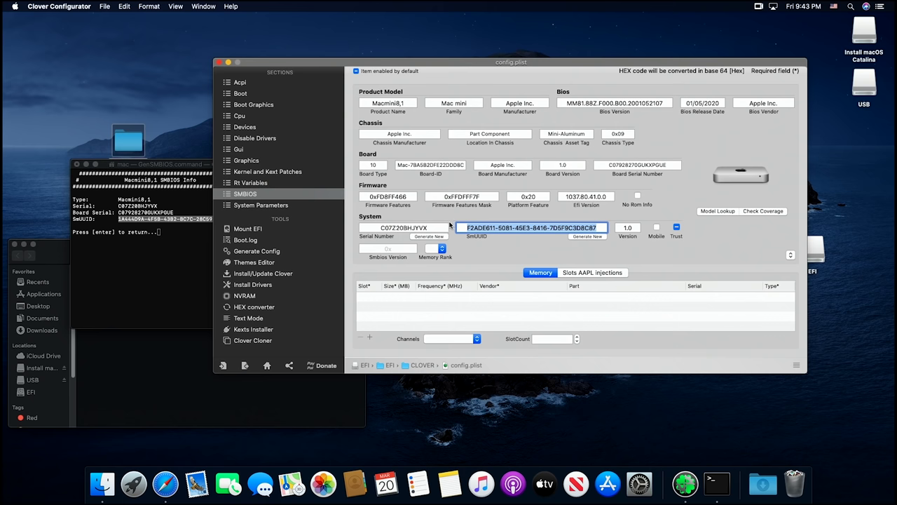
key(super+v)
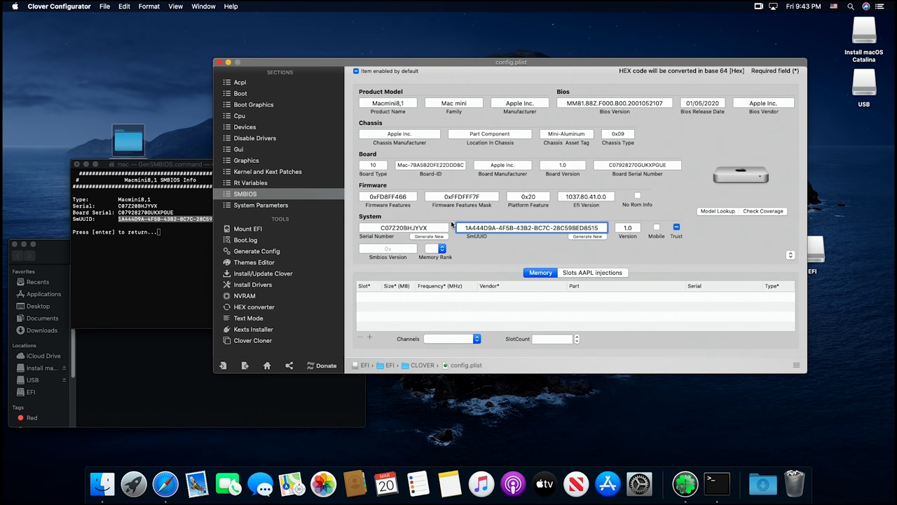
key(super+a)
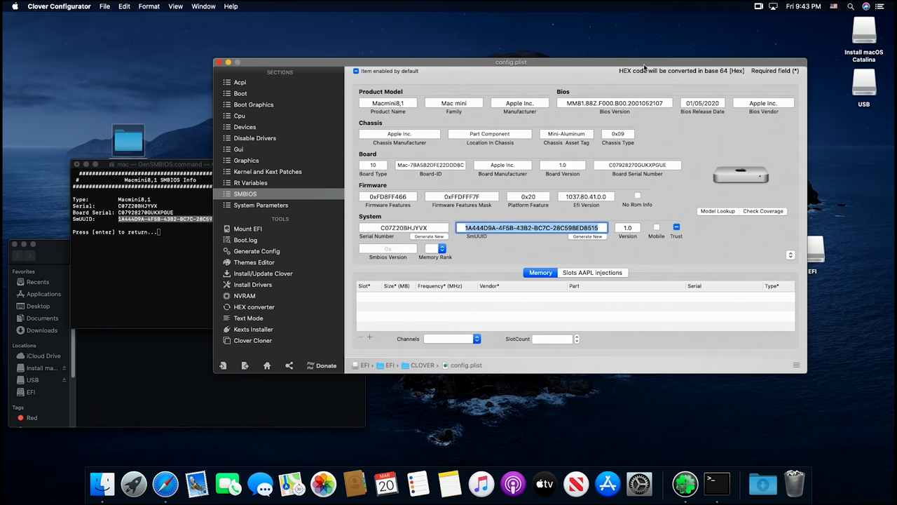
- Save config.plist, then quit Clover Configurator and close the GenSMBIOS terminal session
drag(645, 66, 646, 62)
click(246, 362)
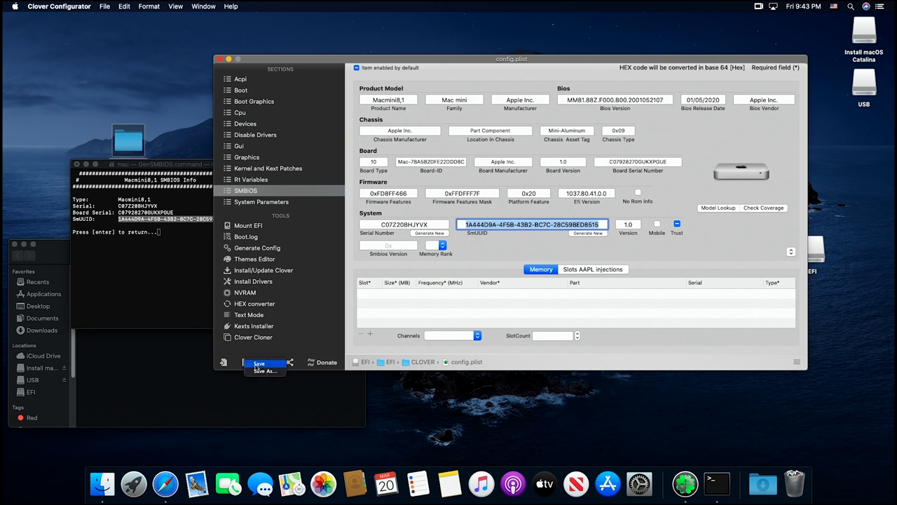
click(259, 364)
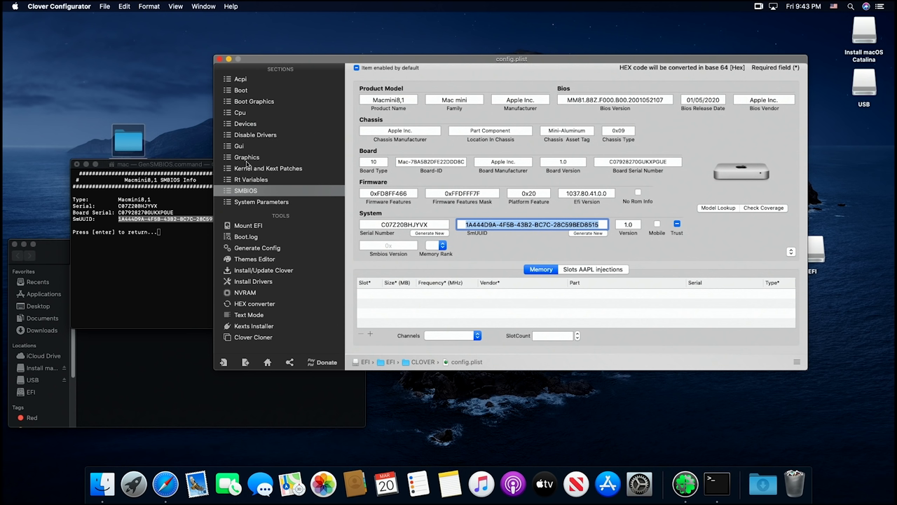
click(70, 7)
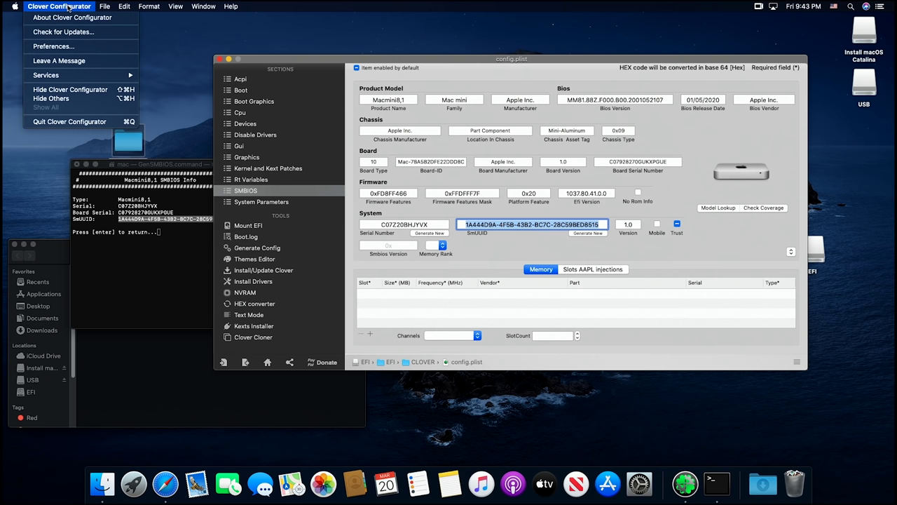
click(69, 121)
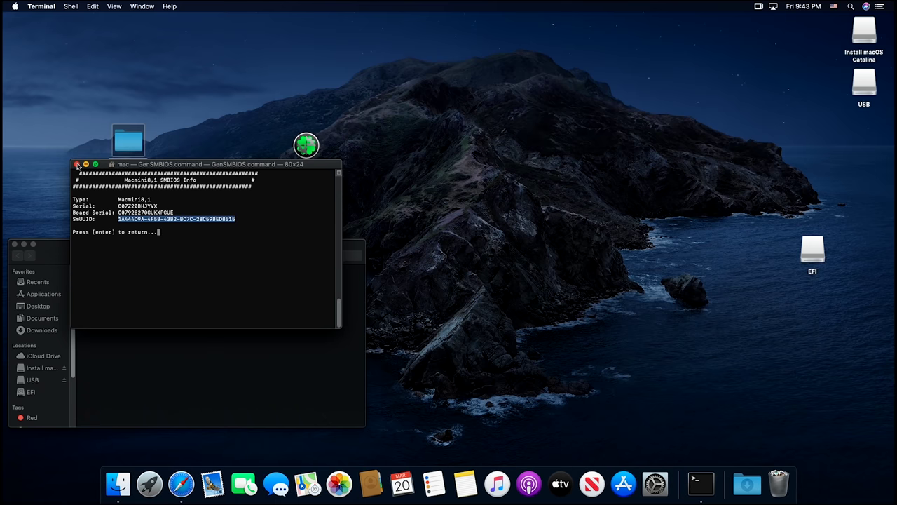
click(77, 165)
click(271, 218)
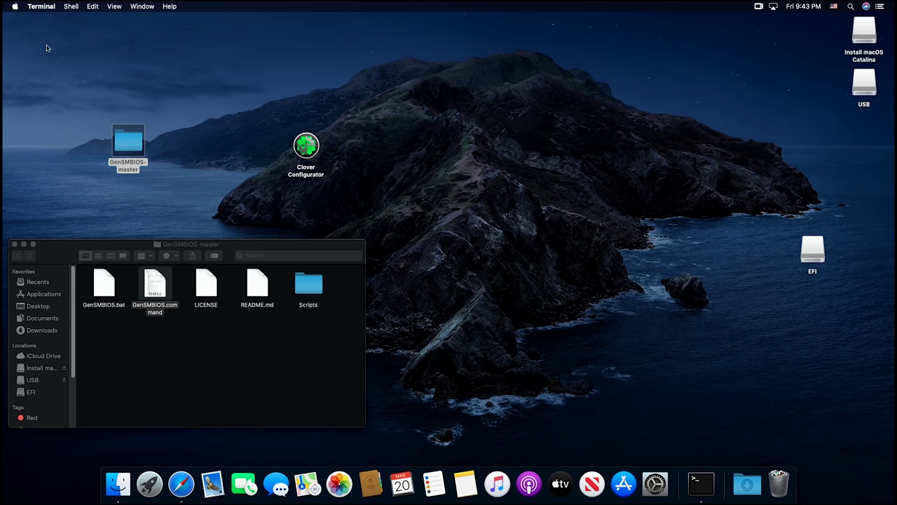
- Restart the Mac and log in with the account password
click(15, 6)
click(67, 94)
click(520, 182)
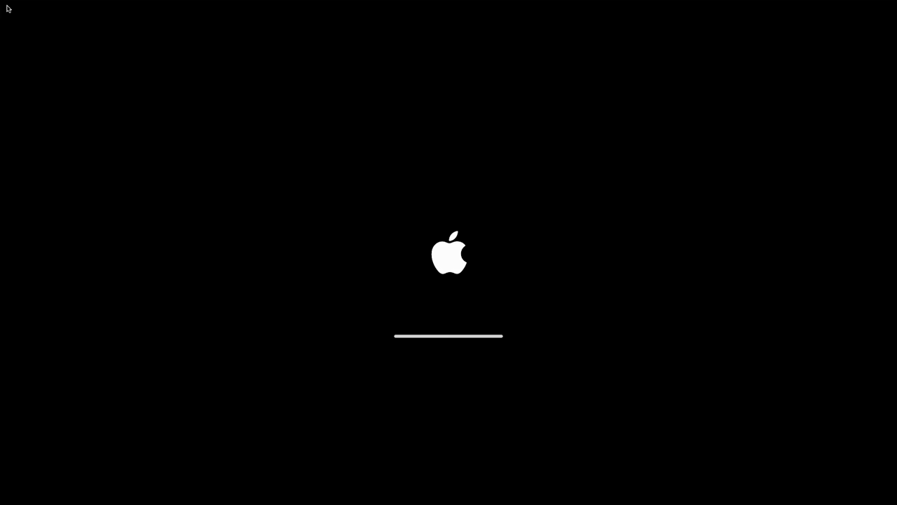
text(••)
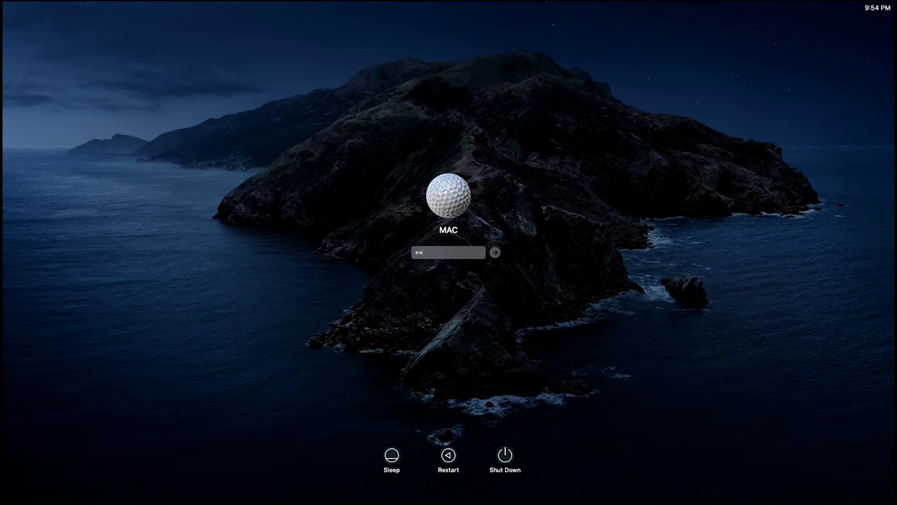
key(Return)
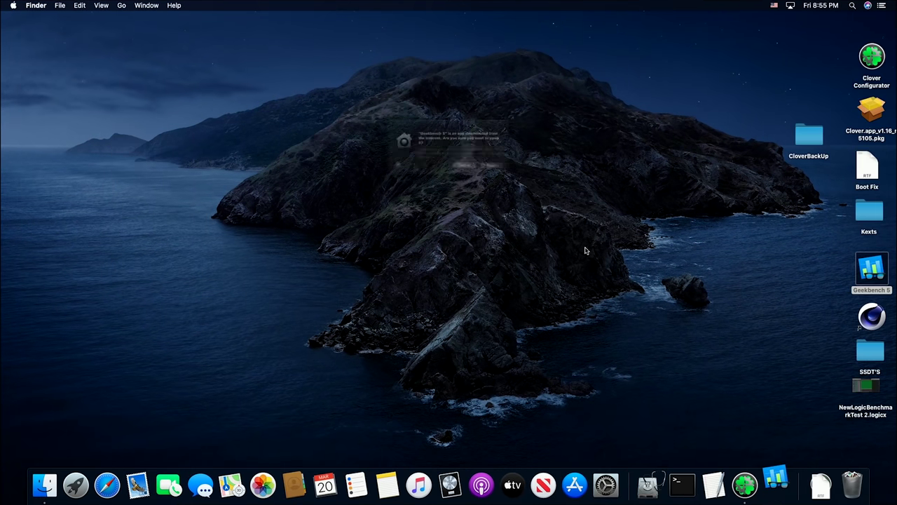
- Open Geekbench 5 in tryout mode, accepting its licence agreement, and run the CPU benchmark
click(518, 178)
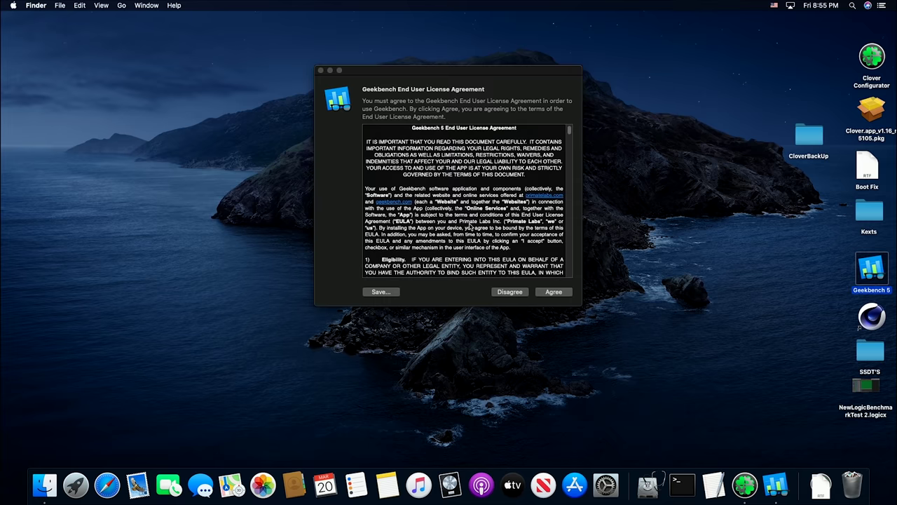
click(554, 292)
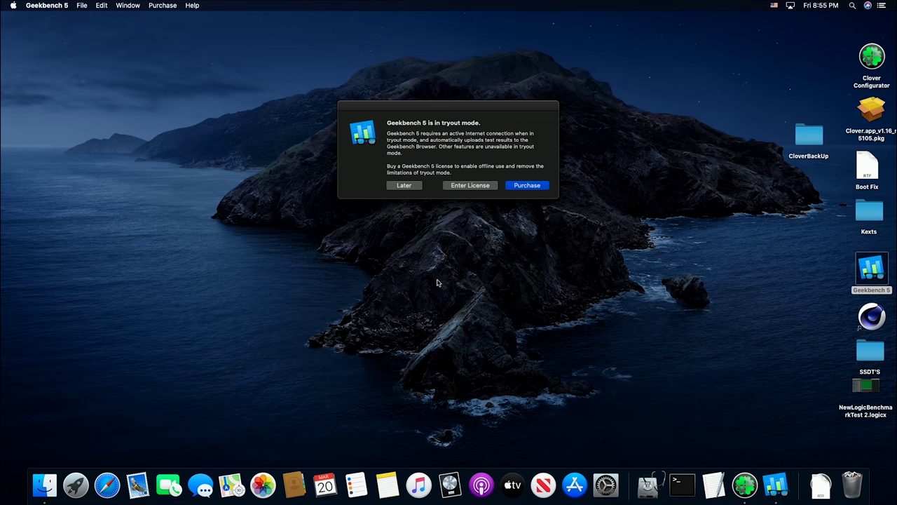
click(410, 185)
drag(293, 136, 500, 105)
click(496, 276)
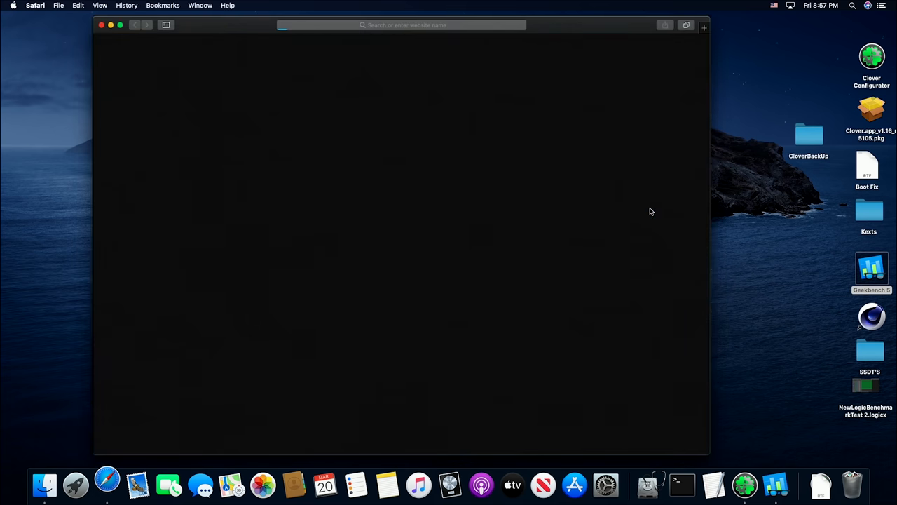
- Open the Mac Benchmark Chart in Geekbench Browser and compare the single-core scores of Macs with the uploaded result
drag(581, 26, 609, 24)
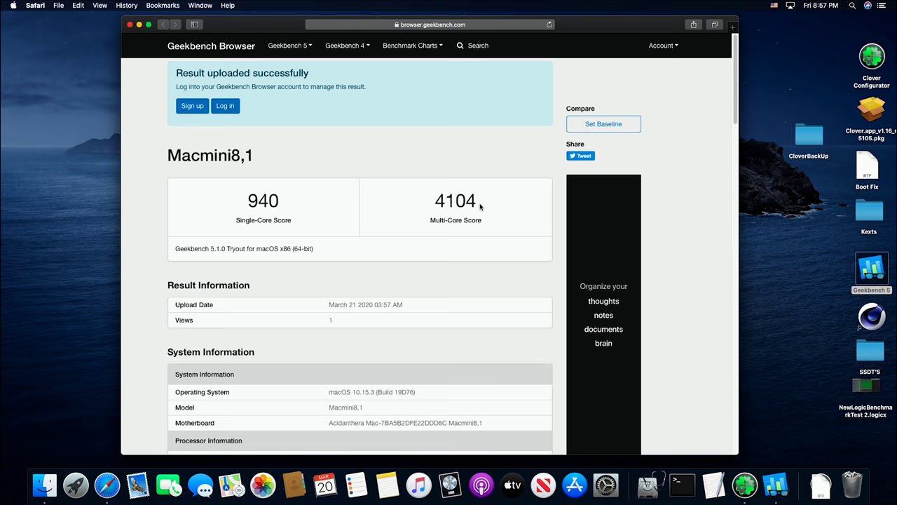
click(438, 46)
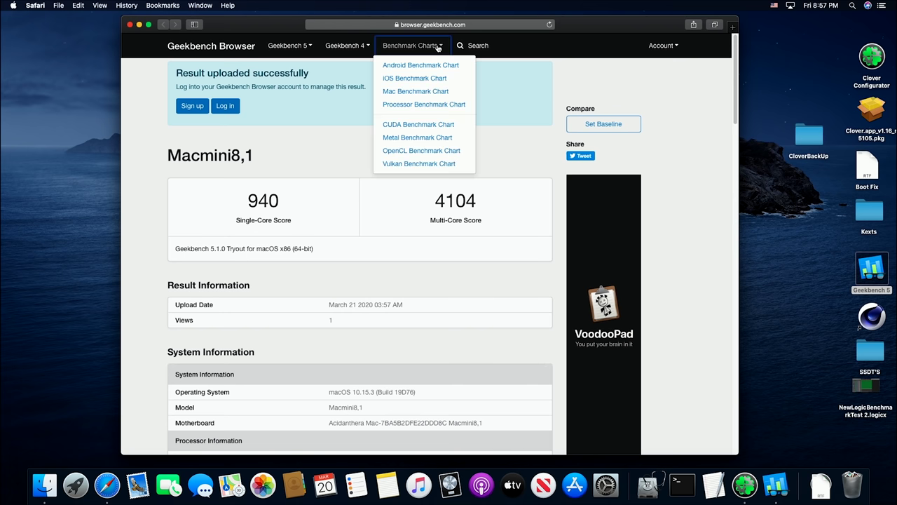
click(422, 92)
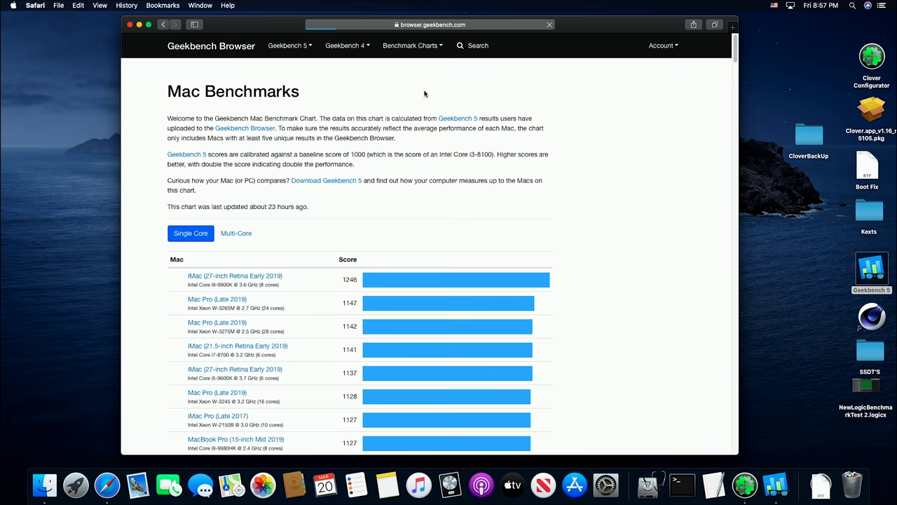
drag(588, 30, 610, 24)
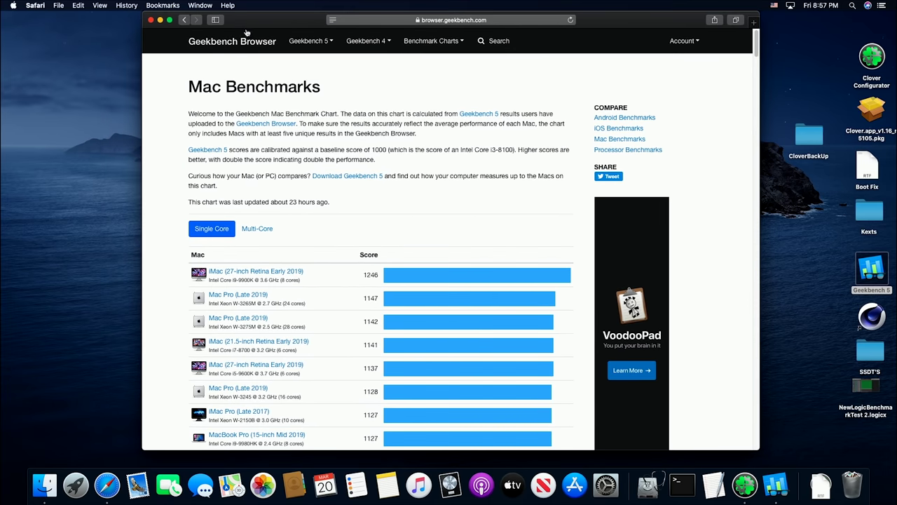
click(184, 21)
click(196, 21)
scroll(298, 233, down, 20)
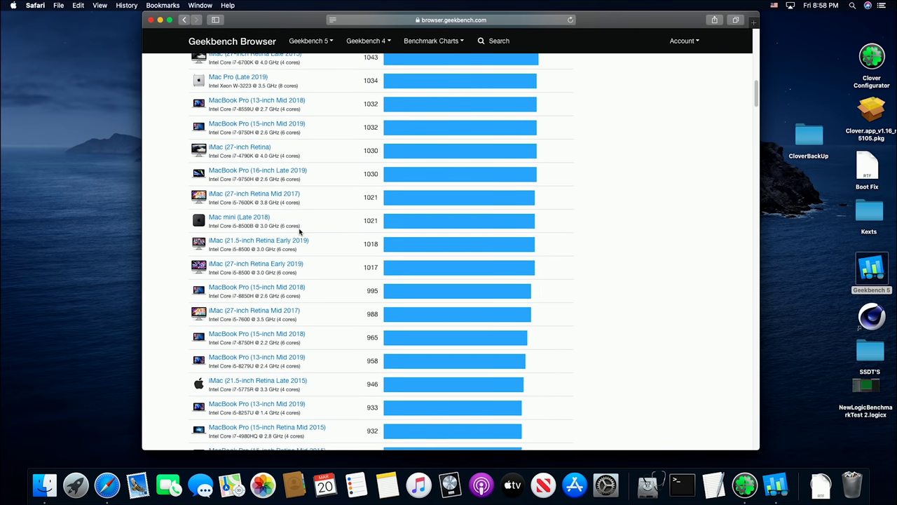
- Recheck the uploaded Geekbench result and compare its multi-core score with the Macs in the Mac Benchmark Chart
scroll(301, 230, down, 3)
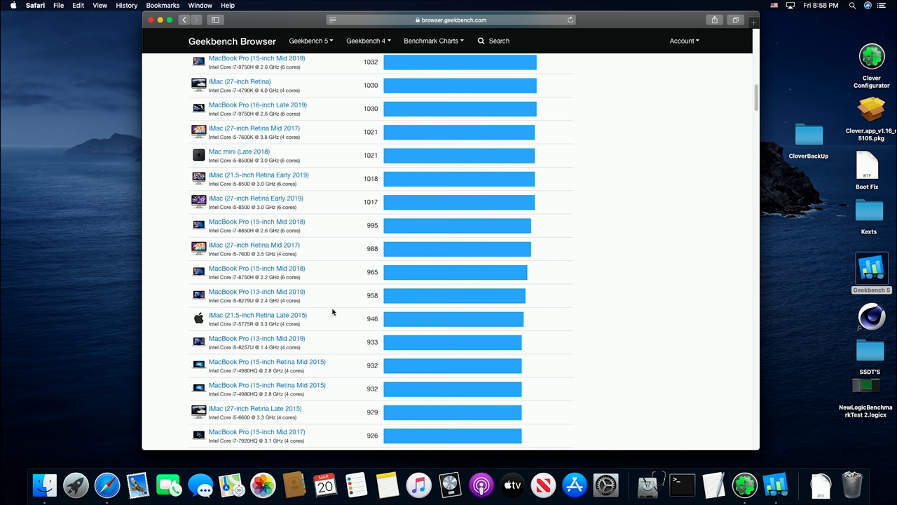
scroll(333, 311, up, 20)
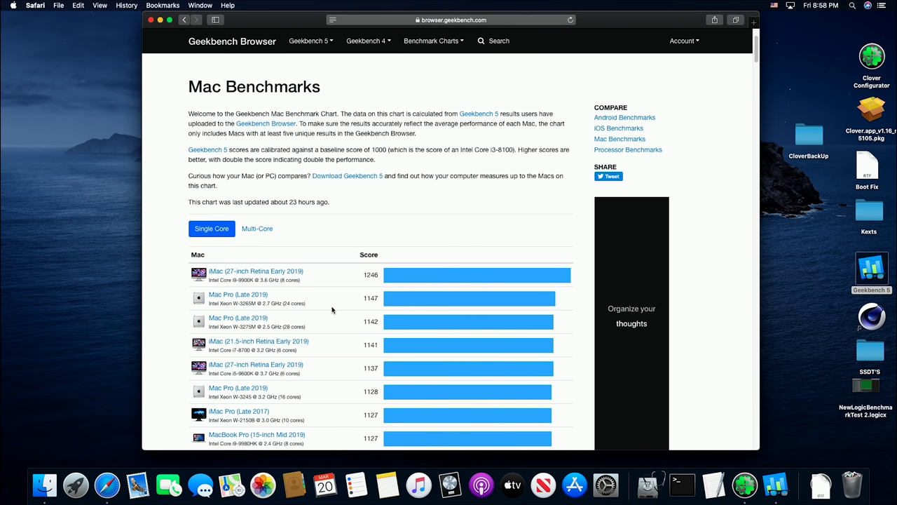
click(185, 21)
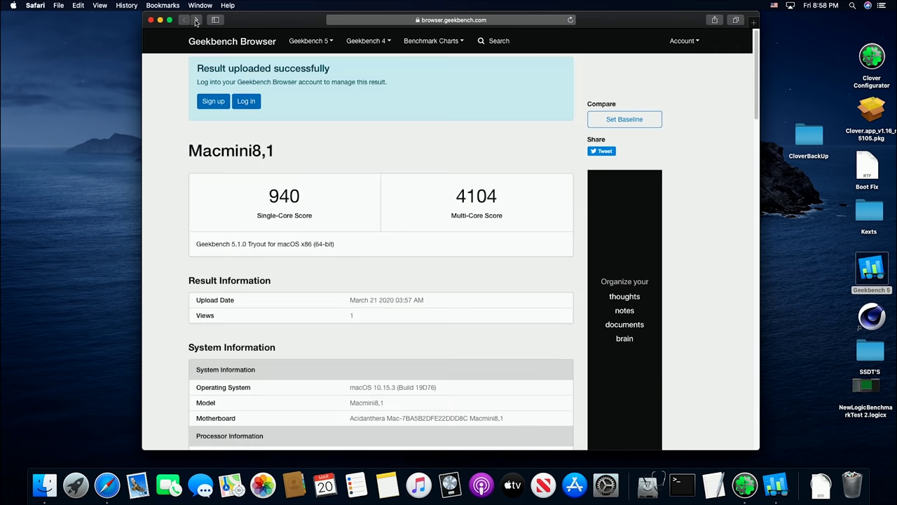
click(195, 22)
click(258, 229)
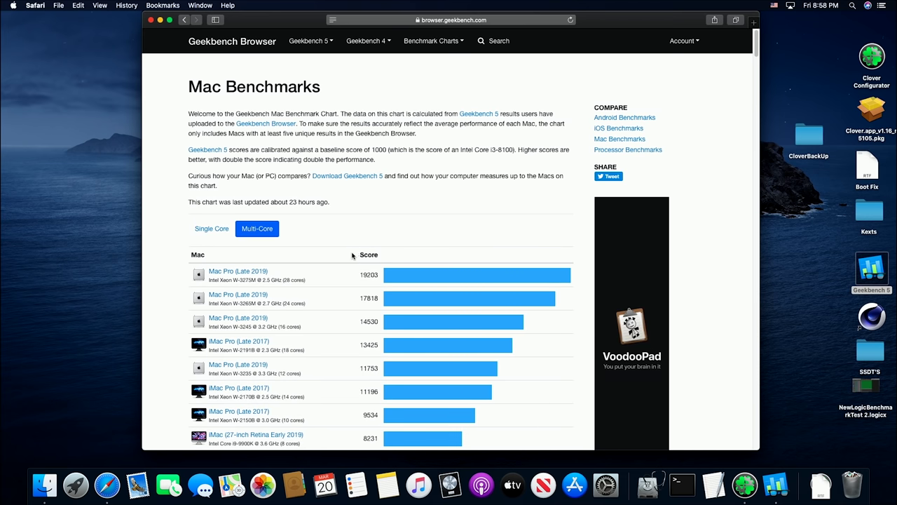
scroll(353, 255, down, 15)
scroll(354, 255, up, 5)
scroll(353, 255, down, 2)
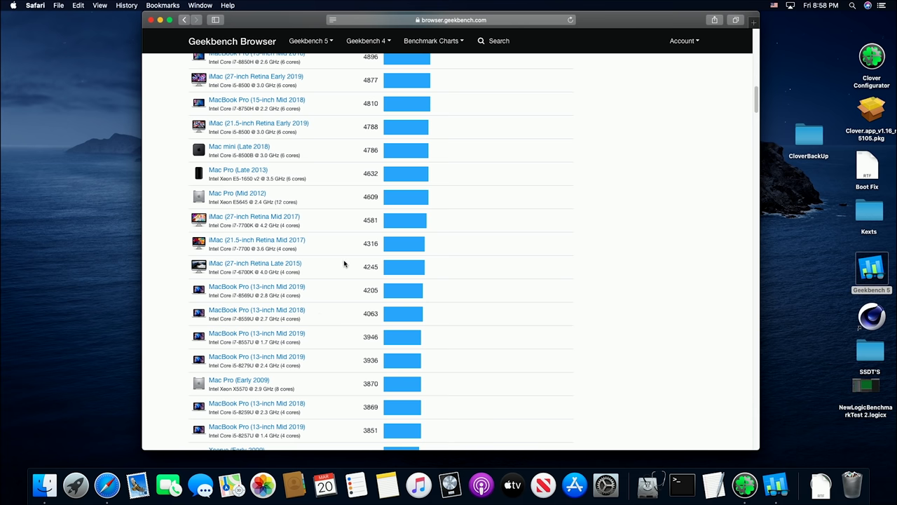
- Close the Geekbench Browser page in Safari and the Geekbench 5 window
drag(293, 24, 299, 53)
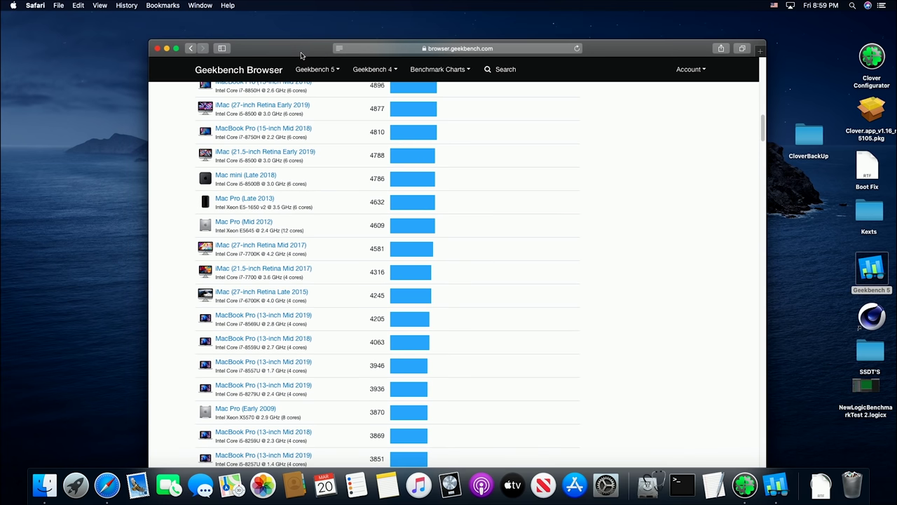
click(158, 48)
key(super+q)
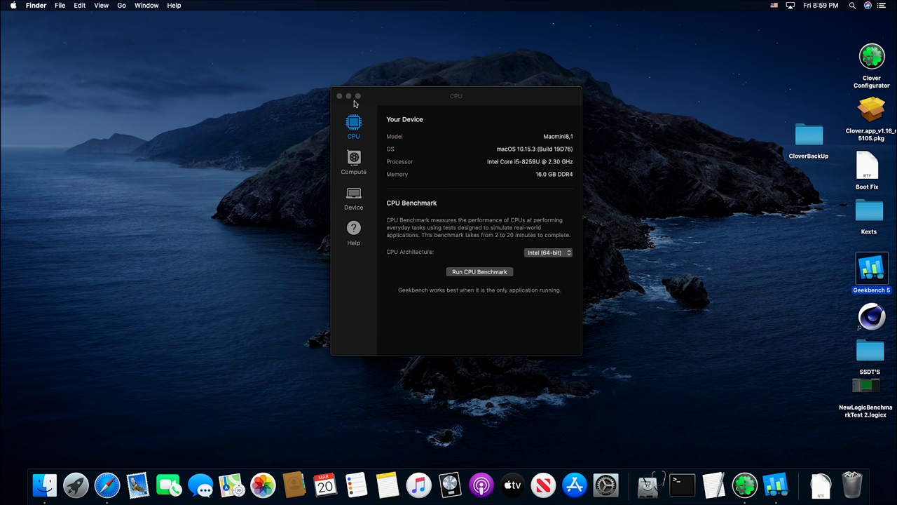
click(336, 96)
click(718, 267)
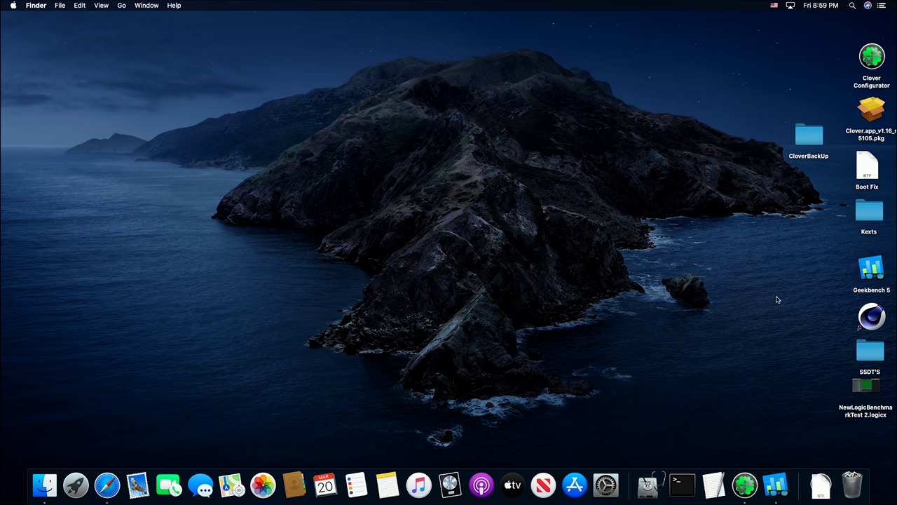
- Run the CPU test in Cinebench Release 20 and compare its score with the ranked processors, including the Core i7-7700K
double_click(870, 314)
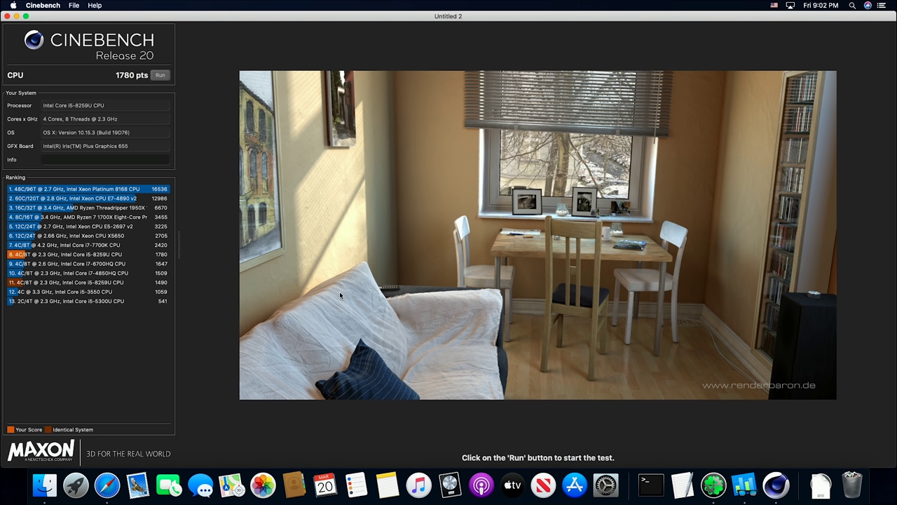
drag(180, 247, 296, 252)
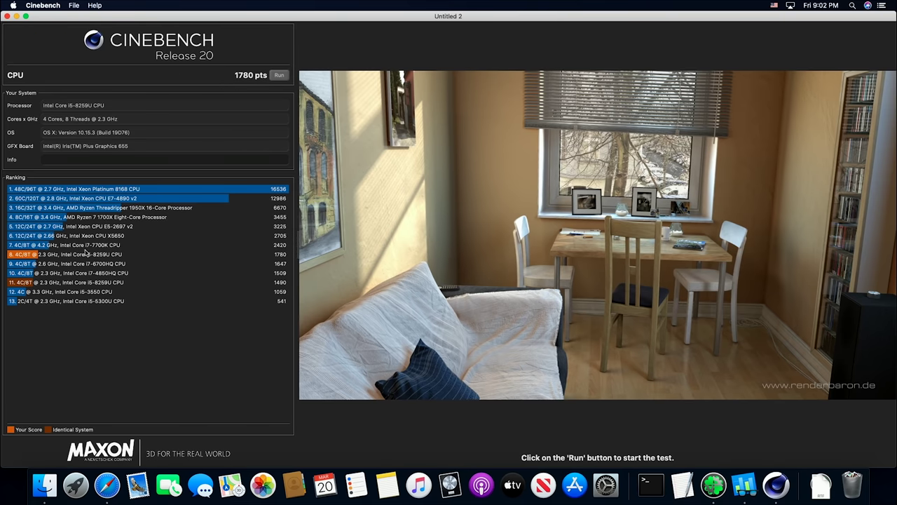
mouse_move(87, 250)
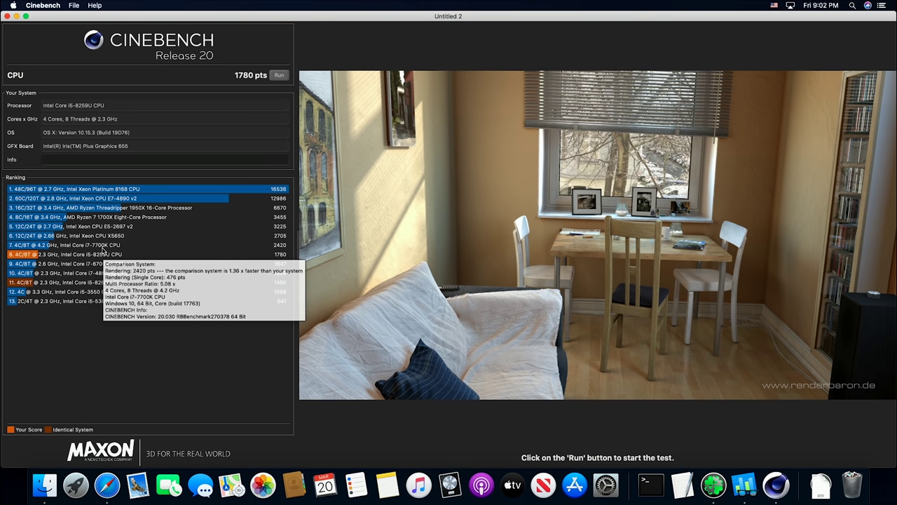
mouse_move(103, 268)
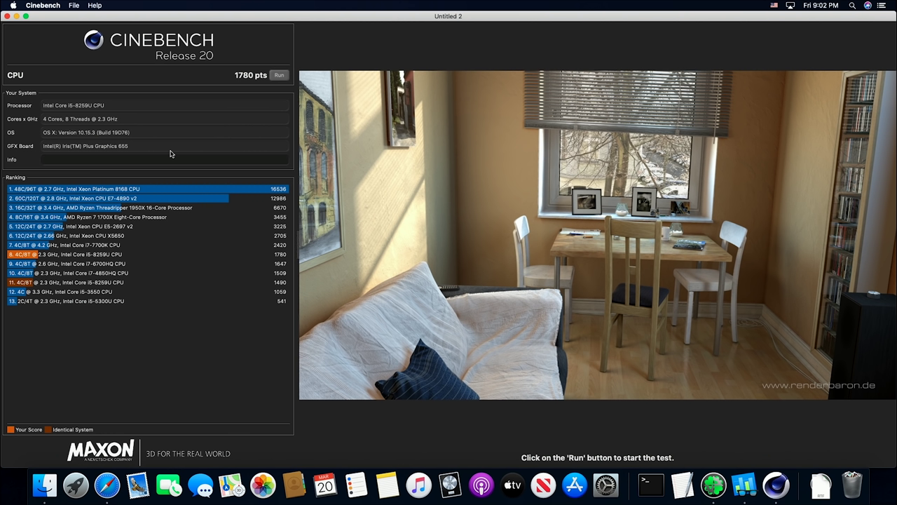
- Quit Cinebench and return to the desktop
click(45, 6)
click(63, 92)
click(515, 165)
click(520, 166)
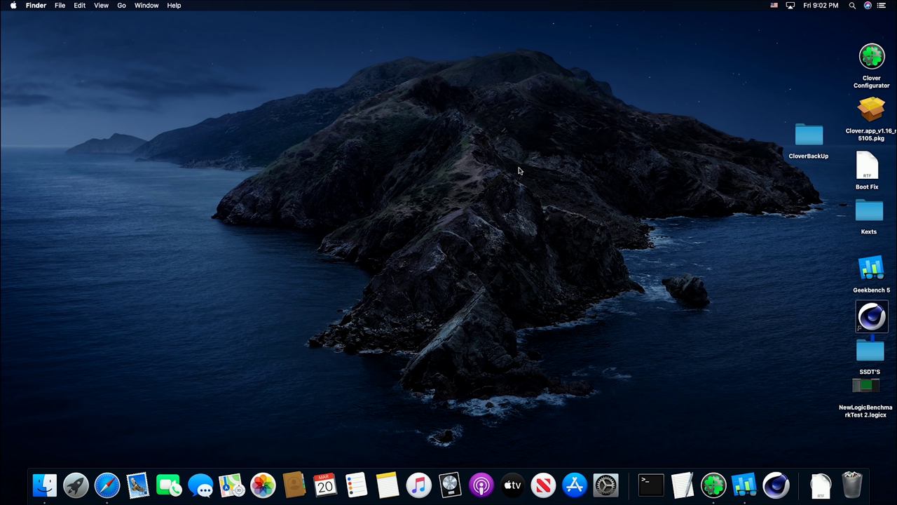
click(638, 235)
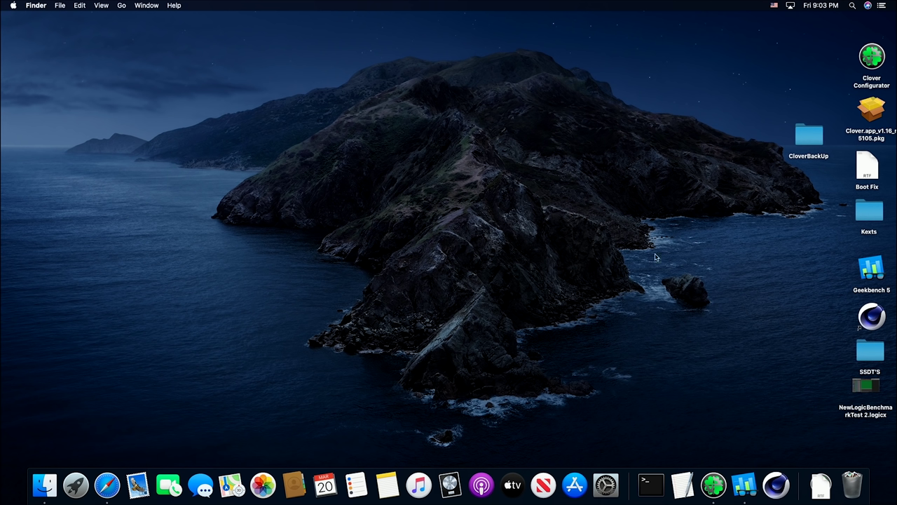
- Open the NewLogicBenchmarkTest 2 project in Logic Pro X and add Load Meters (CPU/HD) to the control bar display
click(452, 485)
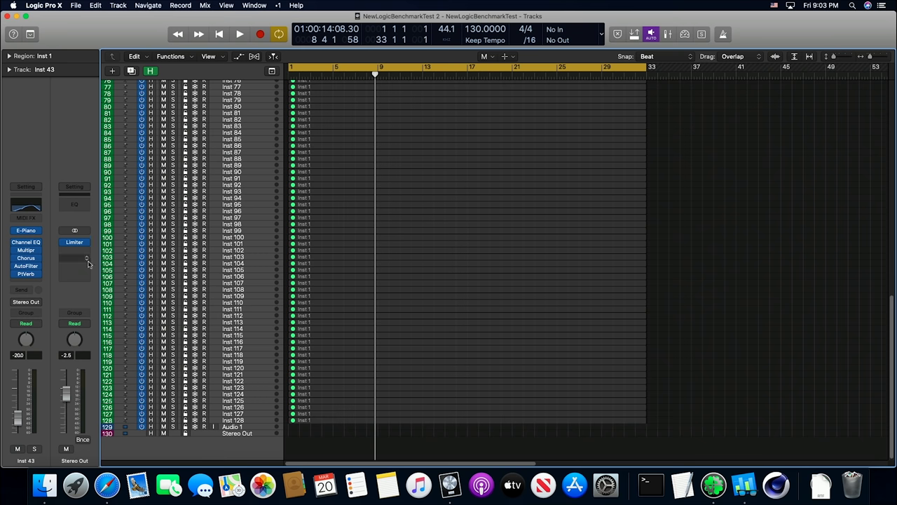
key(super+z)
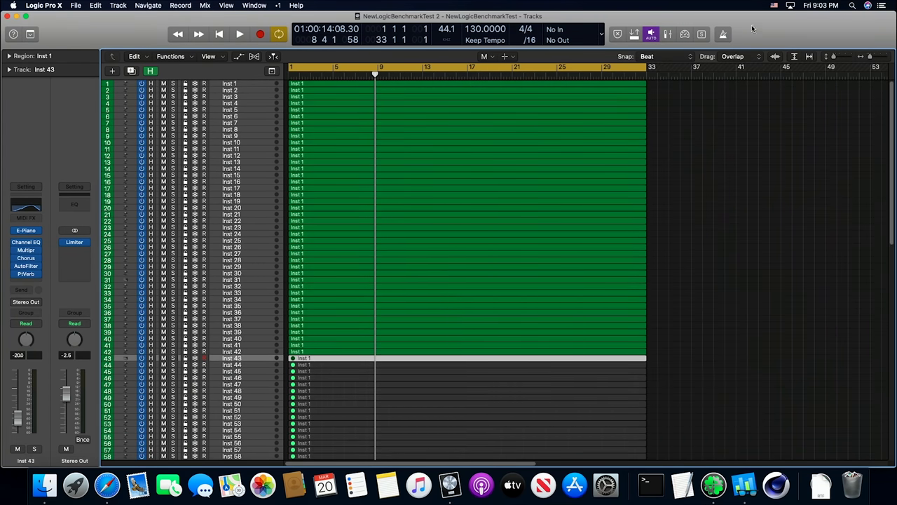
click(602, 35)
click(620, 98)
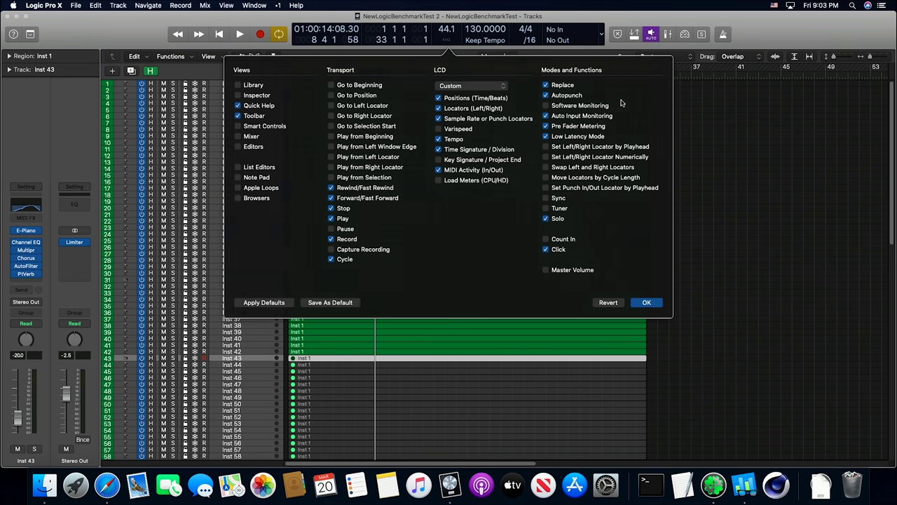
click(476, 180)
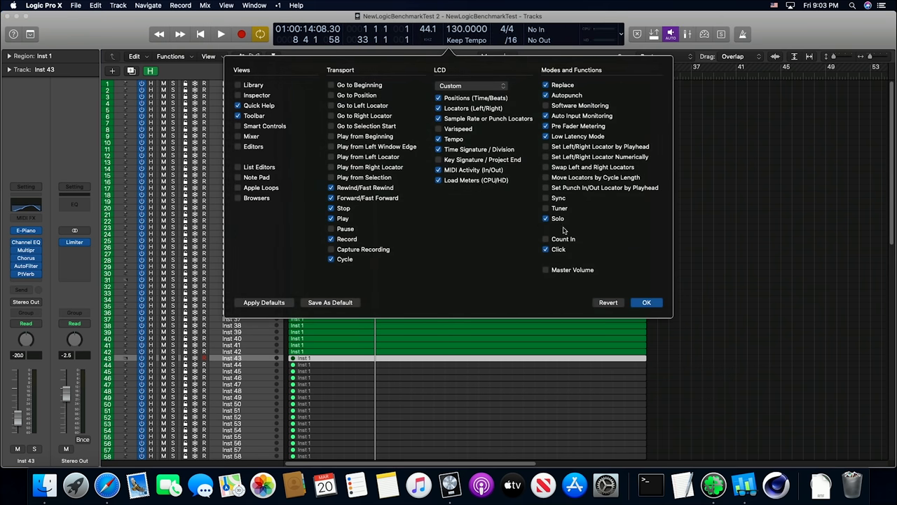
click(646, 303)
- Open the floating CPU/HD meter, place it beside the regions, and return the playhead to the project start
click(612, 39)
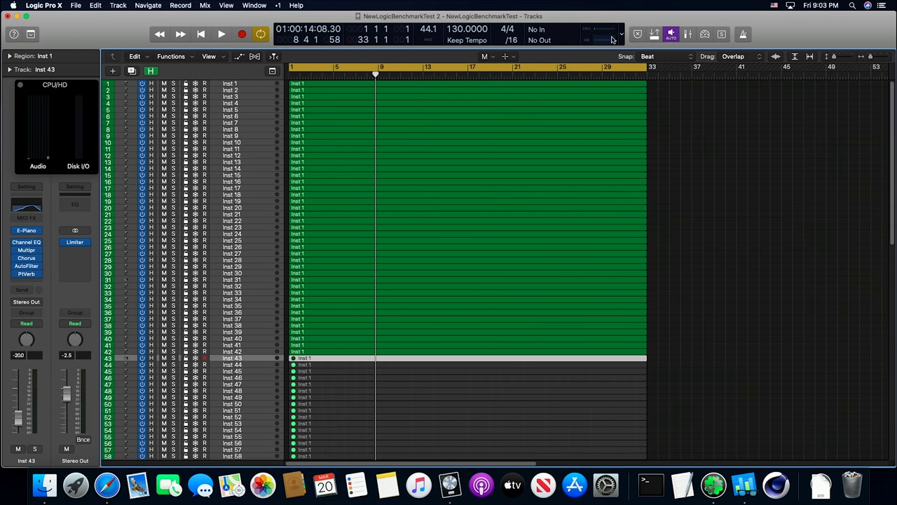
drag(78, 84, 724, 174)
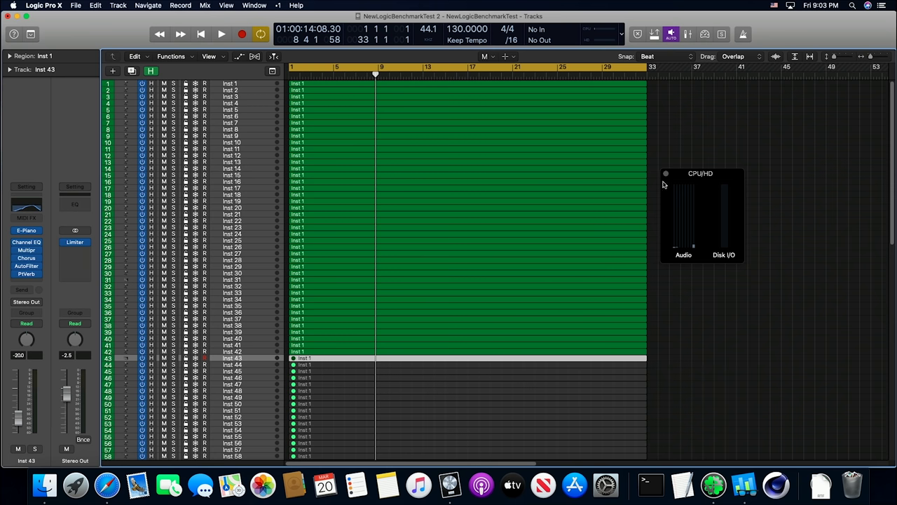
drag(724, 177, 711, 177)
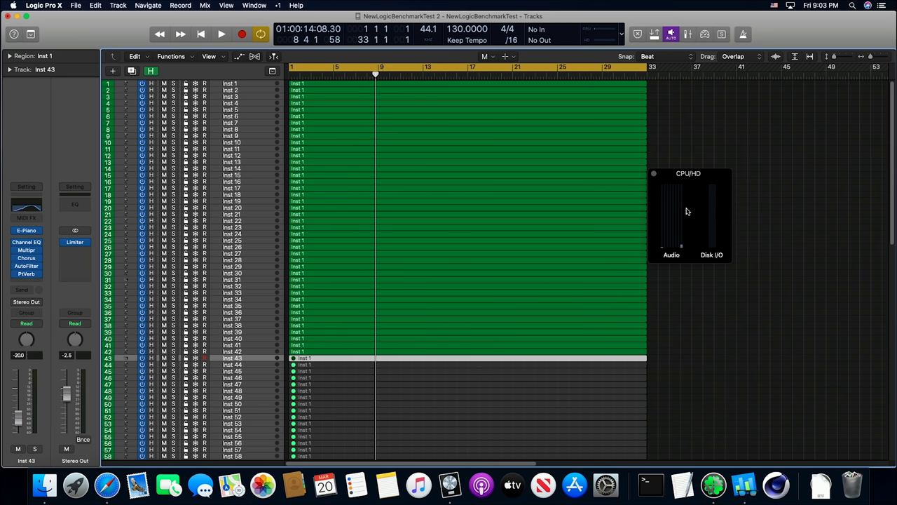
click(199, 36)
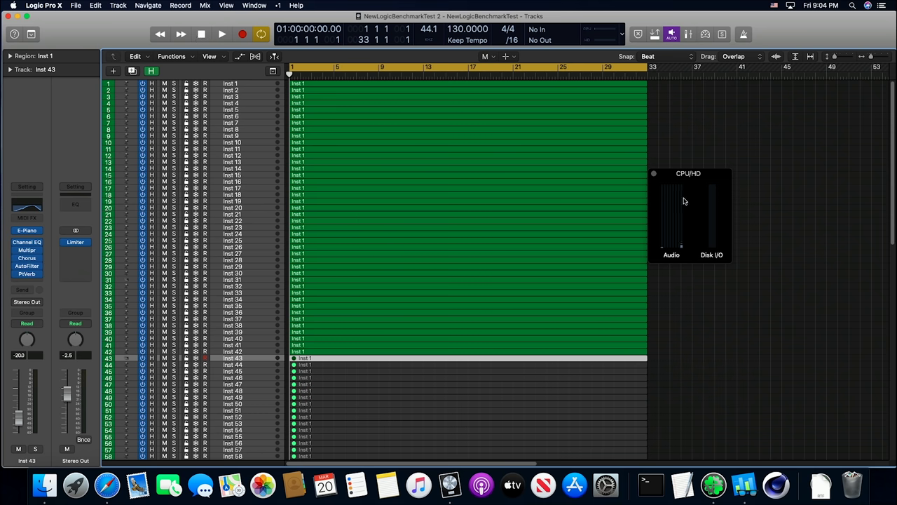
drag(692, 176, 699, 176)
- Mute the regions on tracks 19 to 42 and reactivate those on tracks 19 and 20
drag(651, 206, 641, 348)
right_click(592, 311)
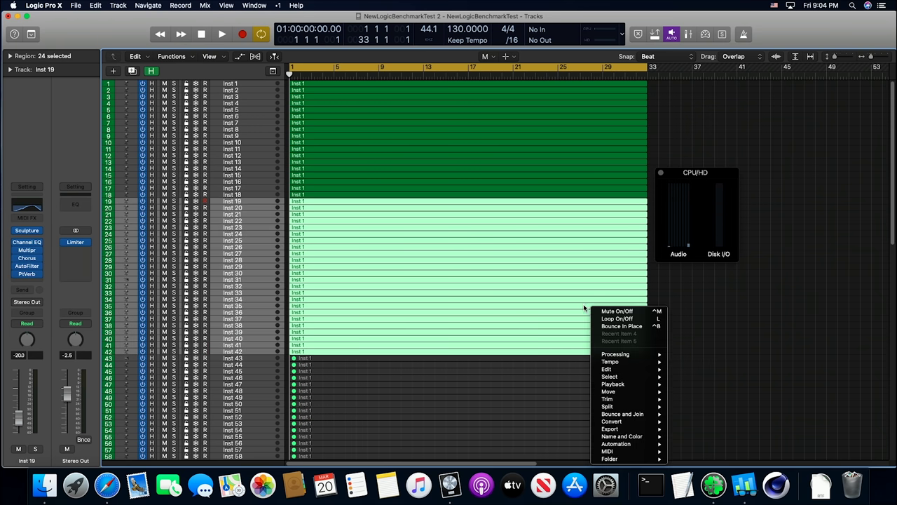
click(582, 307)
click(662, 311)
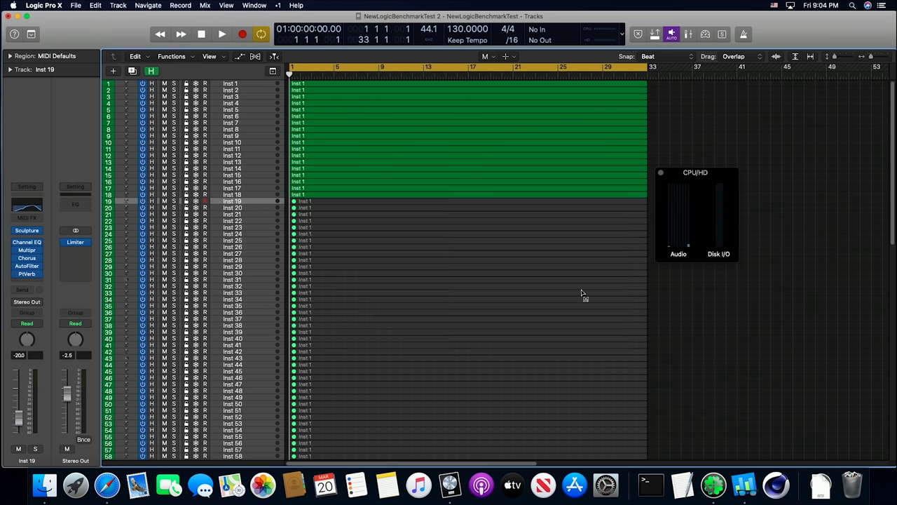
click(332, 202)
click(329, 211)
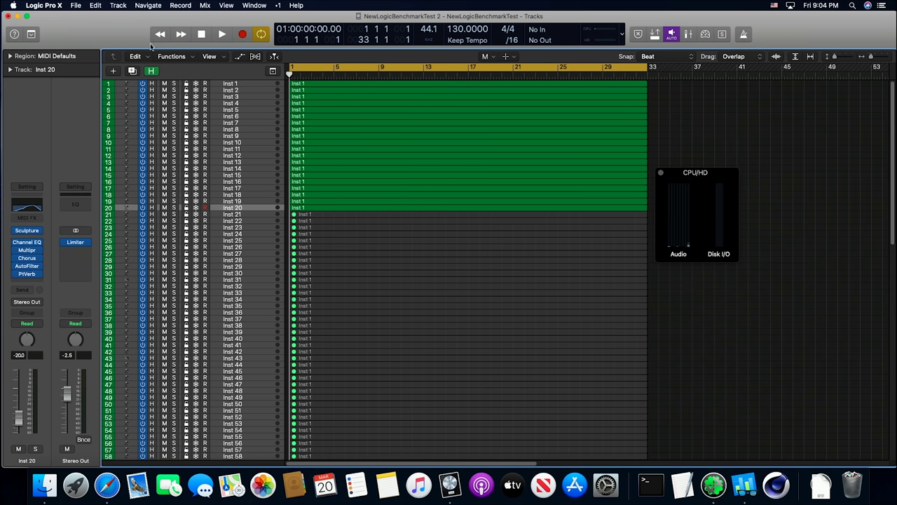
- Check the I/O buffer size and processing threads in Logic's audio device preferences, and close the preferences
click(60, 6)
mouse_move(64, 34)
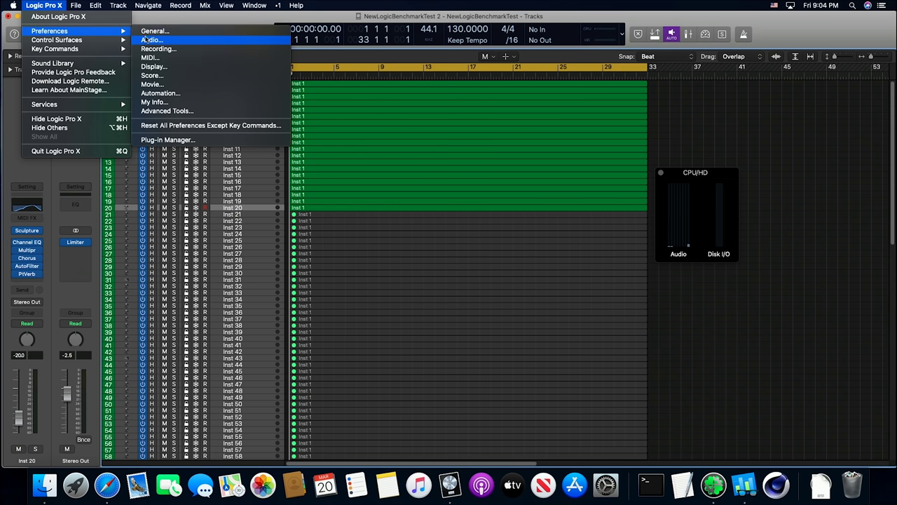
click(145, 40)
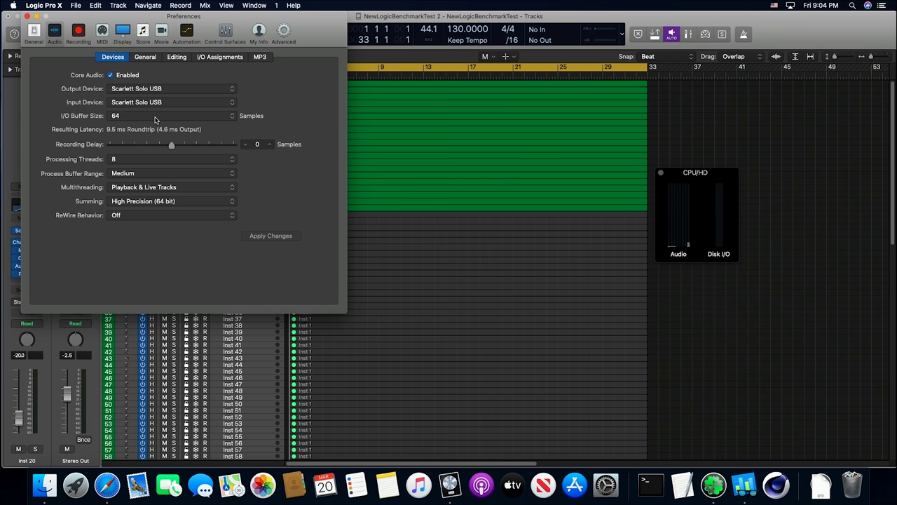
click(156, 120)
click(156, 120)
click(136, 160)
click(136, 161)
drag(309, 44, 350, 44)
click(67, 16)
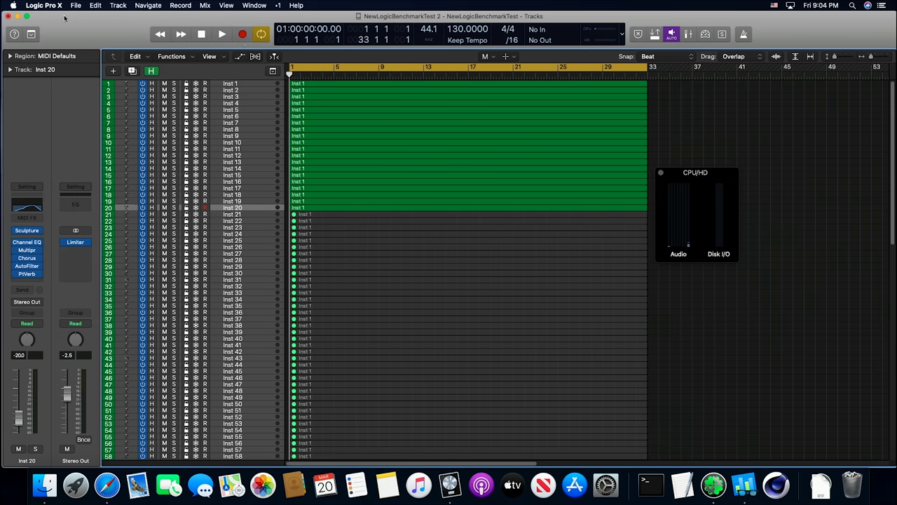
- Play the project with 20 active tracks to examine the CPU load, and stop playback
click(220, 36)
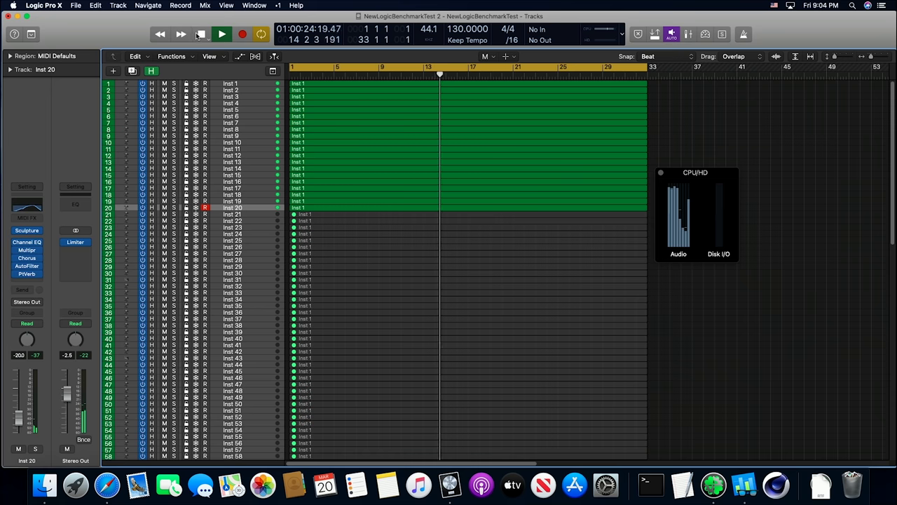
click(199, 35)
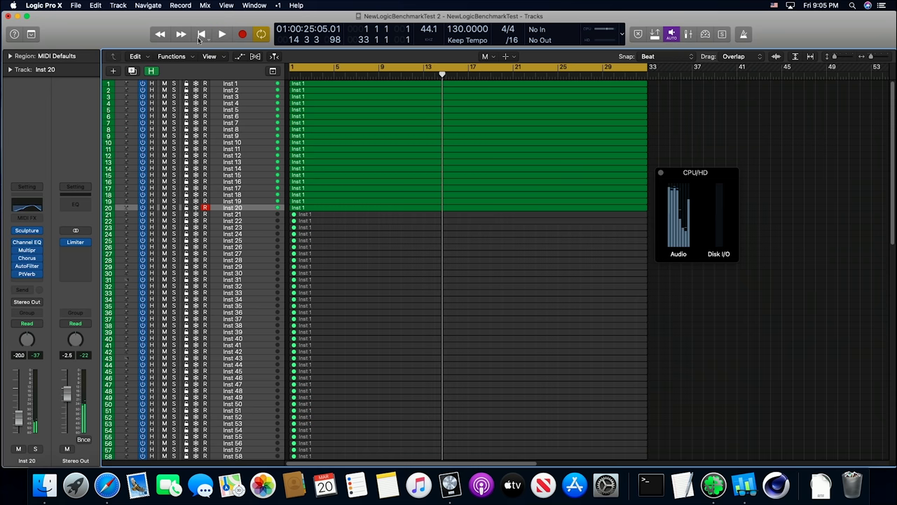
- Unmute the regions on tracks 21 to 28 and play the project to test the CPU load
click(334, 216)
click(335, 222)
click(334, 228)
click(335, 234)
click(334, 240)
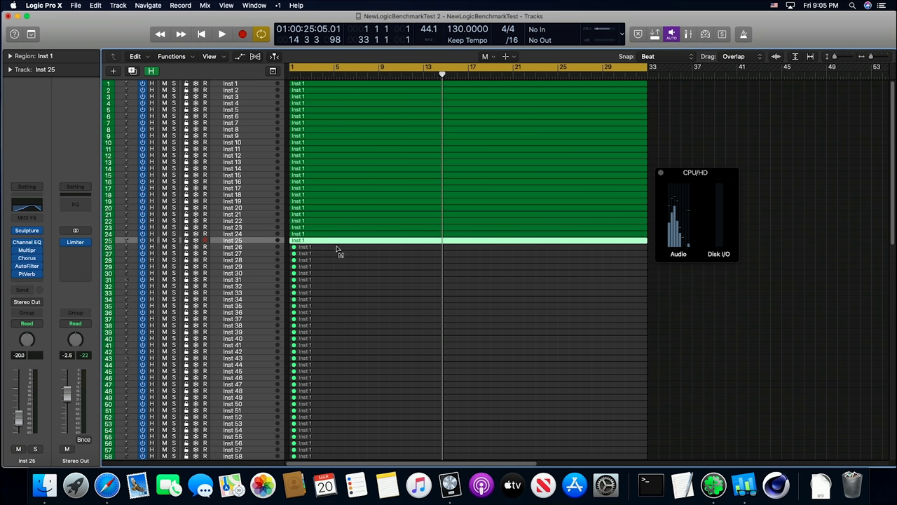
click(336, 247)
click(336, 254)
click(338, 261)
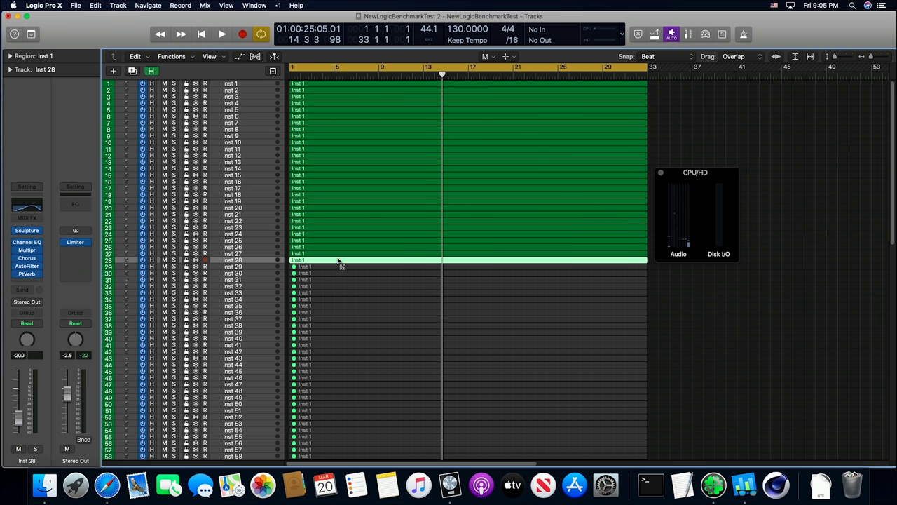
click(222, 35)
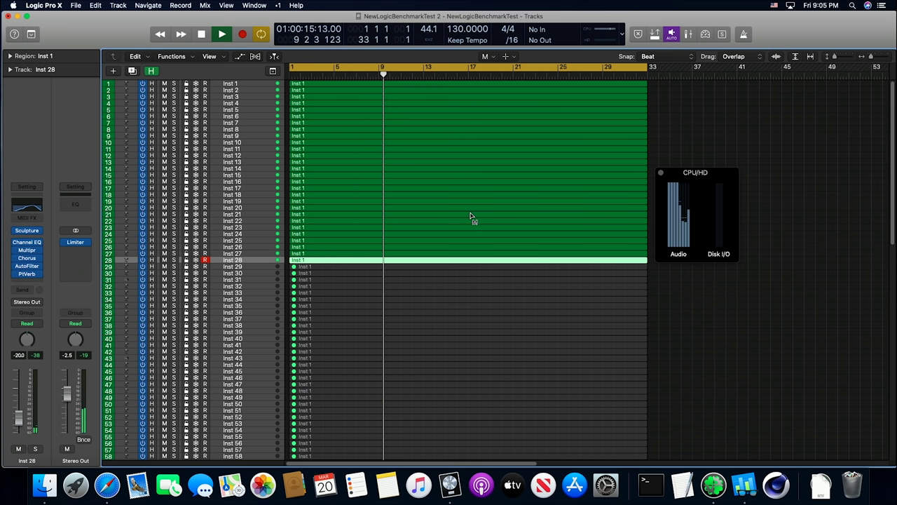
key(space)
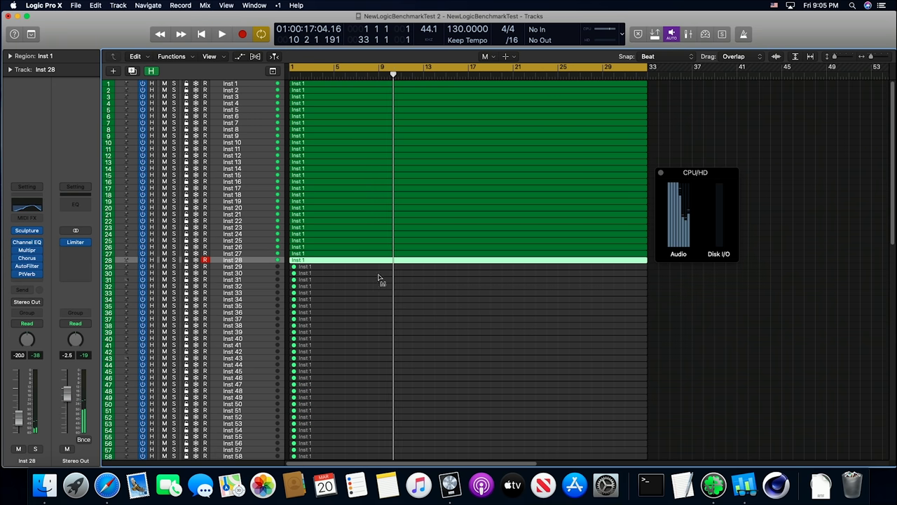
- Unmute the regions on tracks 29 to 32, play the project to test the CPU load, and stop playback
click(342, 270)
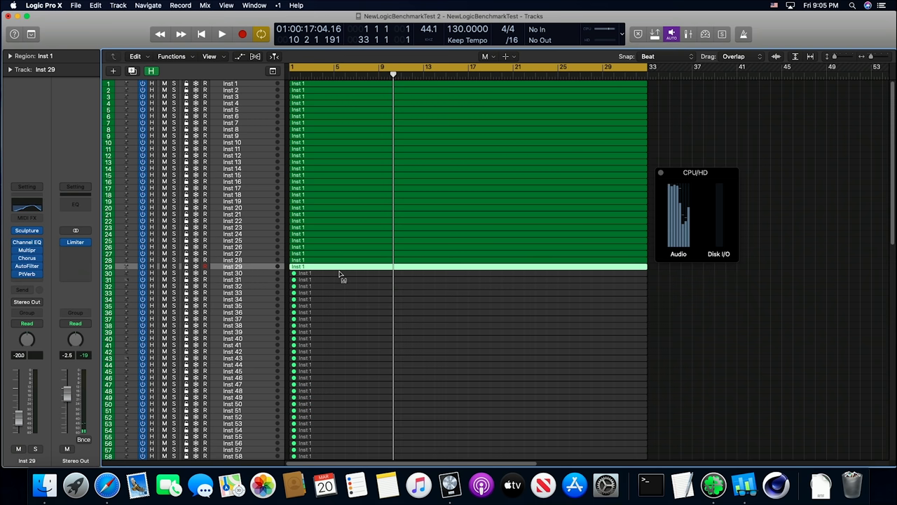
click(339, 273)
click(337, 280)
click(335, 287)
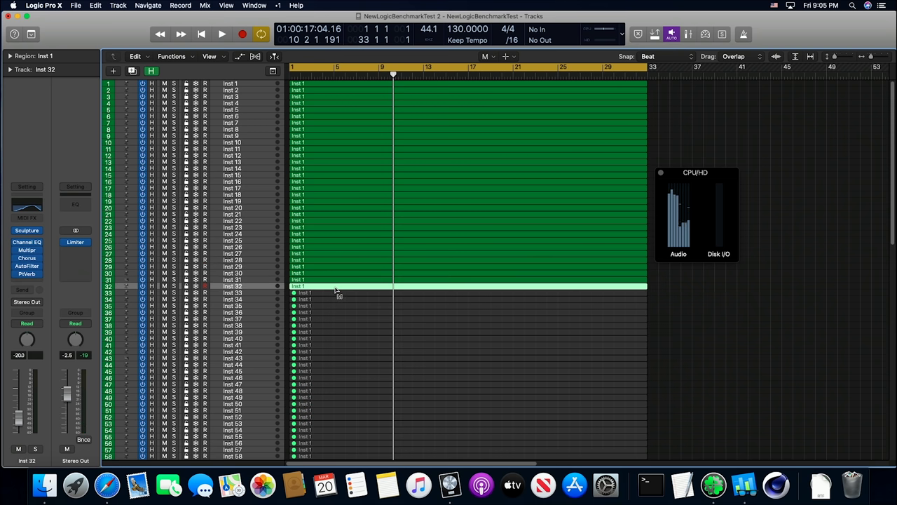
click(223, 34)
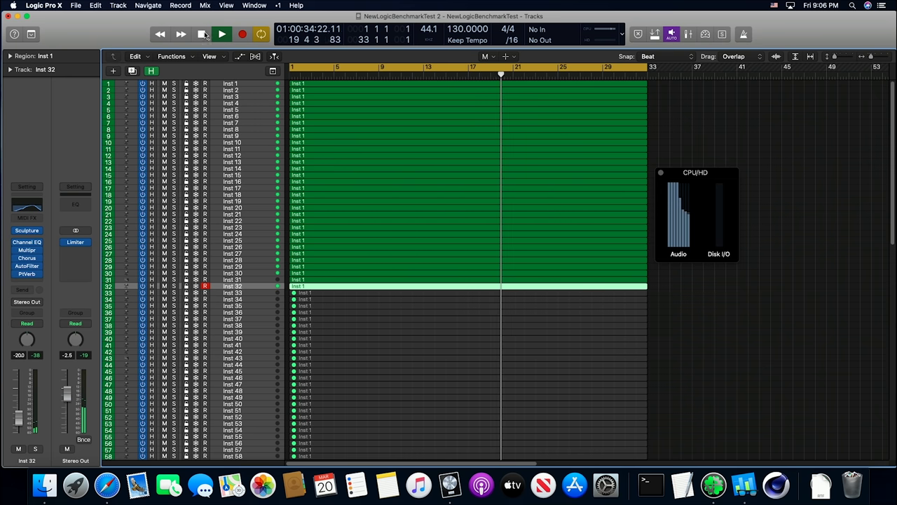
key(space)
- Unmute the regions on tracks 33 to 36, play the project from the beginning to test the load, and stop playback
click(337, 294)
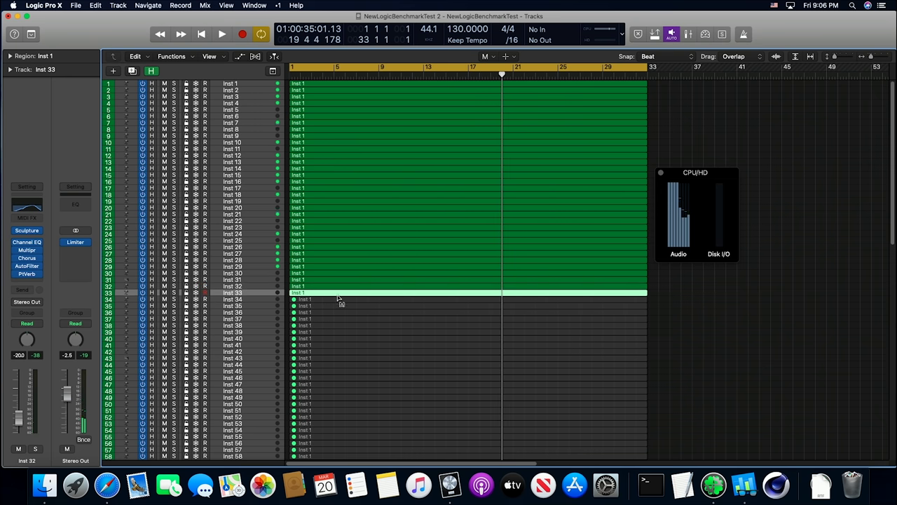
click(336, 301)
click(334, 307)
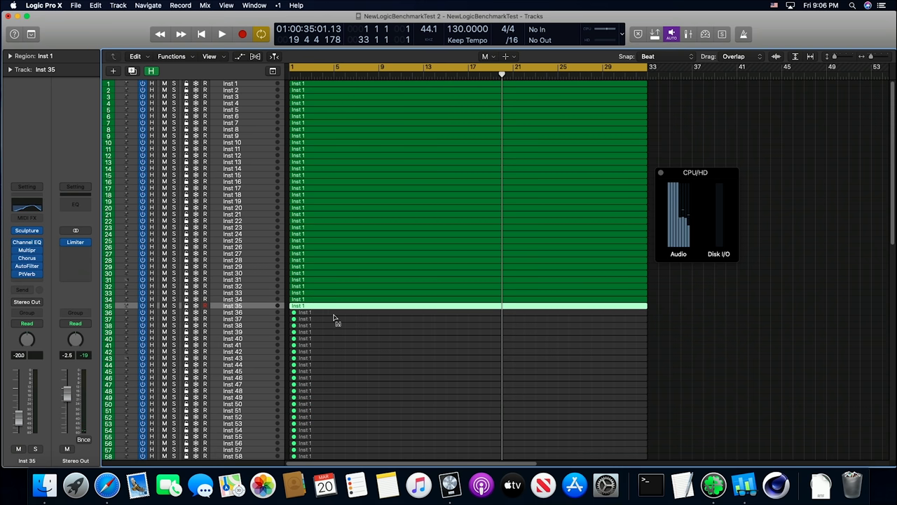
click(334, 316)
click(204, 39)
click(221, 39)
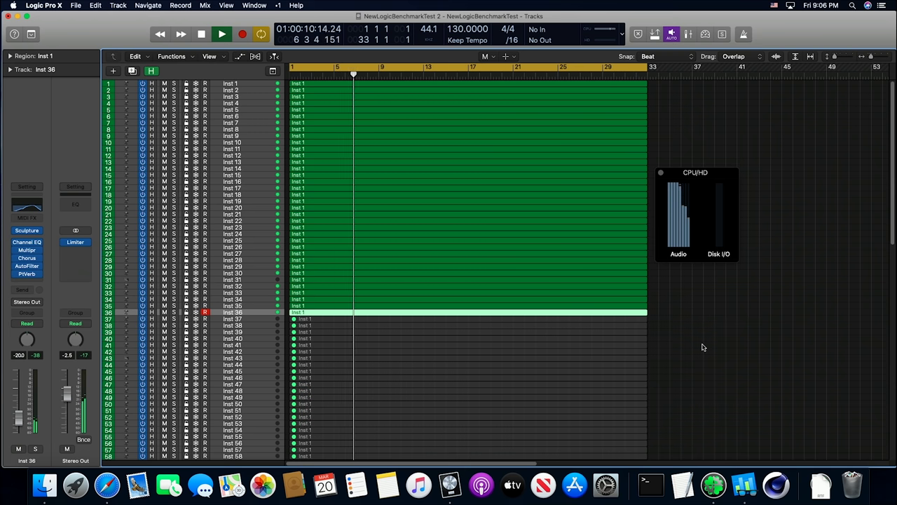
key(space)
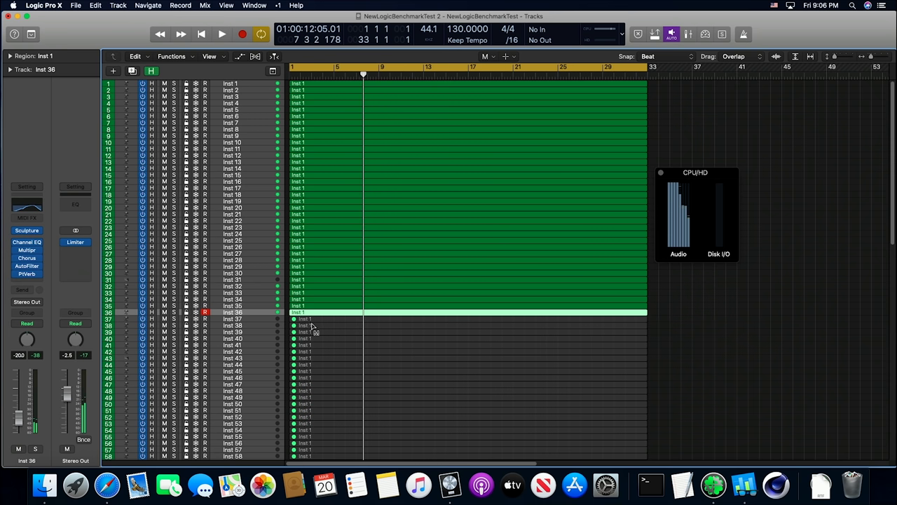
- Unmute the regions on tracks 37 to 40, play from the beginning to test the load, and stop playback
drag(321, 313, 325, 339)
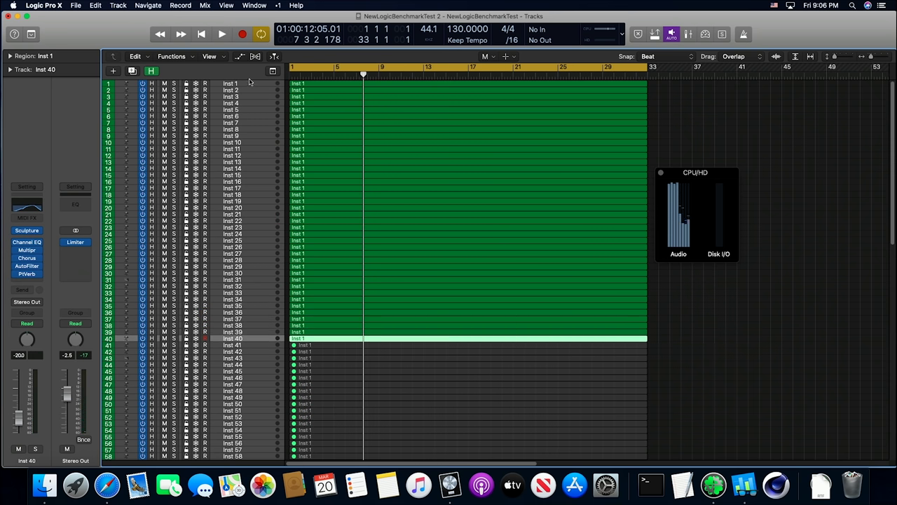
click(202, 35)
click(222, 35)
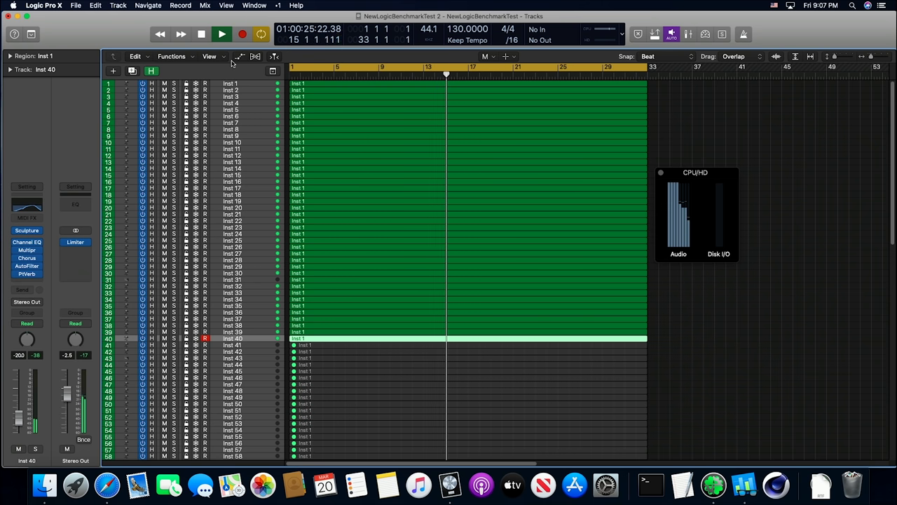
key(space)
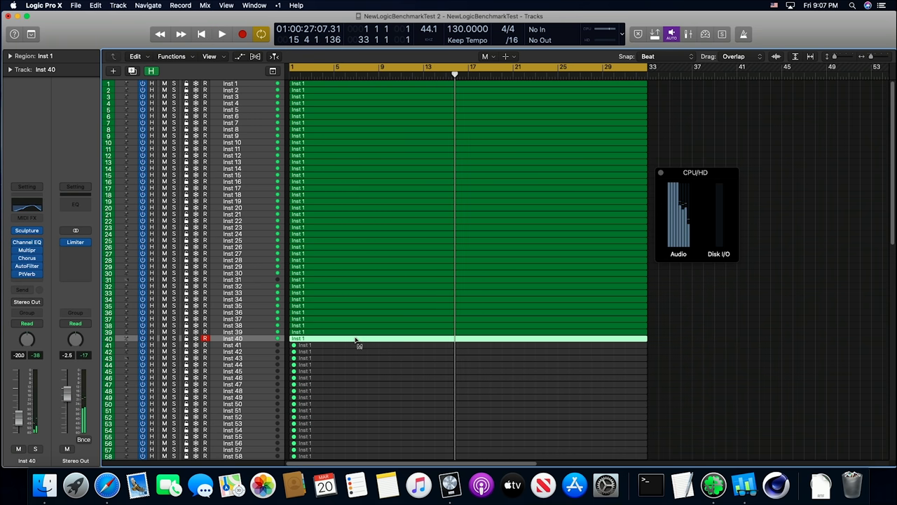
- Unmute the regions on tracks 41 to 50, play the project from the beginning, and dismiss the overload alert
drag(332, 404, 337, 349)
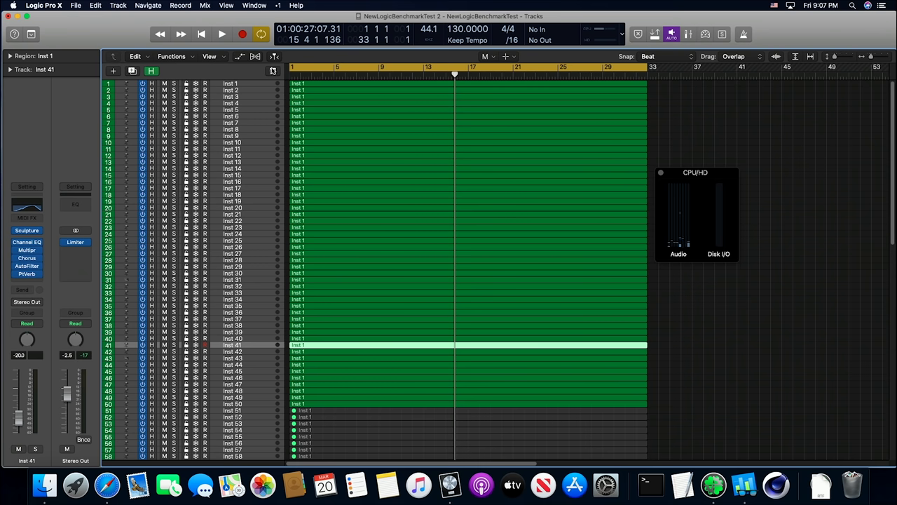
click(203, 35)
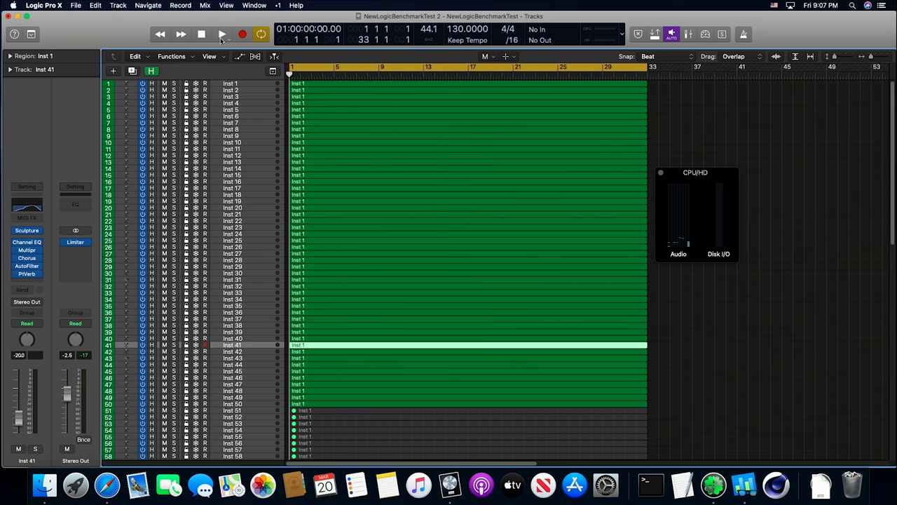
click(222, 35)
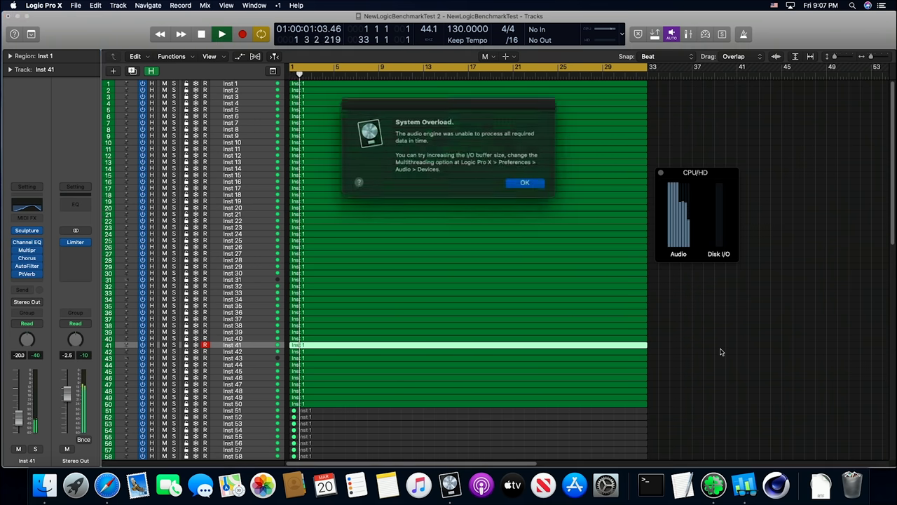
click(525, 181)
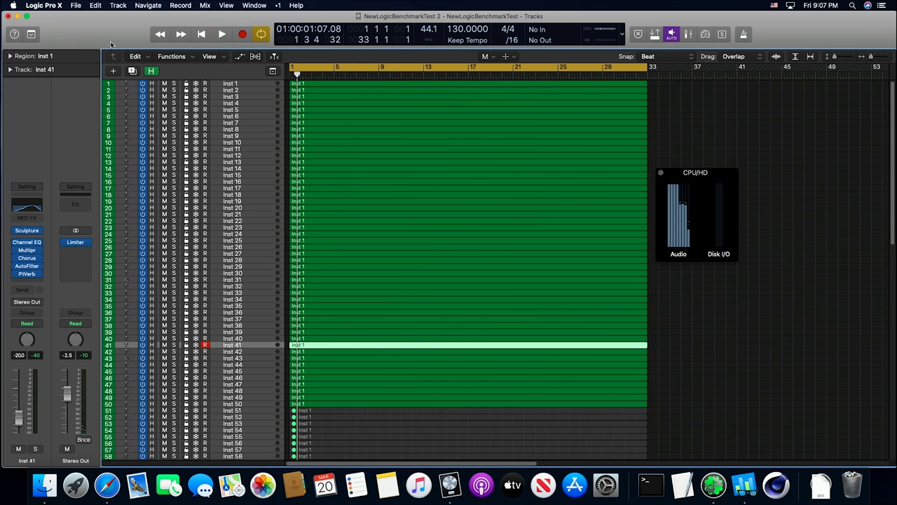
- Set the I/O buffer size to 1024 samples in the audio device preferences, apply it, and replay the 50-track project
click(54, 6)
mouse_move(63, 32)
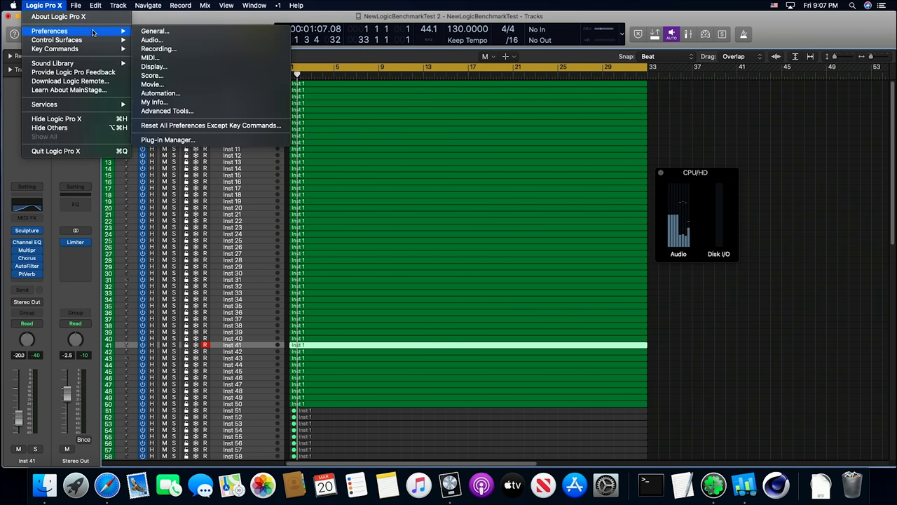
click(143, 39)
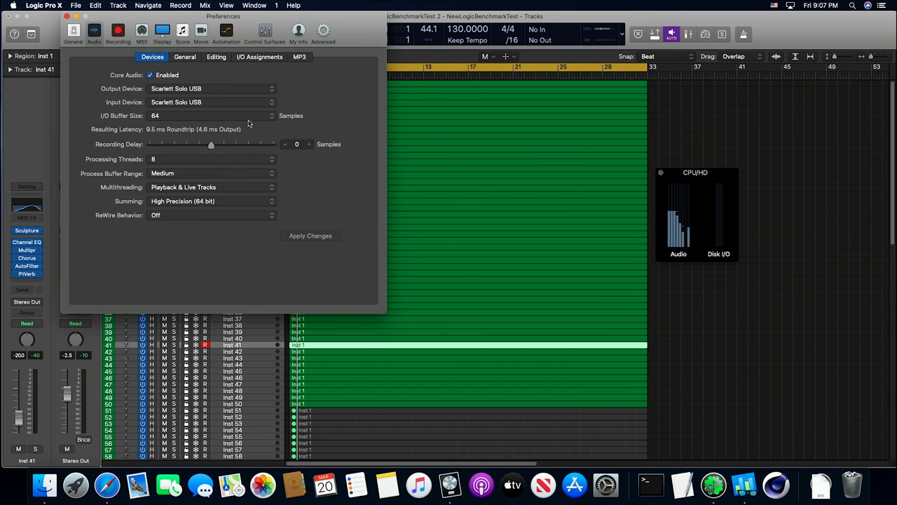
click(259, 117)
click(230, 150)
click(328, 239)
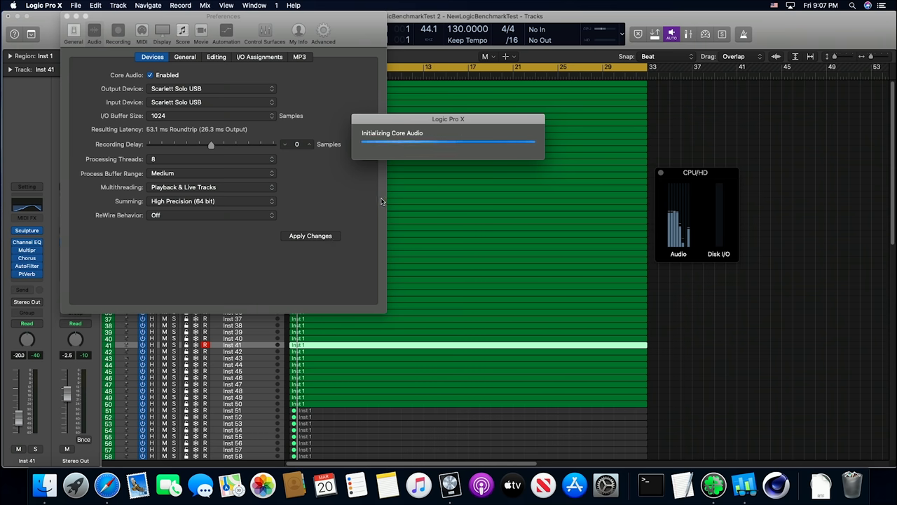
click(67, 16)
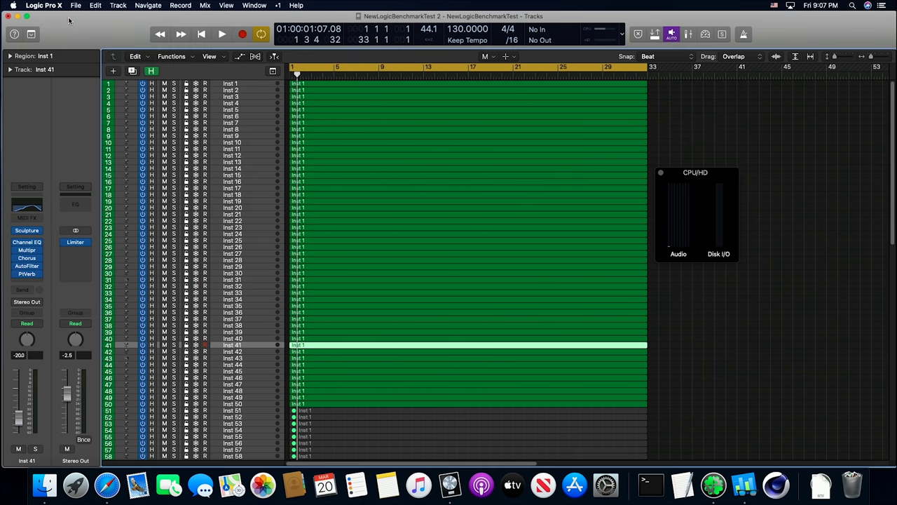
click(222, 35)
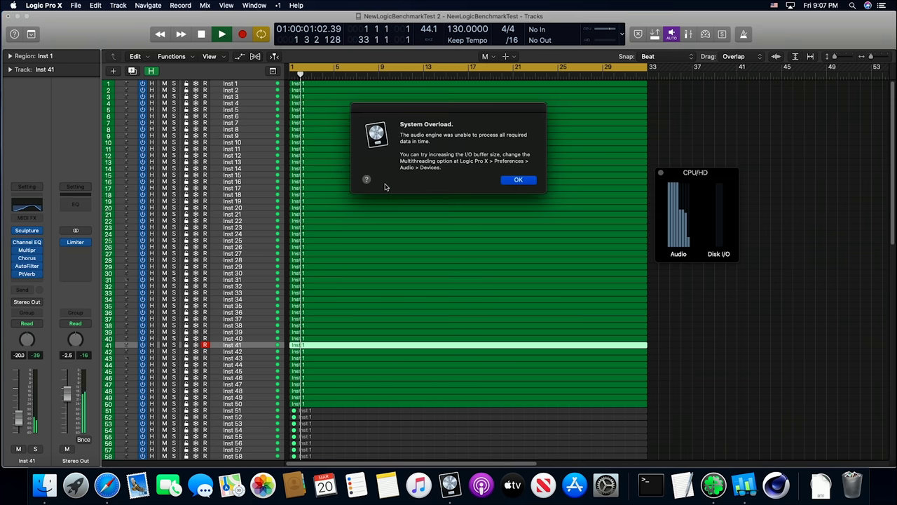
click(519, 180)
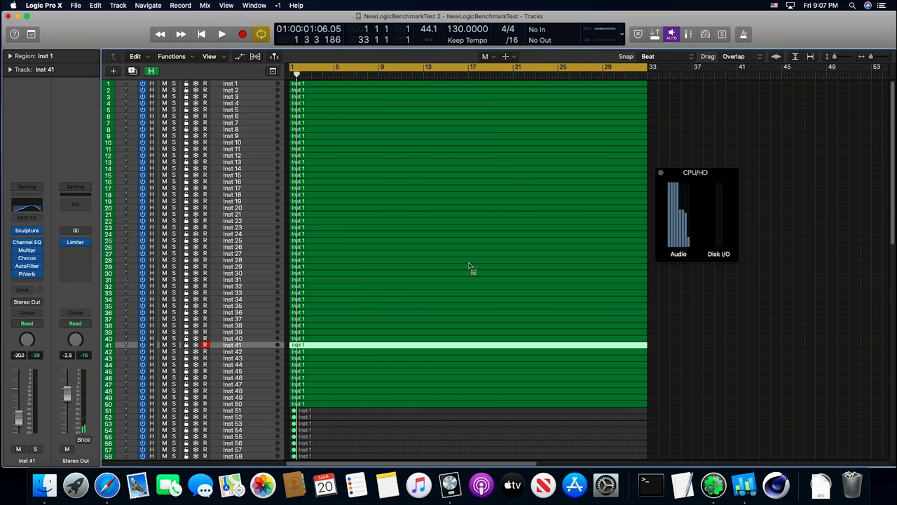
- Mute the regions on tracks 49 and 50 and on tracks 47 and 48, testing playback after each pair
click(344, 399)
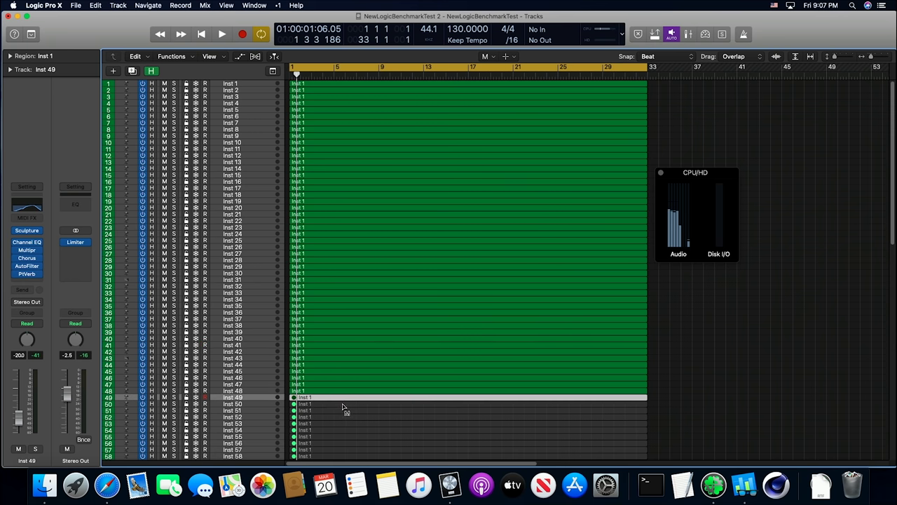
click(224, 35)
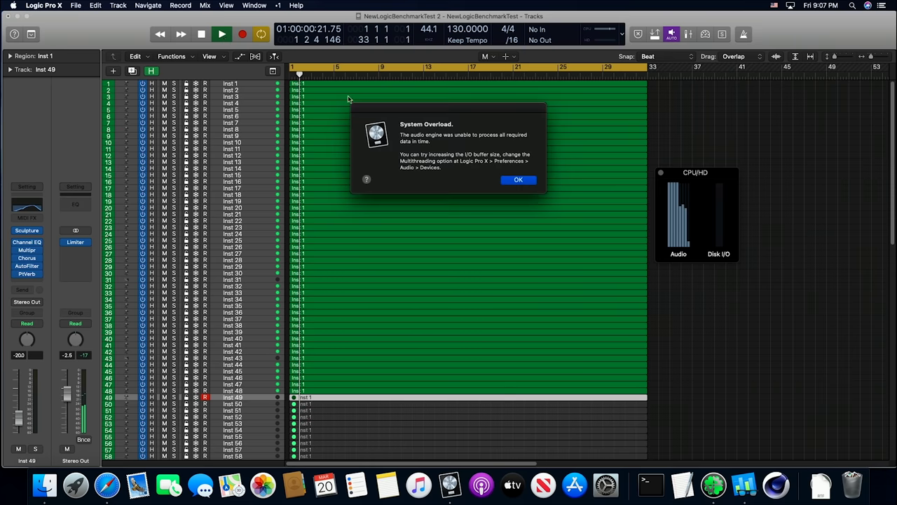
click(519, 181)
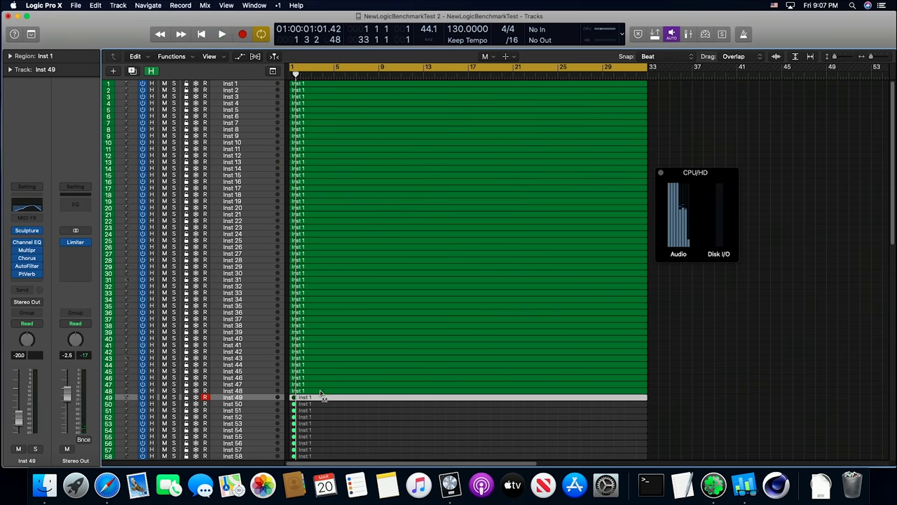
key(Up)
key(Up)
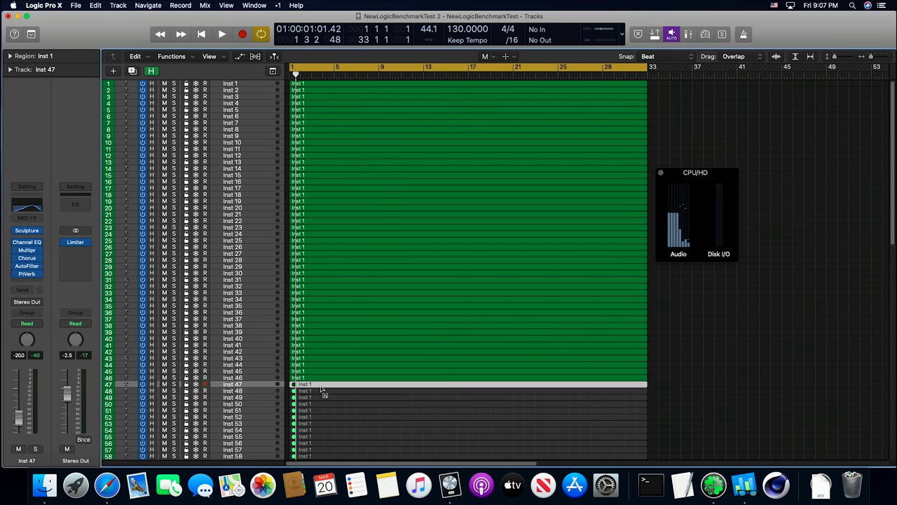
click(222, 35)
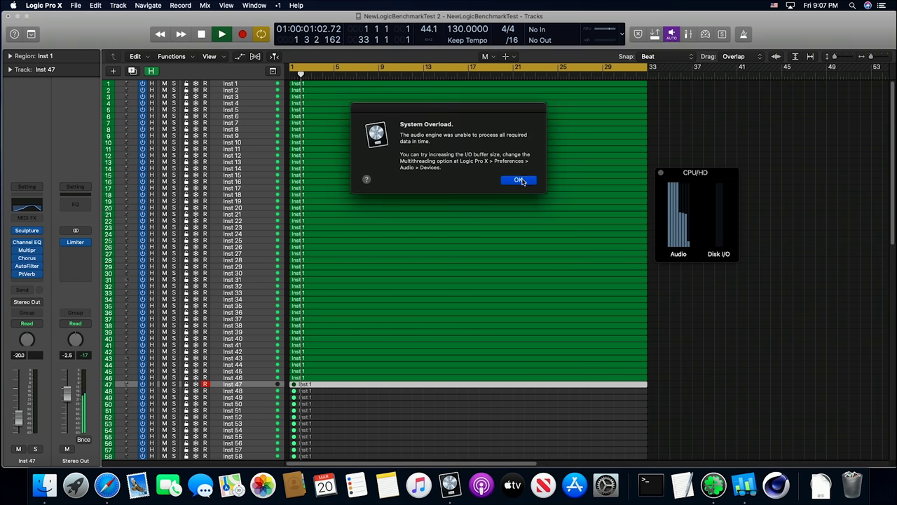
click(519, 181)
- Mute the regions on tracks 45 and 46, play the project with 44 active tracks, and dismiss the overload alert
key(Up)
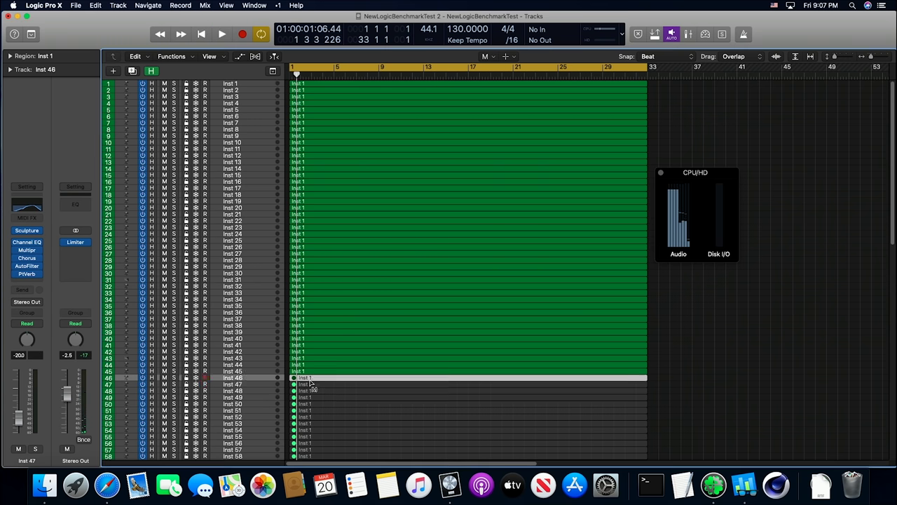
click(311, 378)
key(Up)
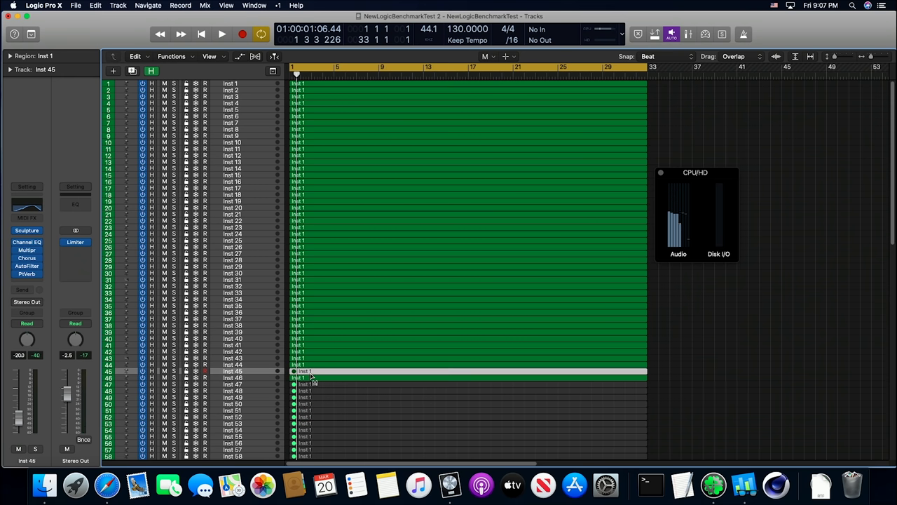
key(Down)
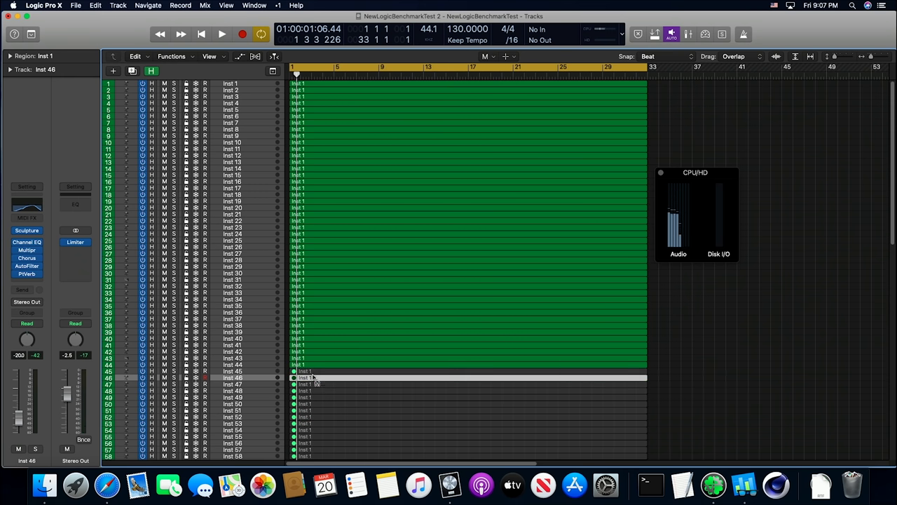
click(223, 39)
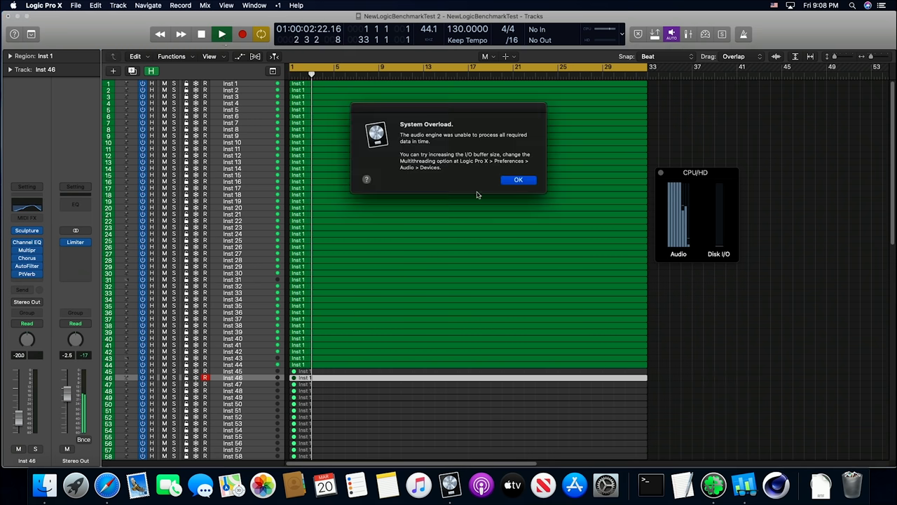
click(517, 182)
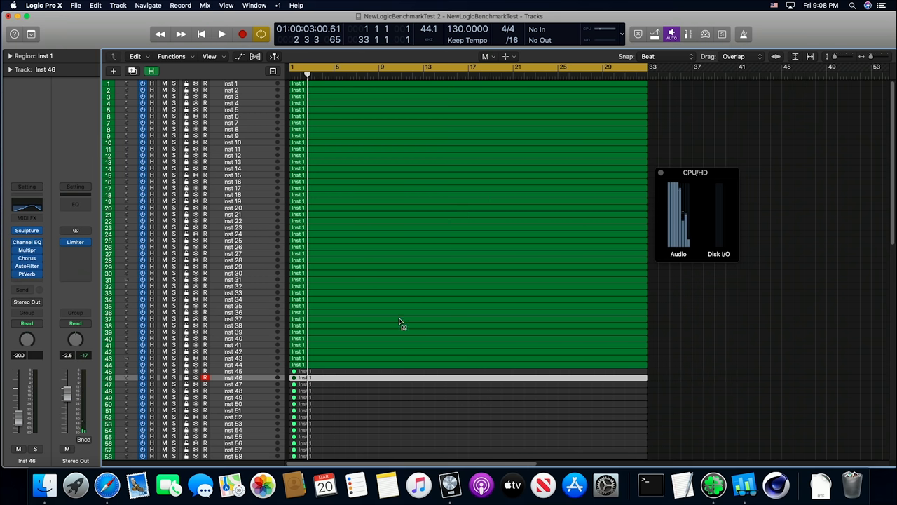
- Mute the regions on tracks 43 and 44, play the project with 42 active tracks, and dismiss the overload alert
click(353, 365)
click(351, 359)
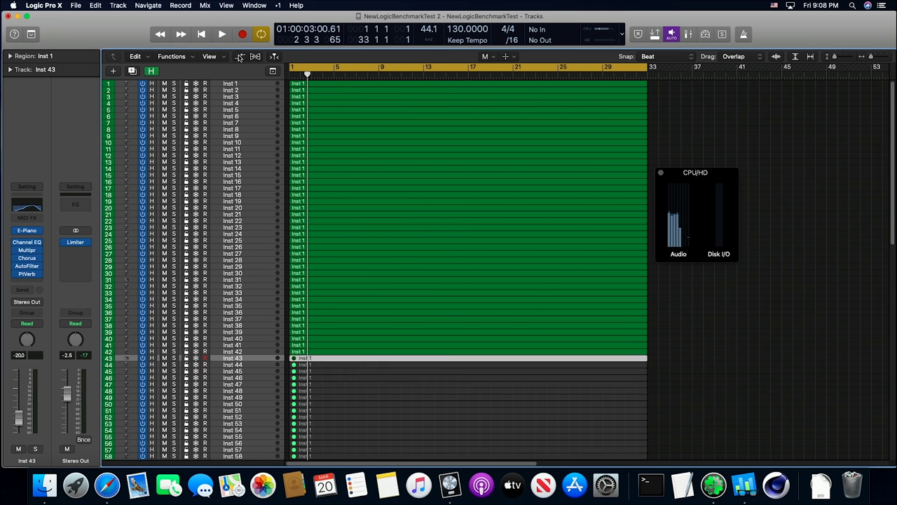
click(223, 34)
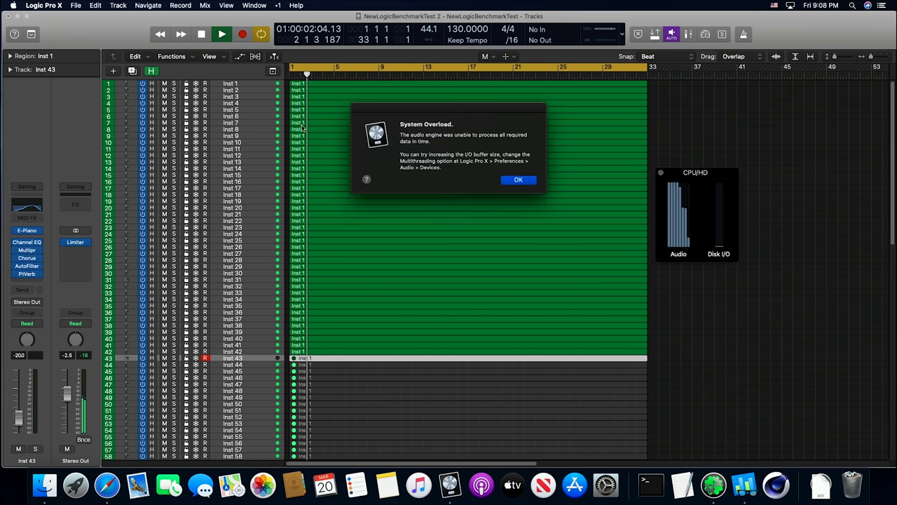
click(519, 183)
- Mute the region on track 42, test playback with 41 active tracks, and mute the region on track 41
key(super+z)
key(super+z)
key(super+shift+z)
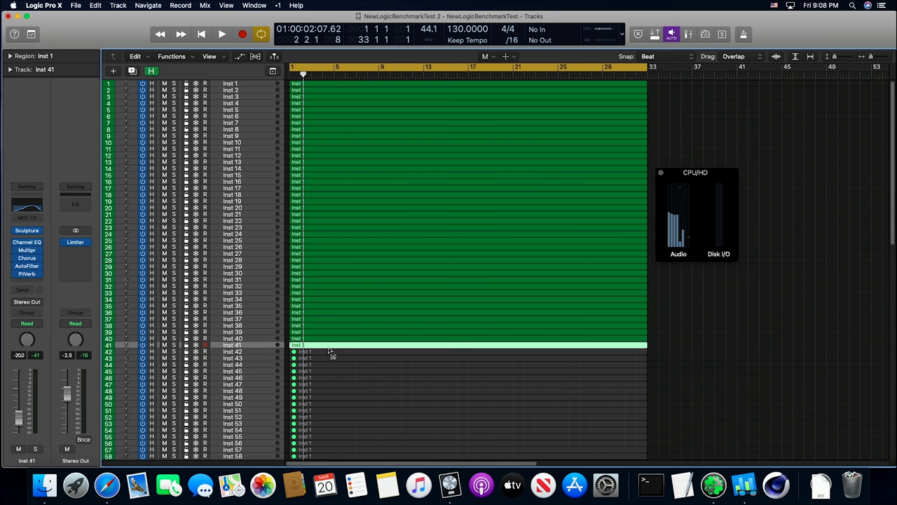
click(225, 38)
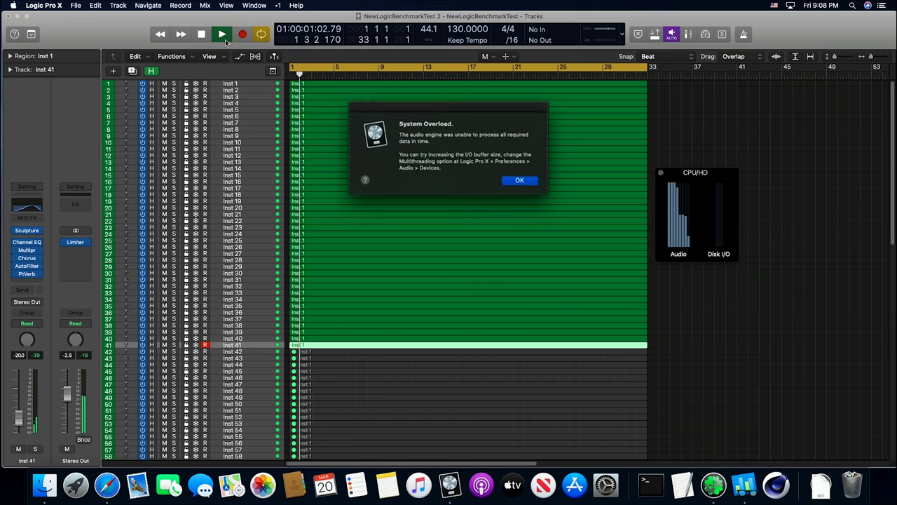
click(515, 183)
click(336, 345)
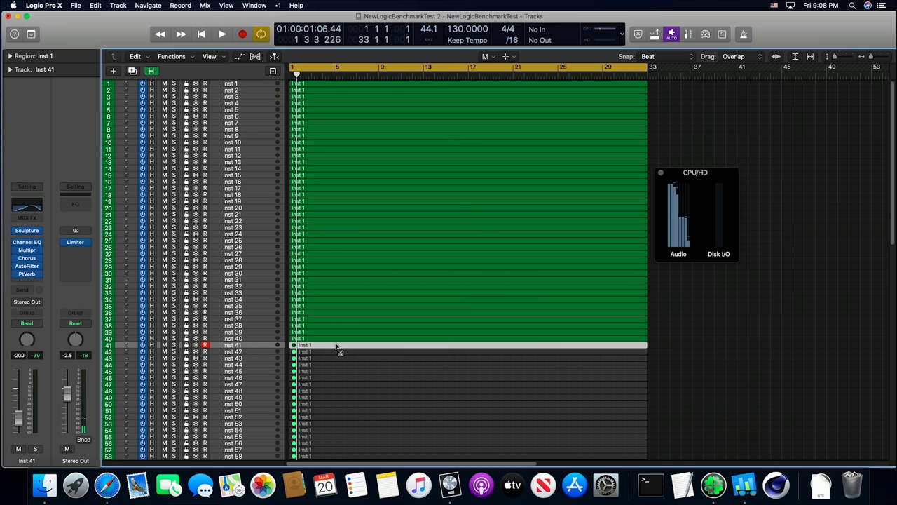
- Test playback with 40 active tracks, mute the region on track 40, and retest with 39, dismissing the overload alerts
click(221, 34)
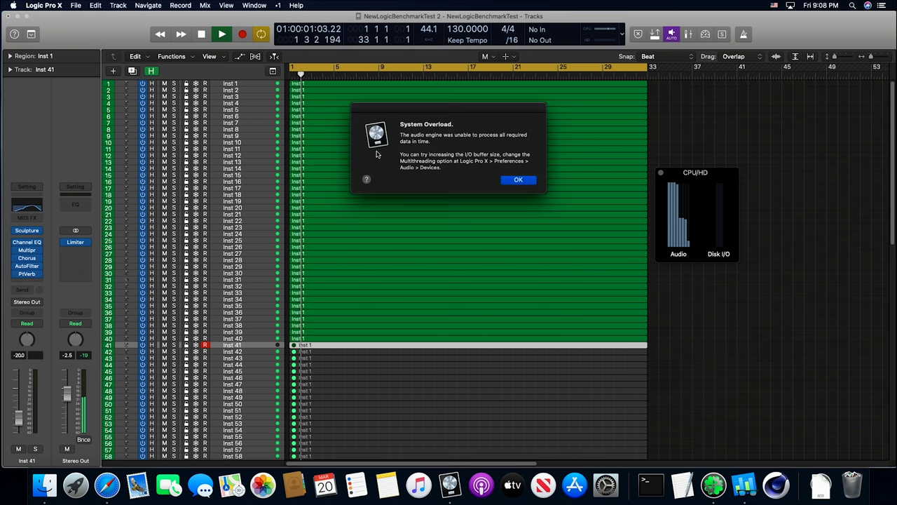
click(518, 181)
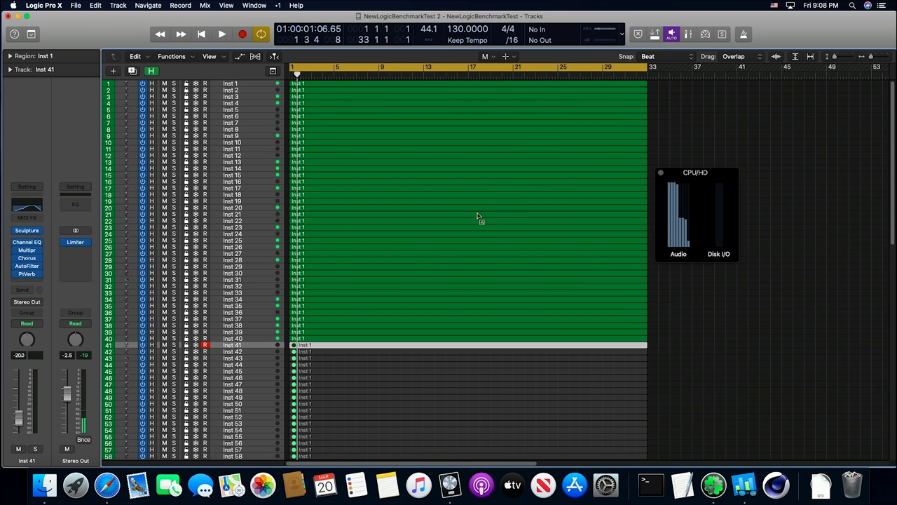
click(346, 339)
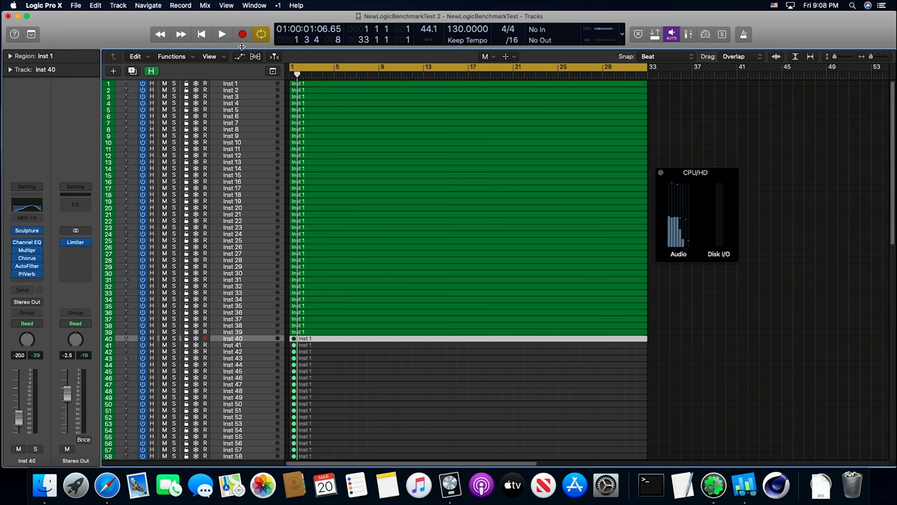
click(223, 34)
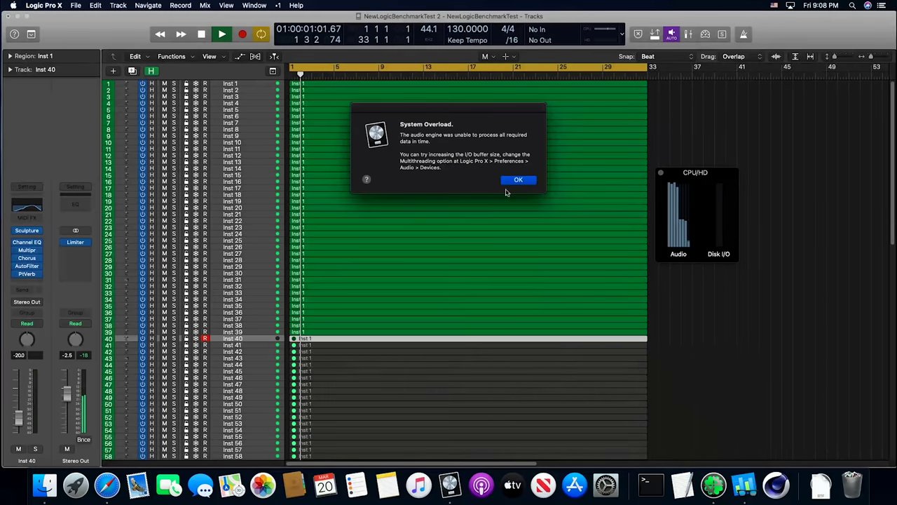
click(518, 181)
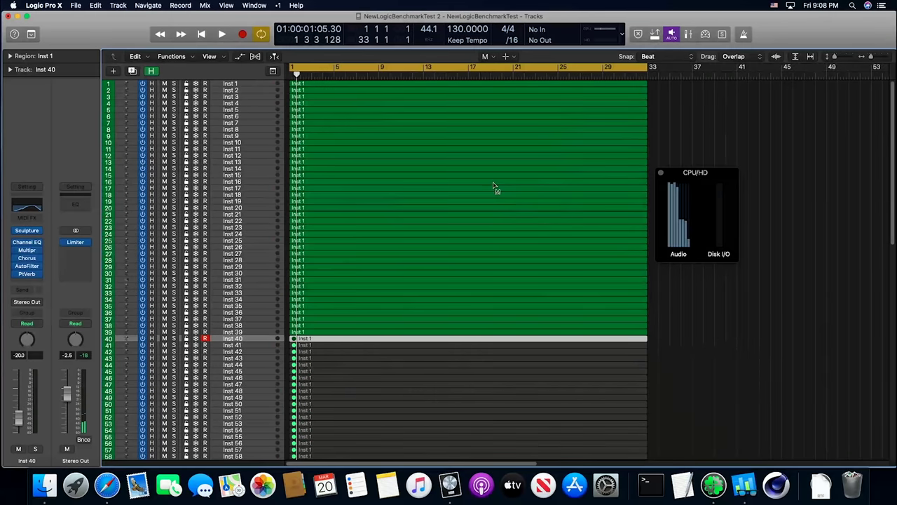
- Set the audio I/O buffer size to 64 samples in the audio device preferences and apply the change
click(44, 5)
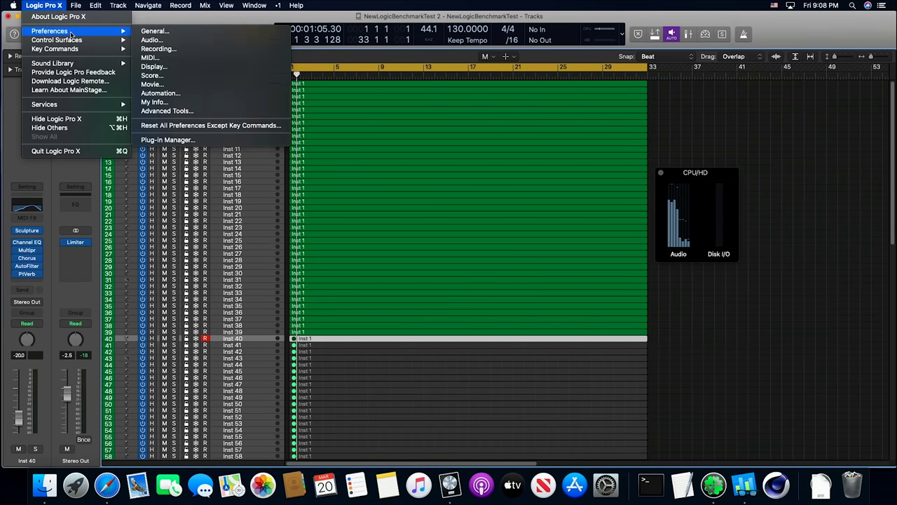
mouse_move(123, 31)
click(151, 41)
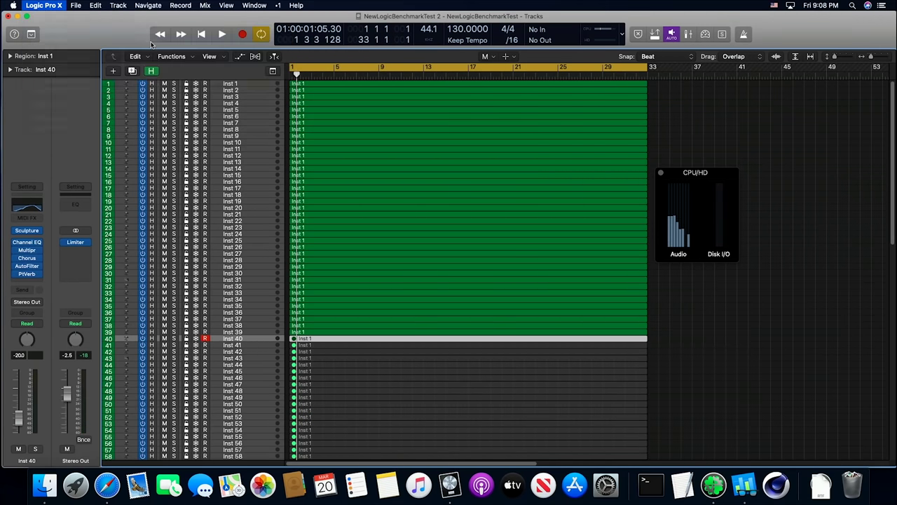
click(233, 121)
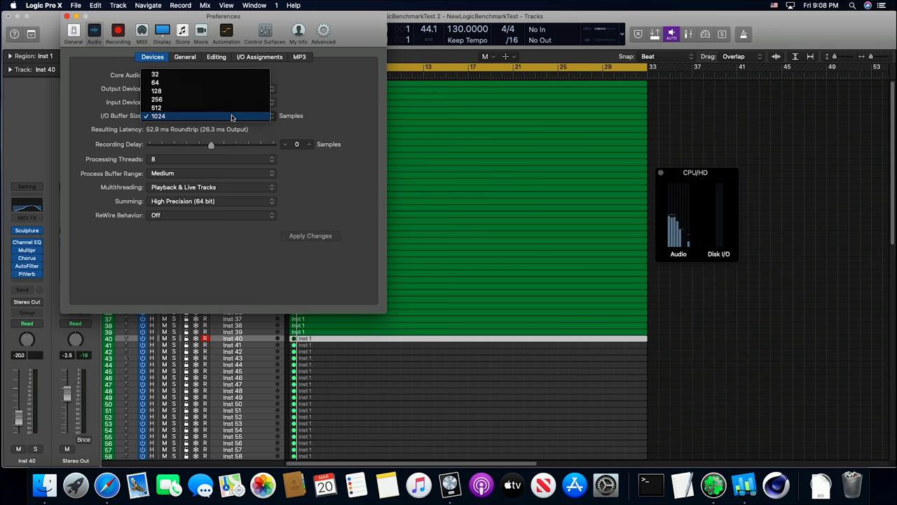
click(211, 88)
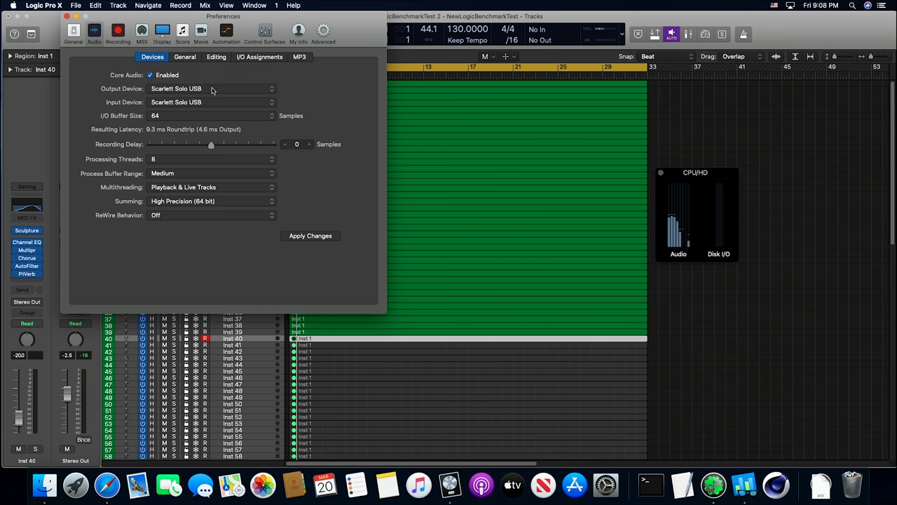
click(316, 238)
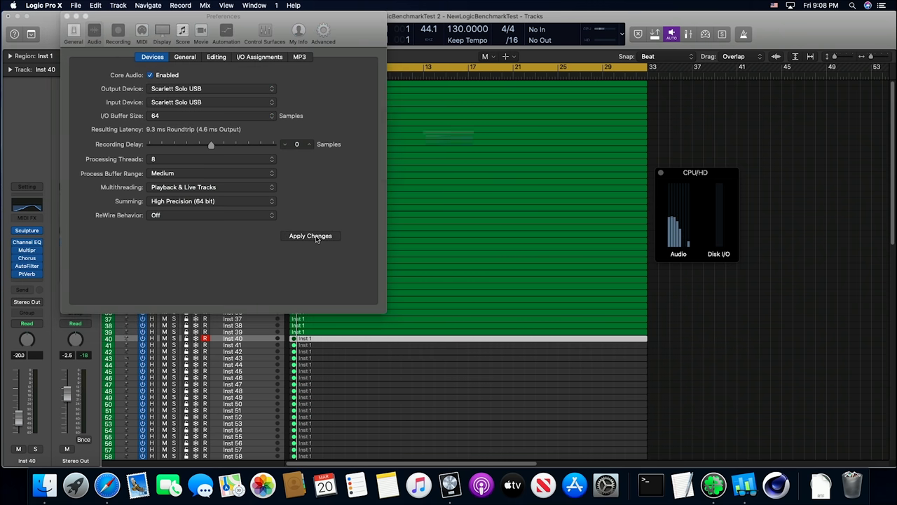
click(67, 16)
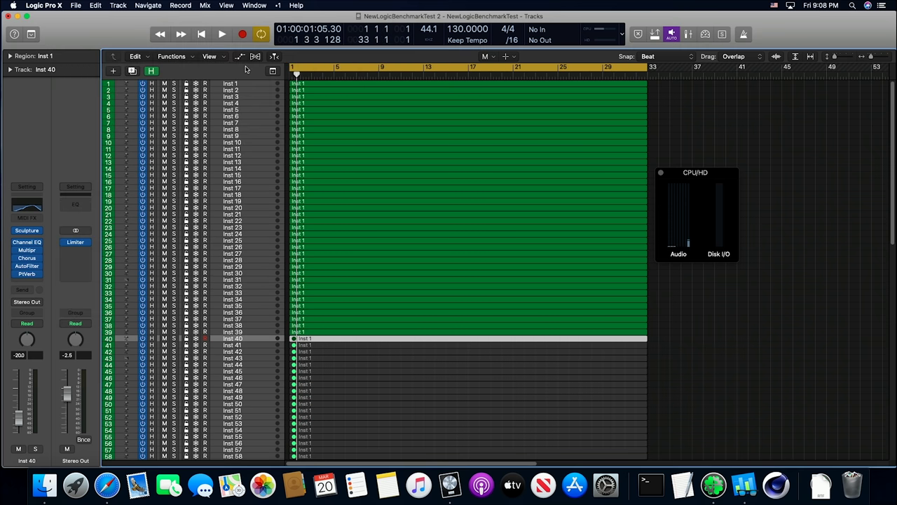
- Test playback with 39 active tracks, unmute the region on track 40, and test playback with 40
click(227, 38)
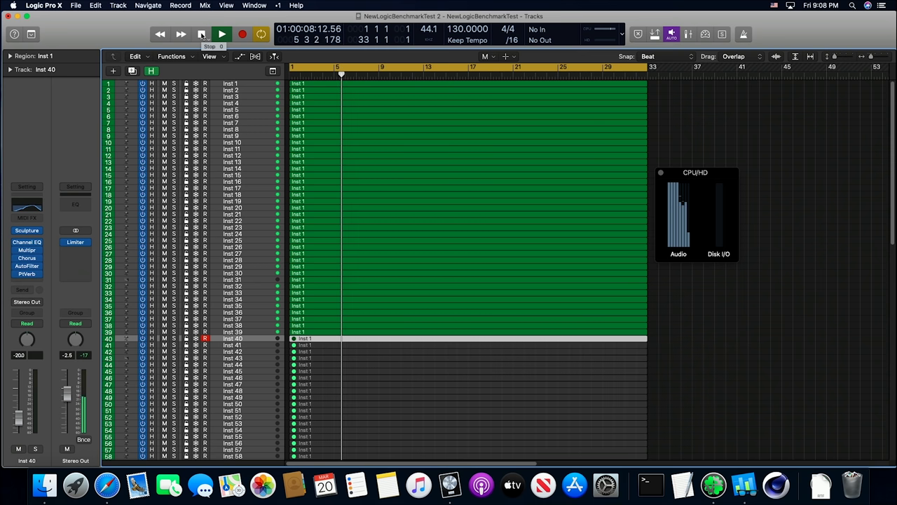
key(space)
click(370, 339)
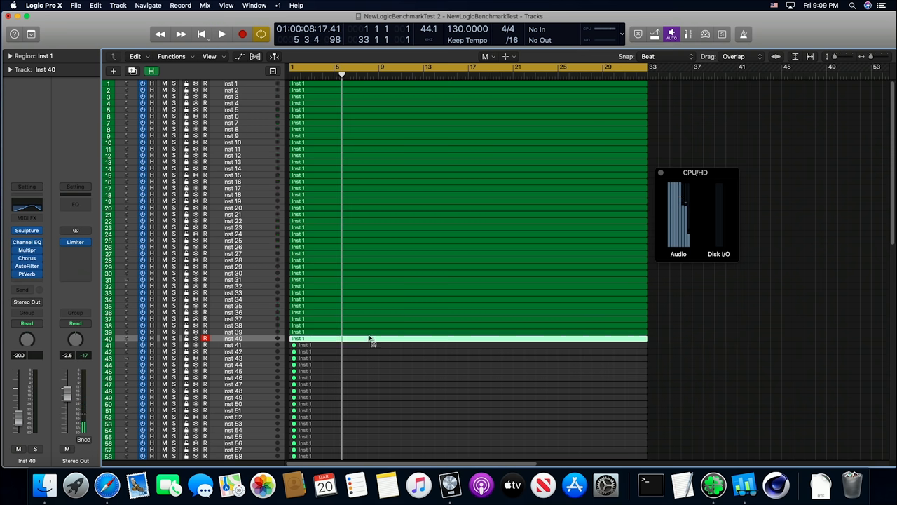
click(223, 34)
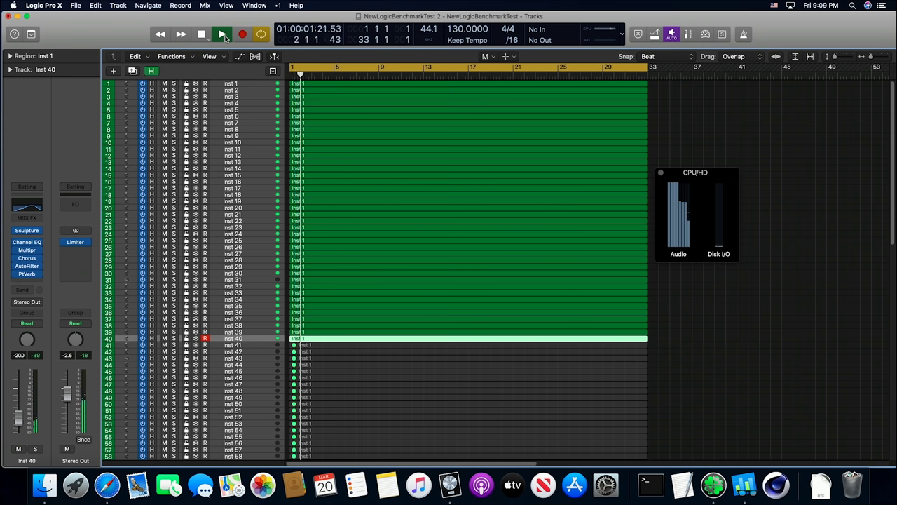
click(200, 34)
- Unmute the regions on tracks 41 and 42 and play the project with 42 active tracks
click(359, 344)
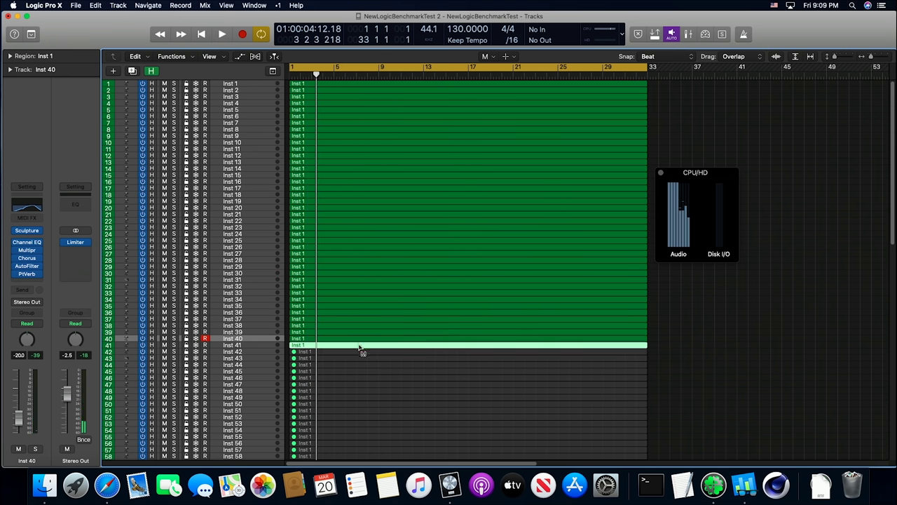
click(361, 350)
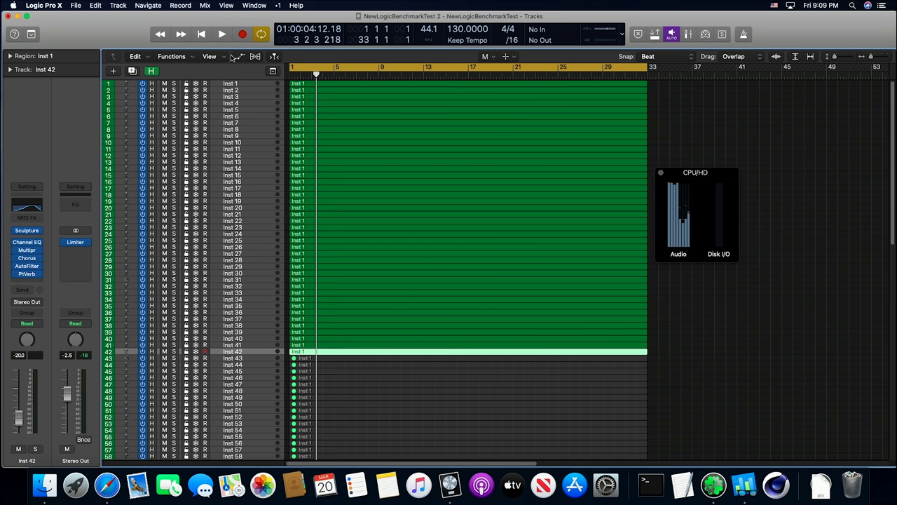
click(224, 39)
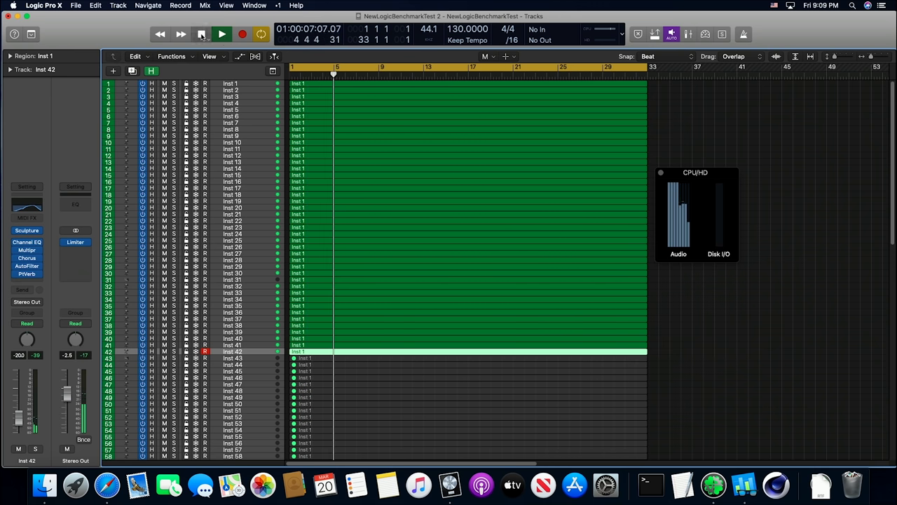
- Unmute the regions on tracks 43 and 44, play the project with 44 active tracks, and dismiss the overload alert
key(Down)
key(Down)
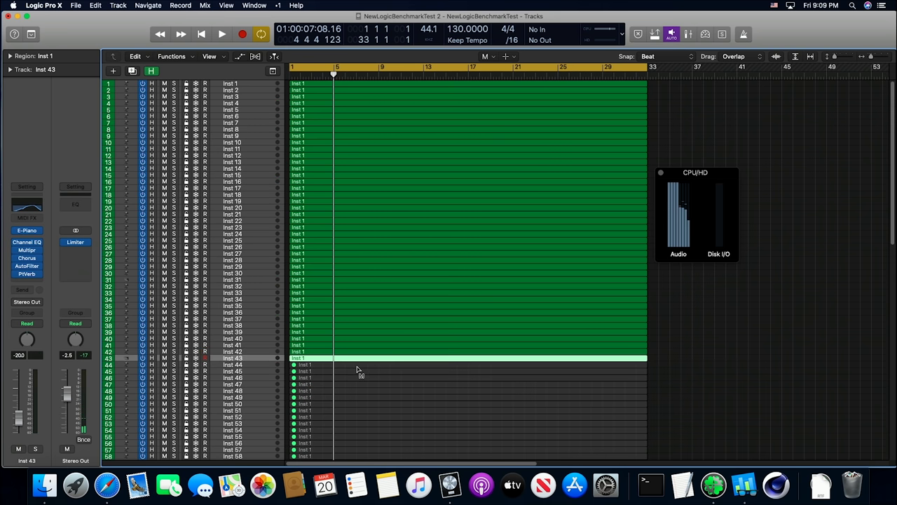
click(223, 34)
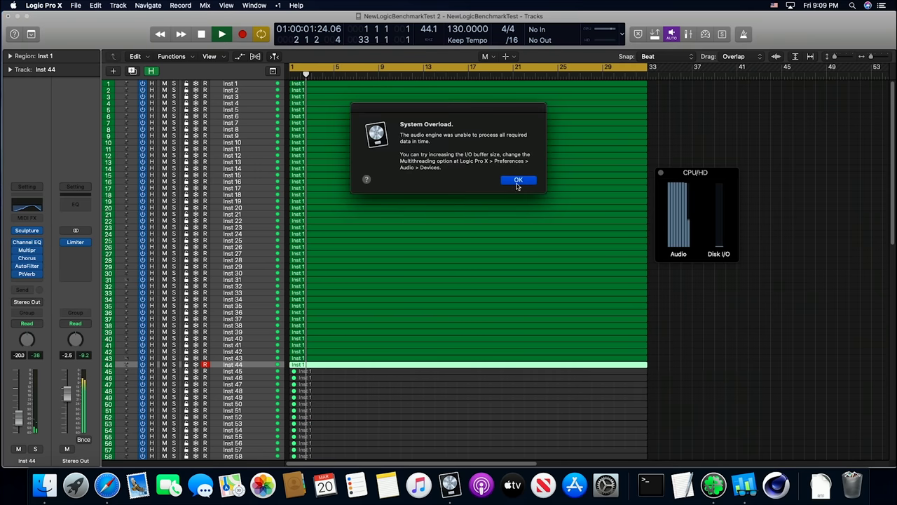
click(517, 181)
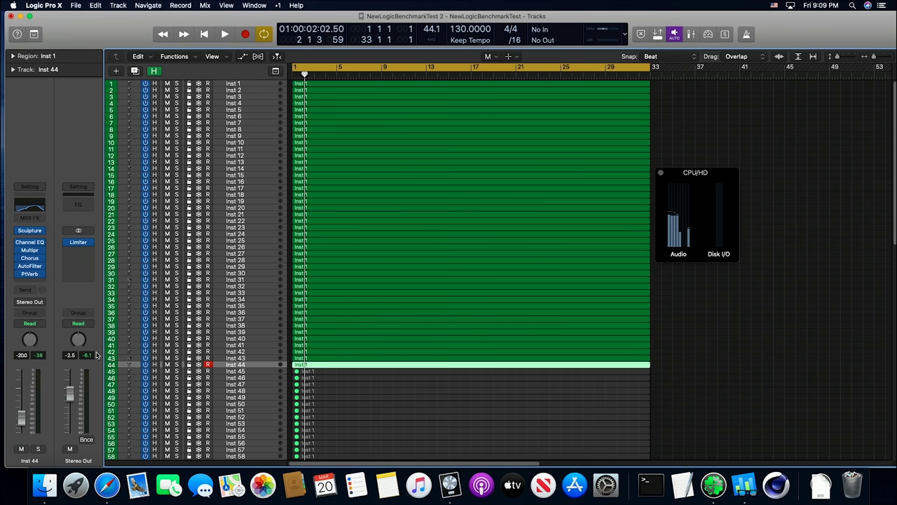
- Mute the regions on tracks 44, 43 and 42, testing playback with 42 and with 41 active tracks
click(325, 366)
click(326, 359)
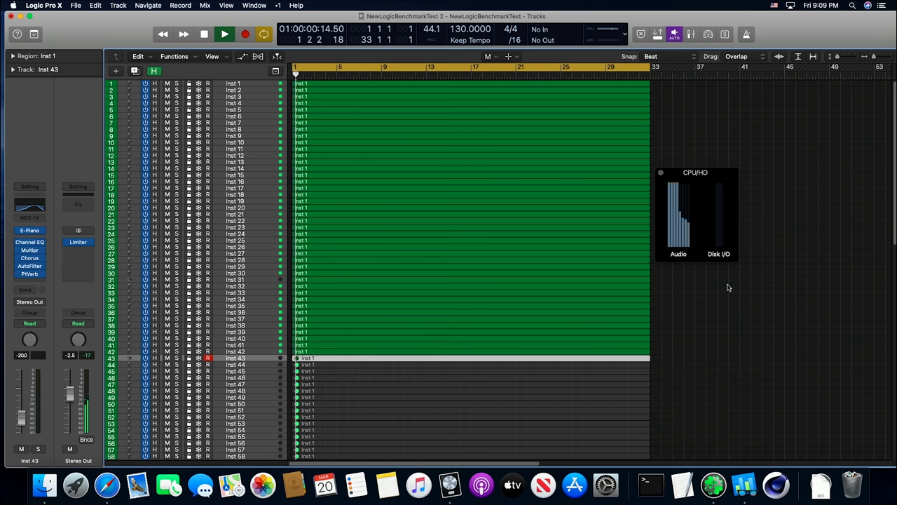
click(325, 351)
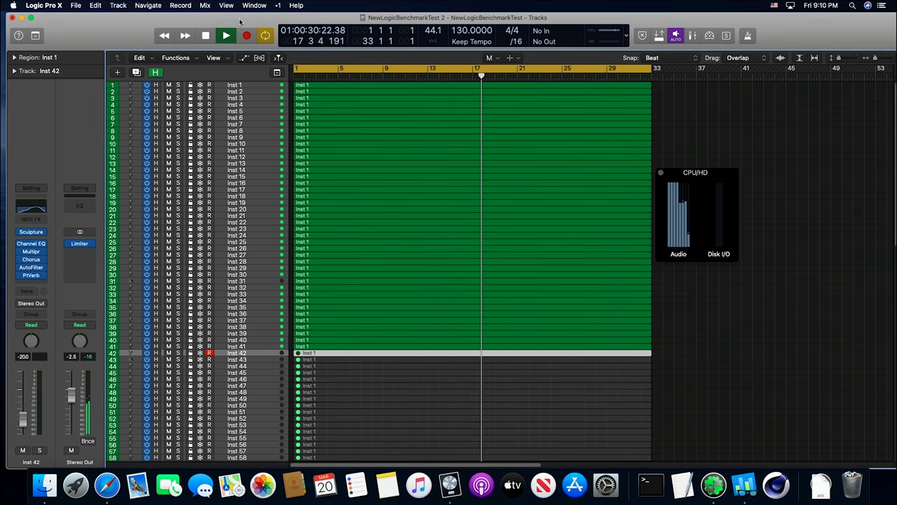
click(204, 35)
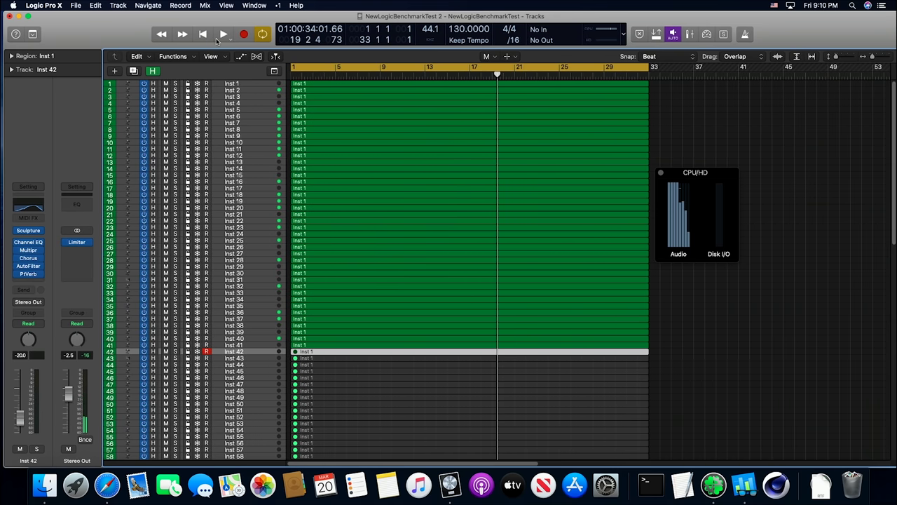